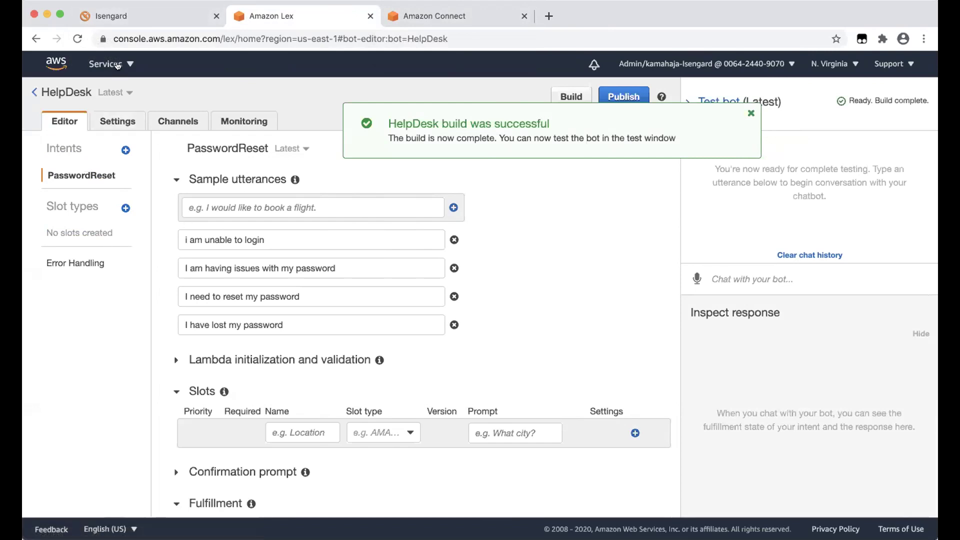
Step: Switch to Amazon Connect and review the stratus10webinardemo instance's overview, telephony, data storage, data streaming and application integration settings
left_click(410, 16)
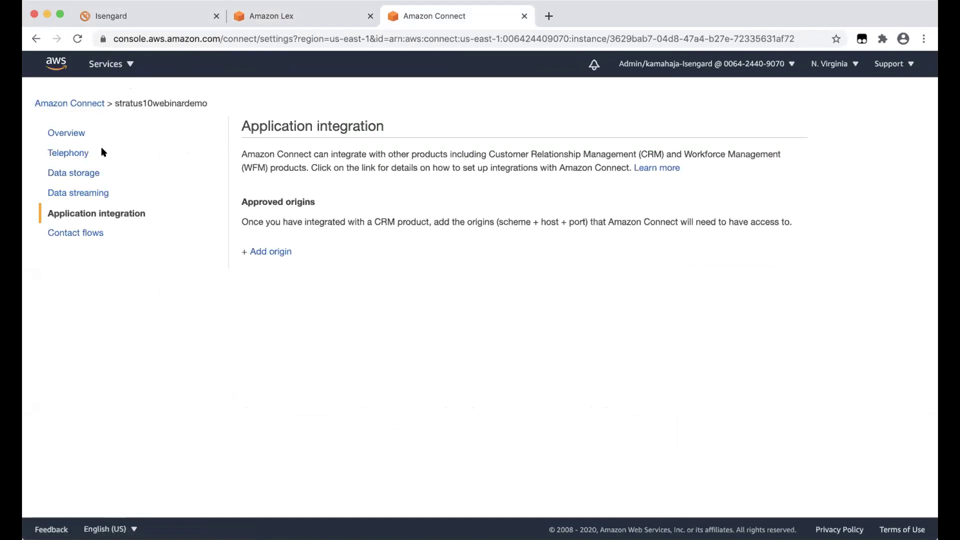
left_click(70, 132)
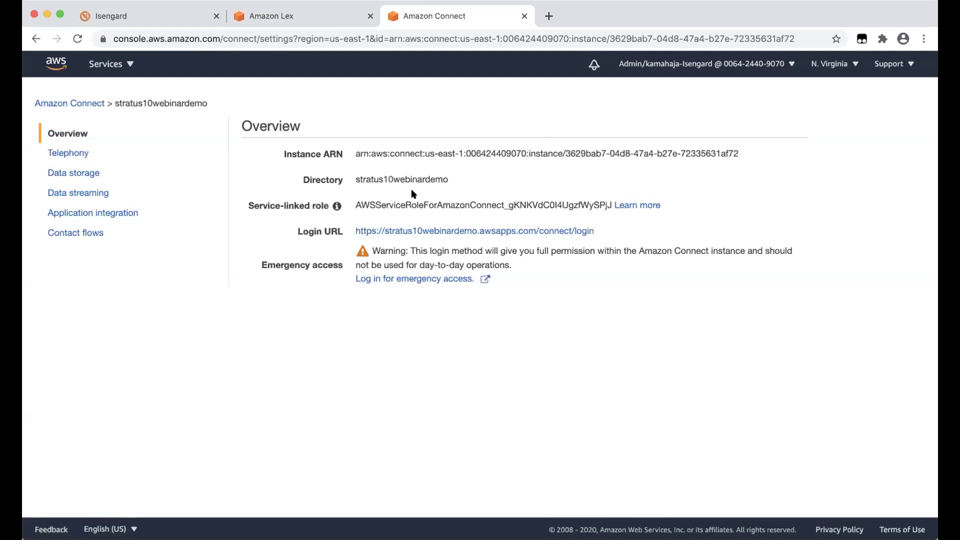
left_click(51, 153)
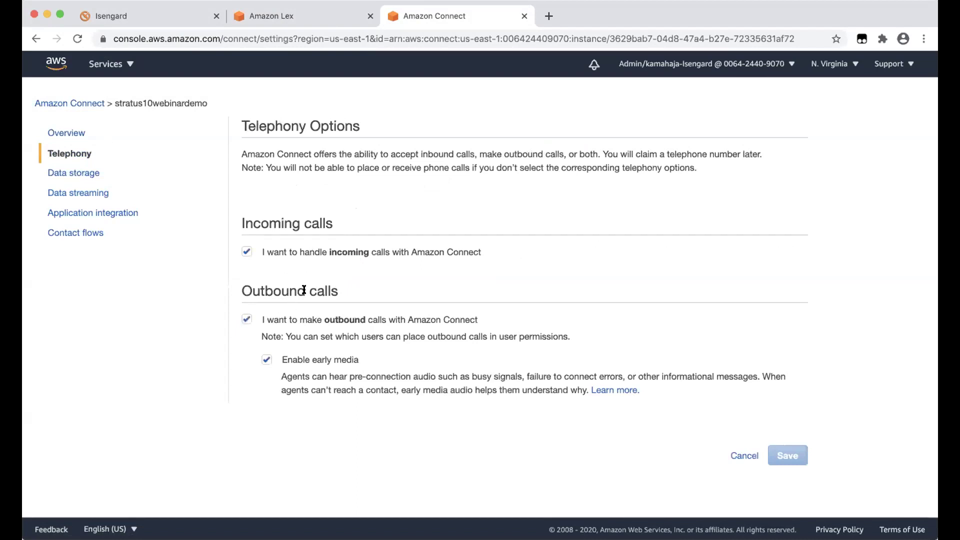
left_click(86, 171)
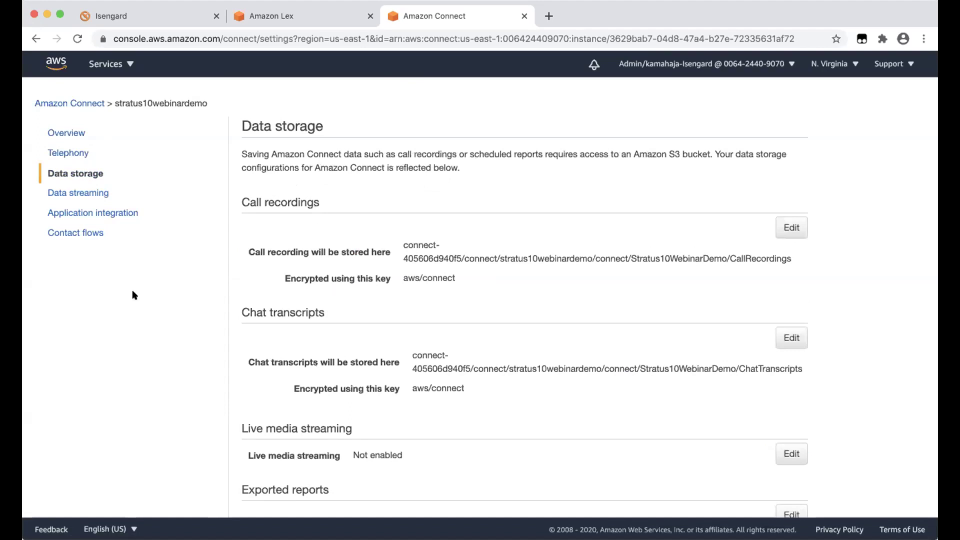
left_click(65, 192)
left_click(71, 215)
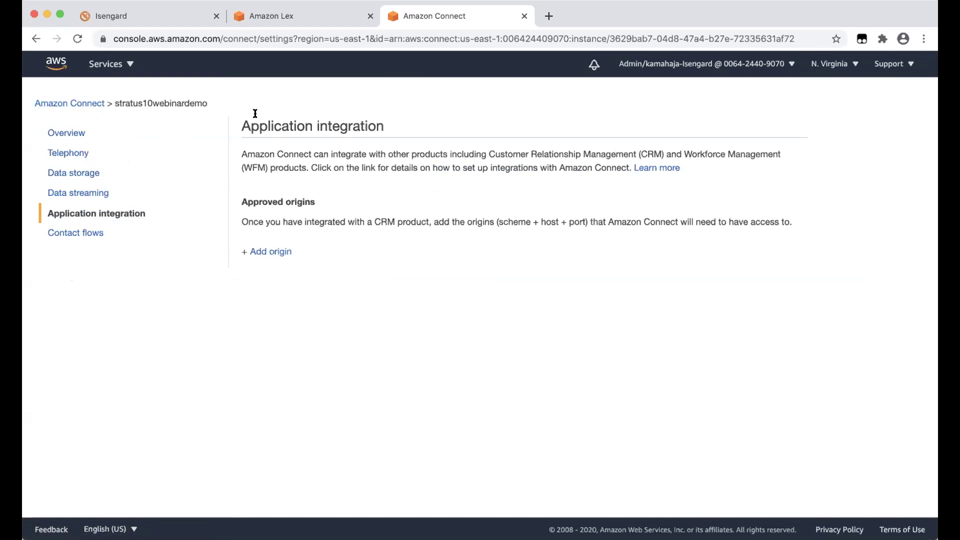
Step: Return to Amazon Lex, dismiss the build notification and reopen the HelpDesk bot from the Amazon Lex bot list
left_click(305, 16)
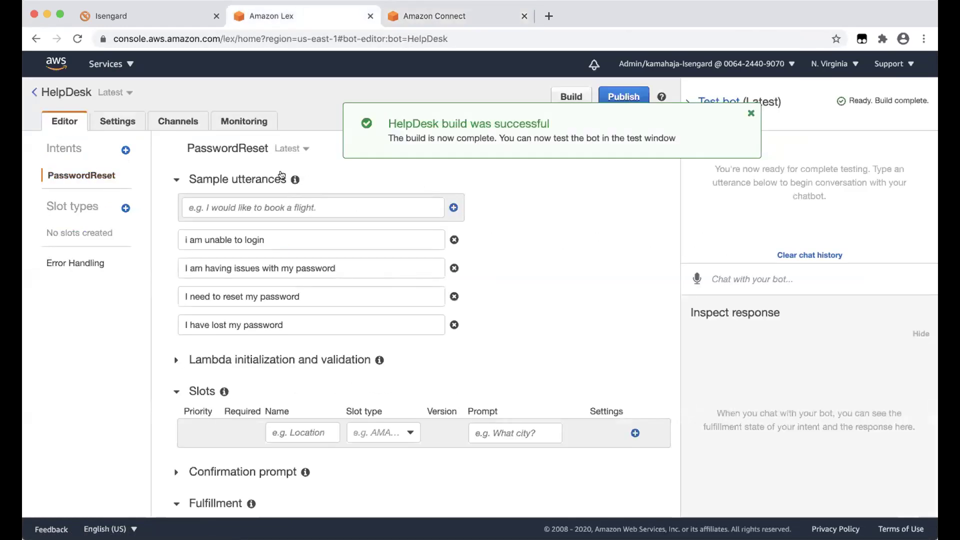
left_click(755, 111)
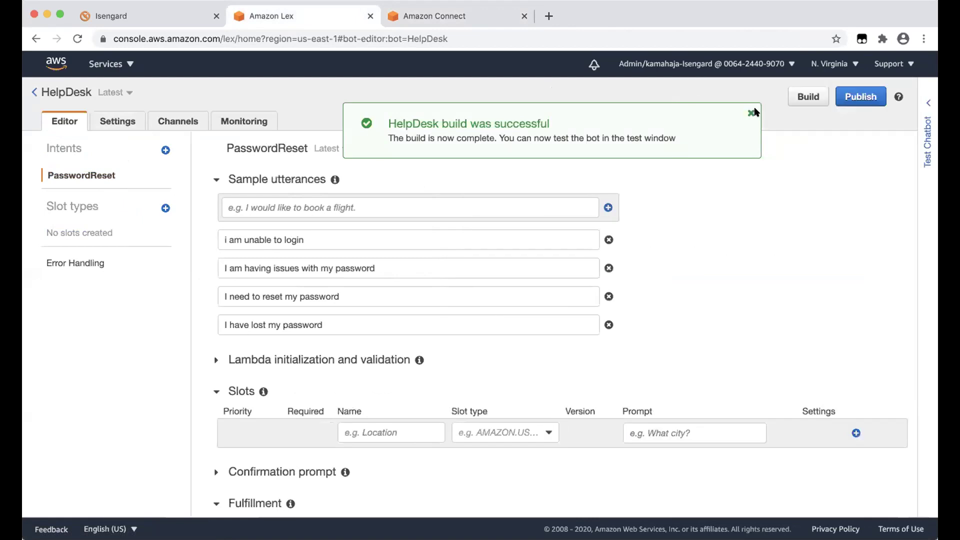
left_click(751, 112)
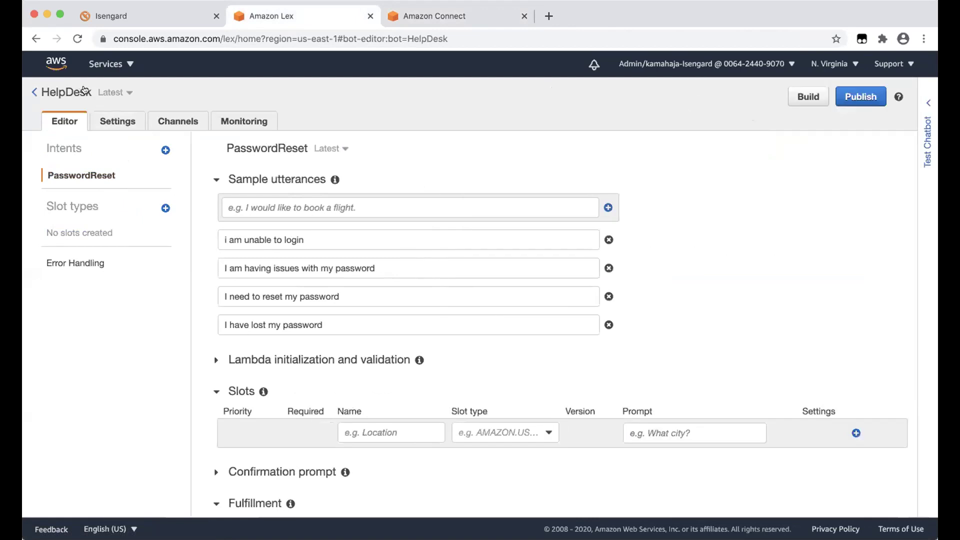
left_click(125, 65)
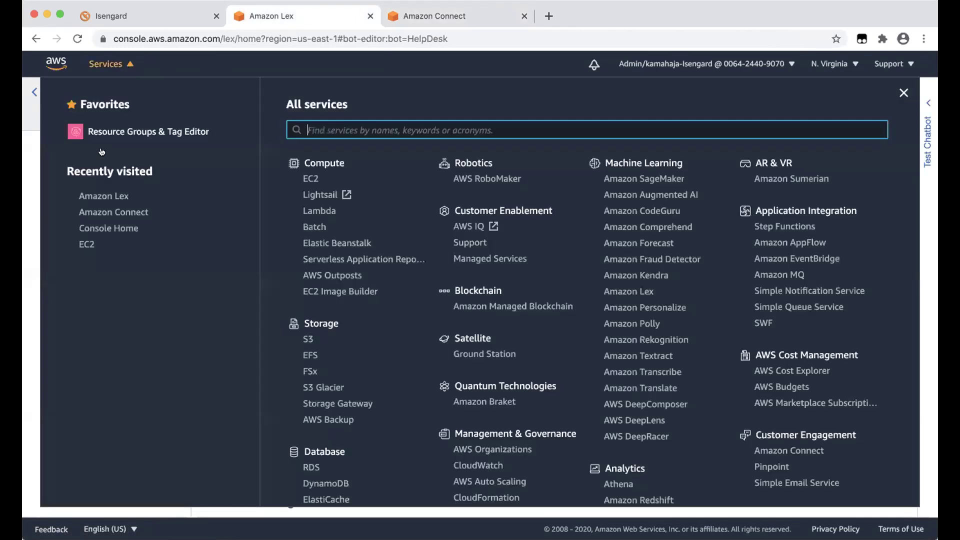
left_click(97, 200)
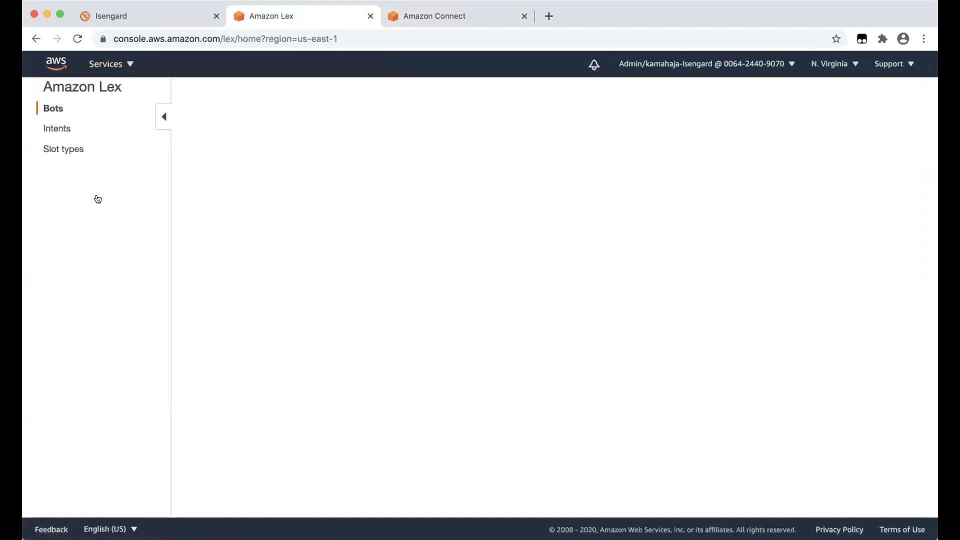
left_click(239, 198)
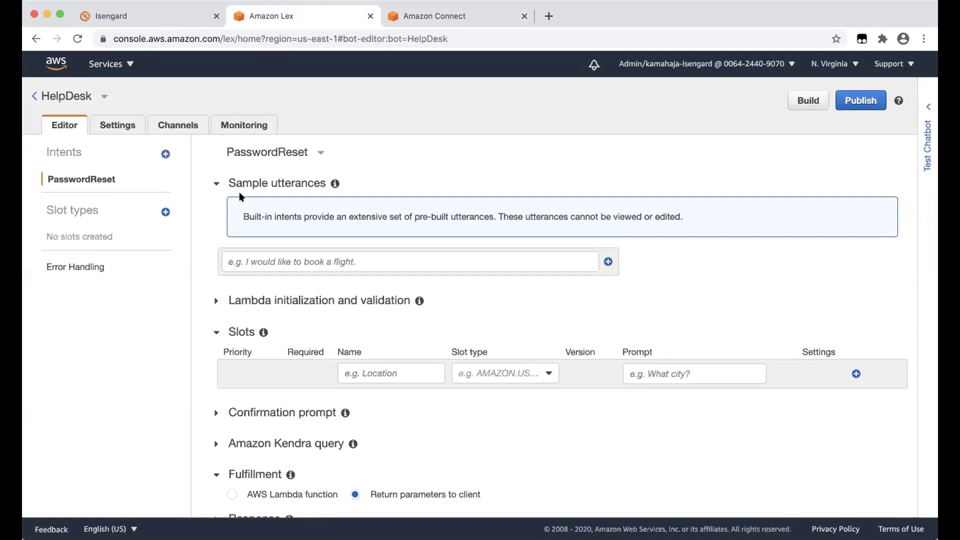
Step: Review the PasswordReset intent's sample utterances and the HelpDesk bot's alias settings, and return to the intent editor
scroll(437, 327, "down", 3)
scroll(437, 326, "up", 2)
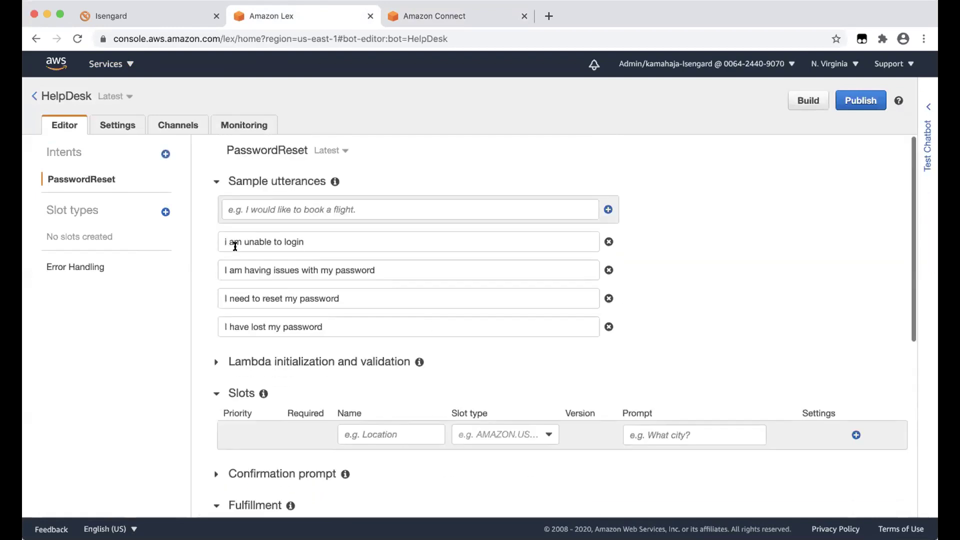
left_click(110, 128)
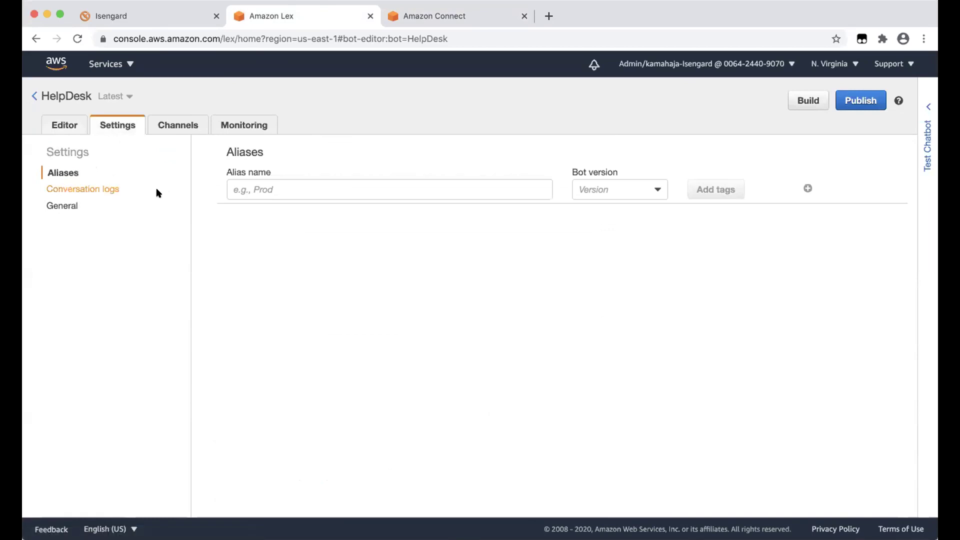
left_click(71, 129)
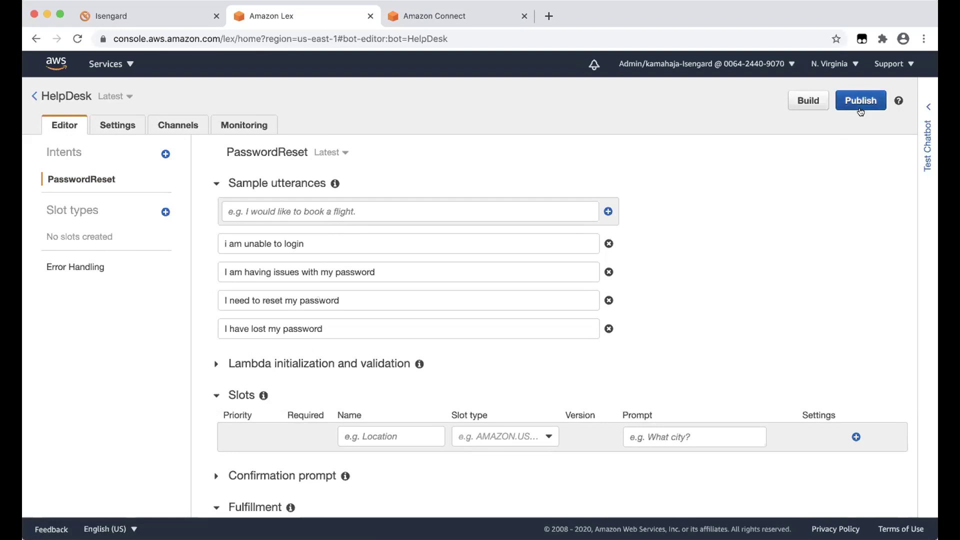
Step: Build the HelpDesk bot, open its test chat and dismiss the build notification
left_click(809, 102)
left_click(702, 208)
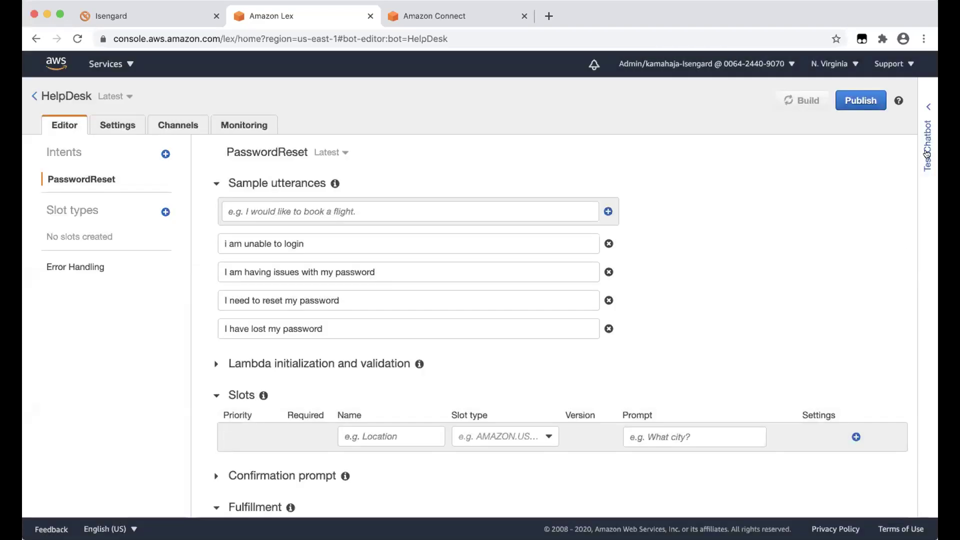
left_click(927, 153)
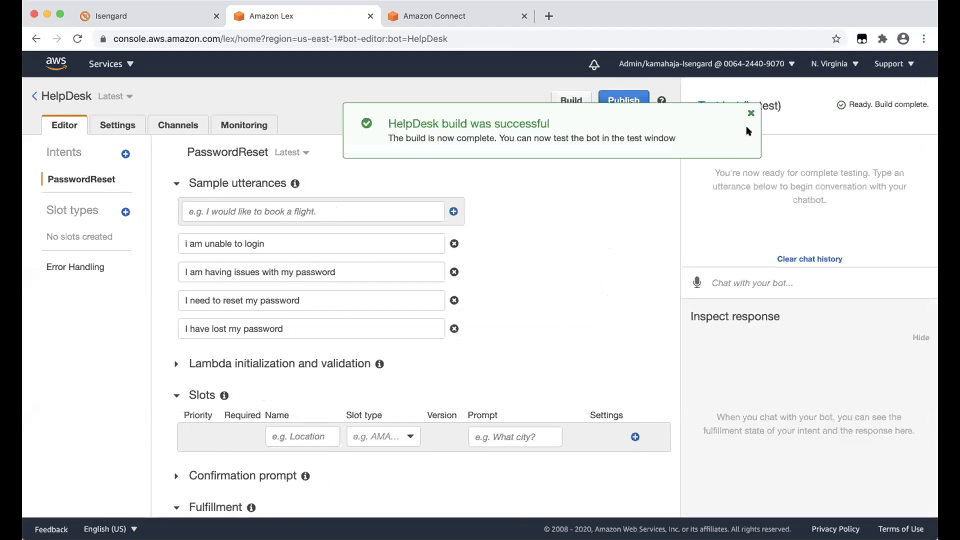
left_click(751, 114)
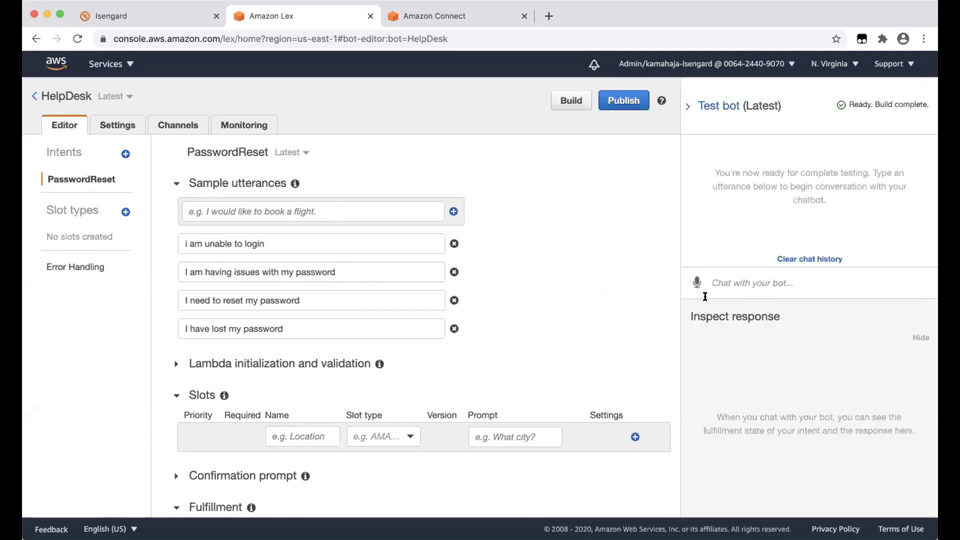
Step: Test the bot with the messages "I have lost my password" and "I can't find my password"
left_click(735, 278)
type("I")
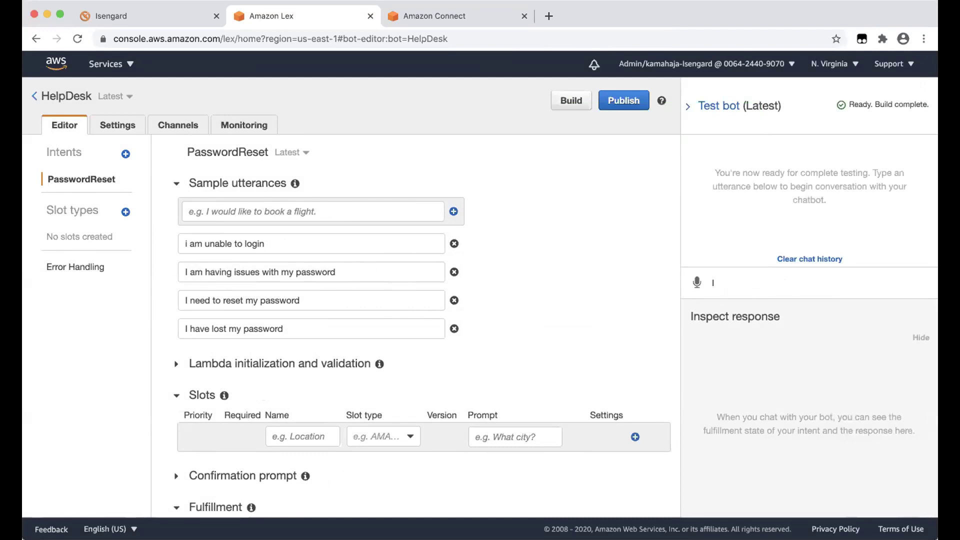
type(" have lost m")
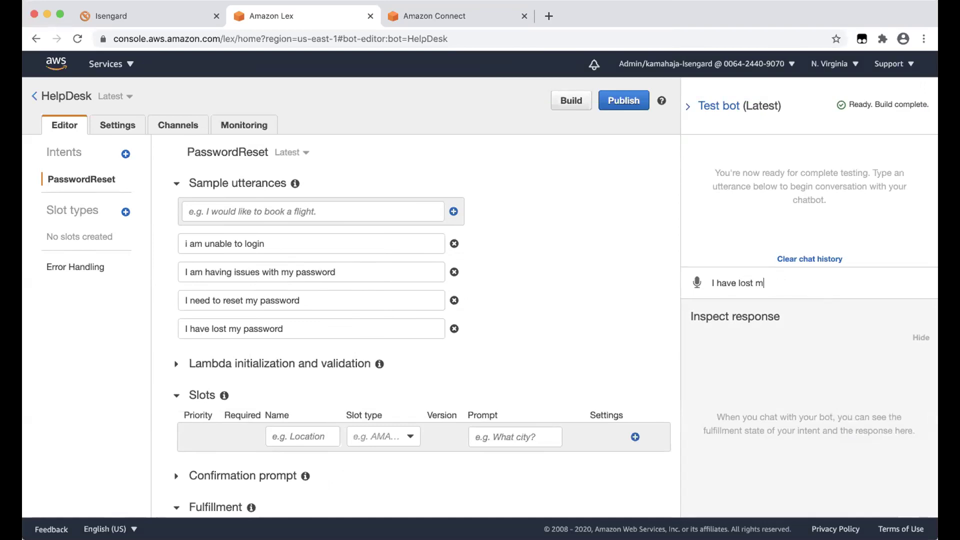
type("y password")
key("Return")
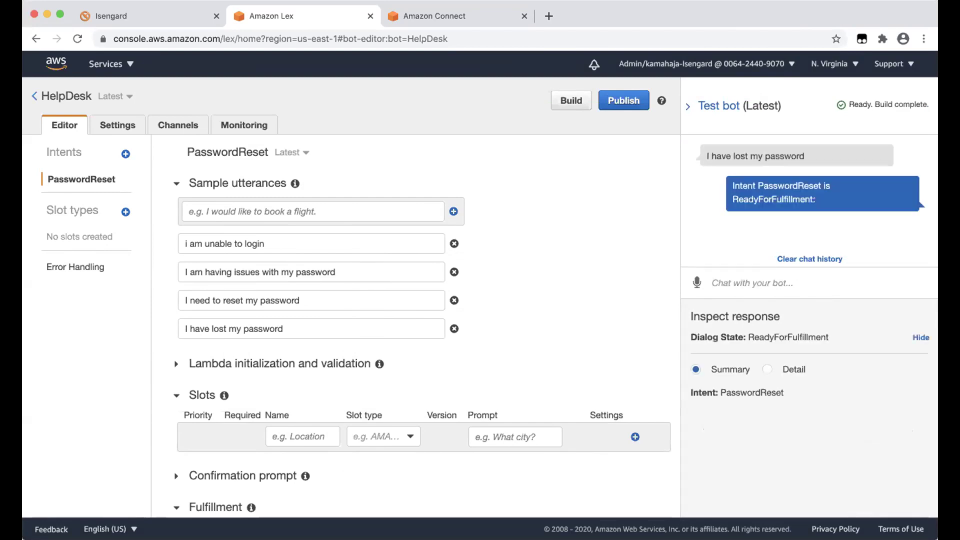
type("I can't find my password")
key("Return")
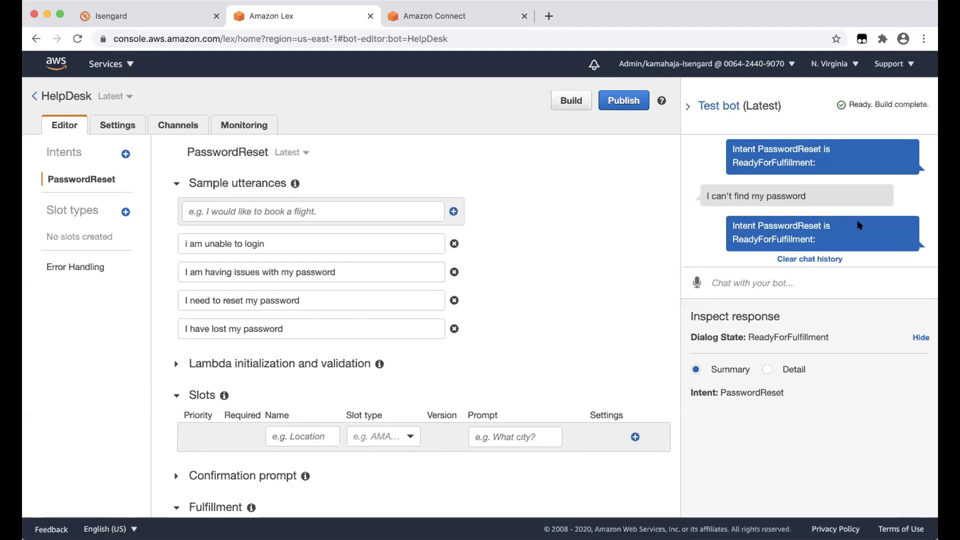
Step: Create a new intent named NetworkIssues in the HelpDesk bot
left_click(125, 154)
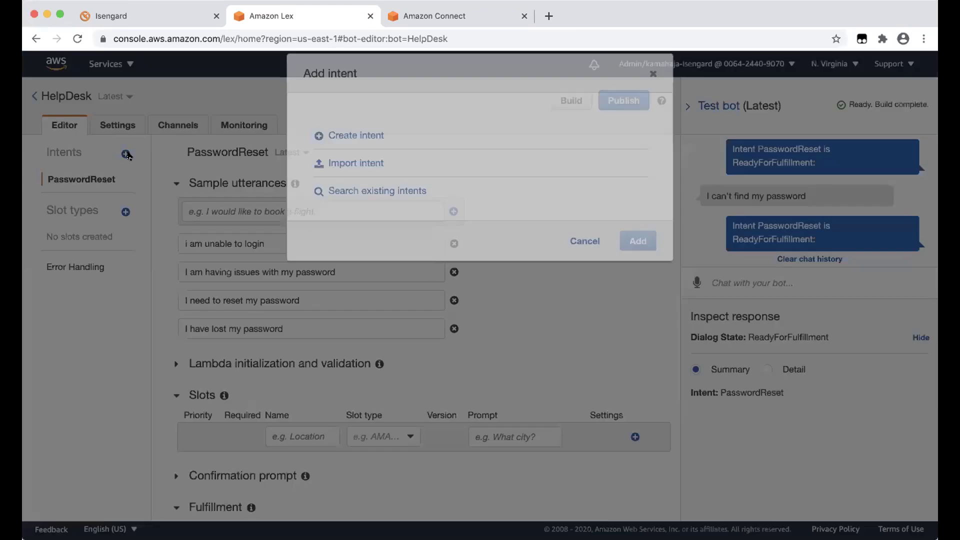
left_click(356, 178)
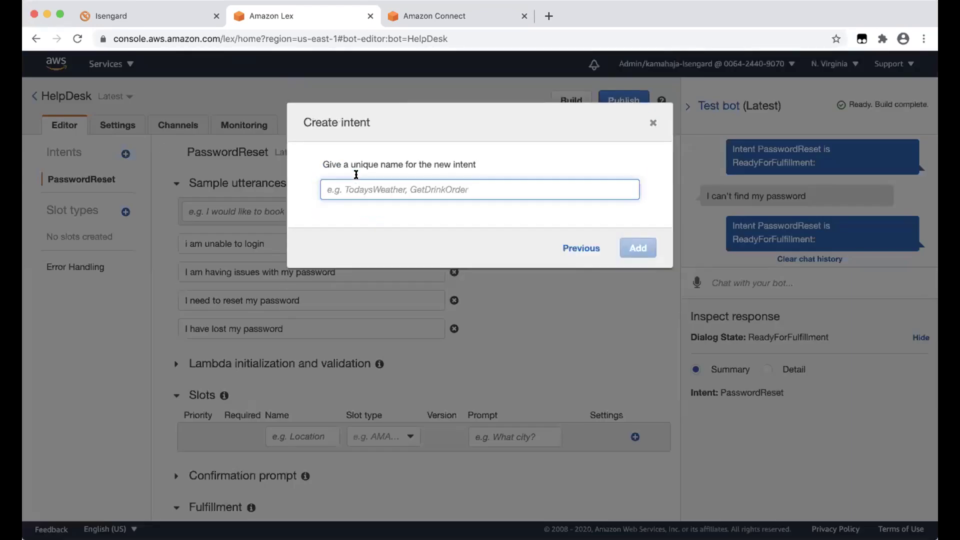
type("NetworkIssues")
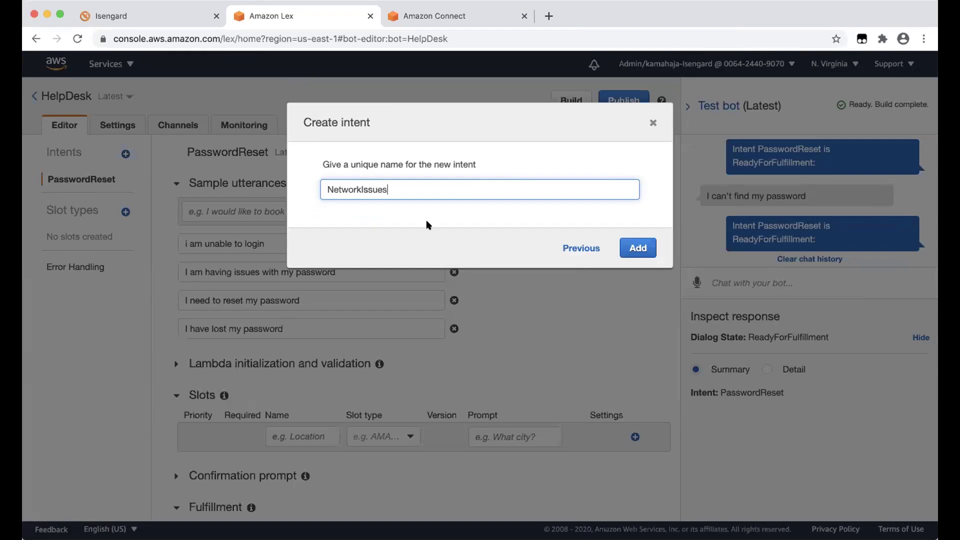
left_click(650, 248)
Step: Add the sample utterance "my network is down" to the NetworkIssues intent
left_click(275, 212)
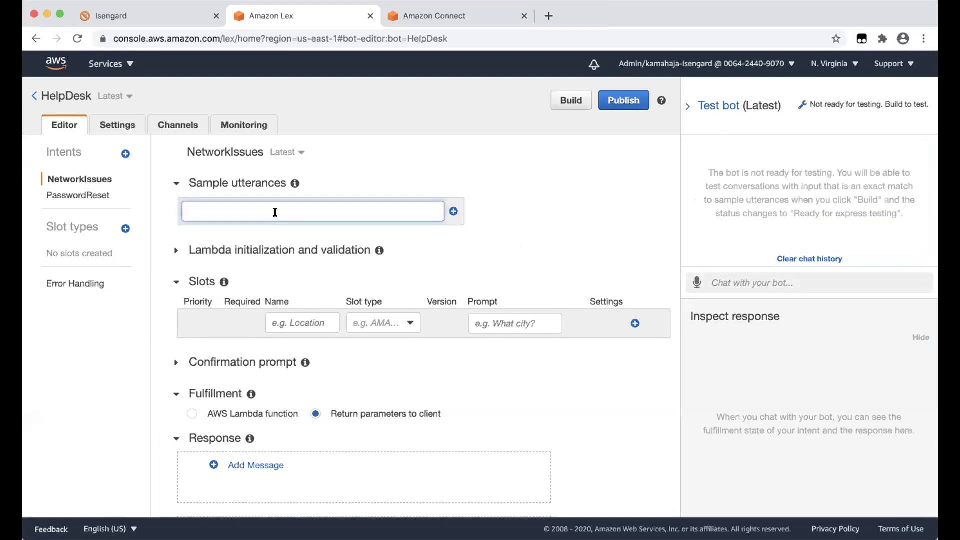
scroll(275, 212, "down", 5)
scroll(274, 218, "up", 1)
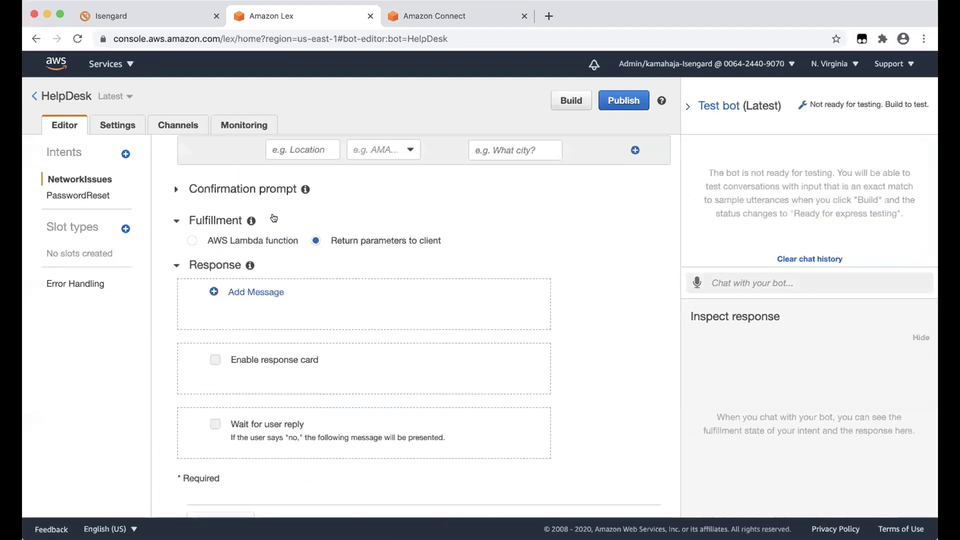
scroll(274, 218, "up", 4)
type("mynet")
key("BackSpace")
key("BackSpace")
key("BackSpace")
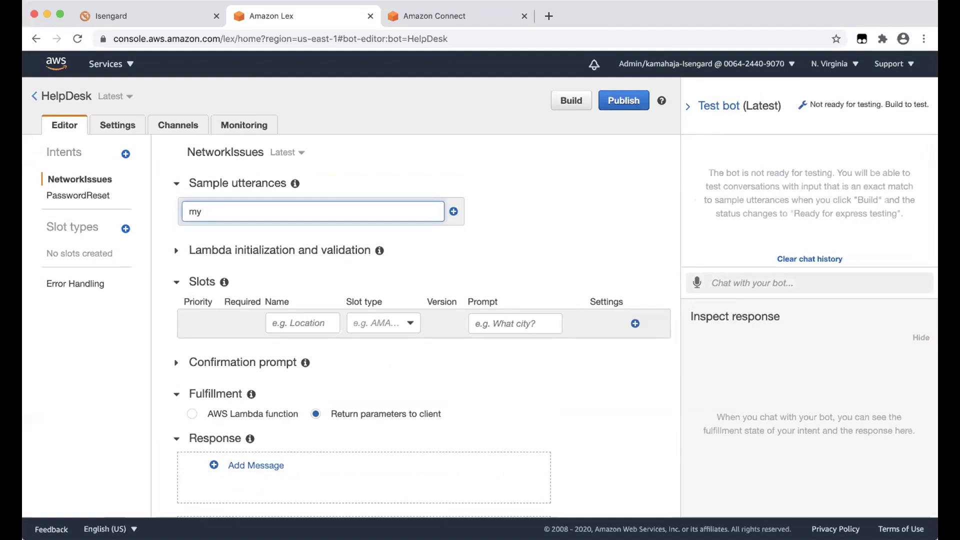
type("network is down")
key("Return")
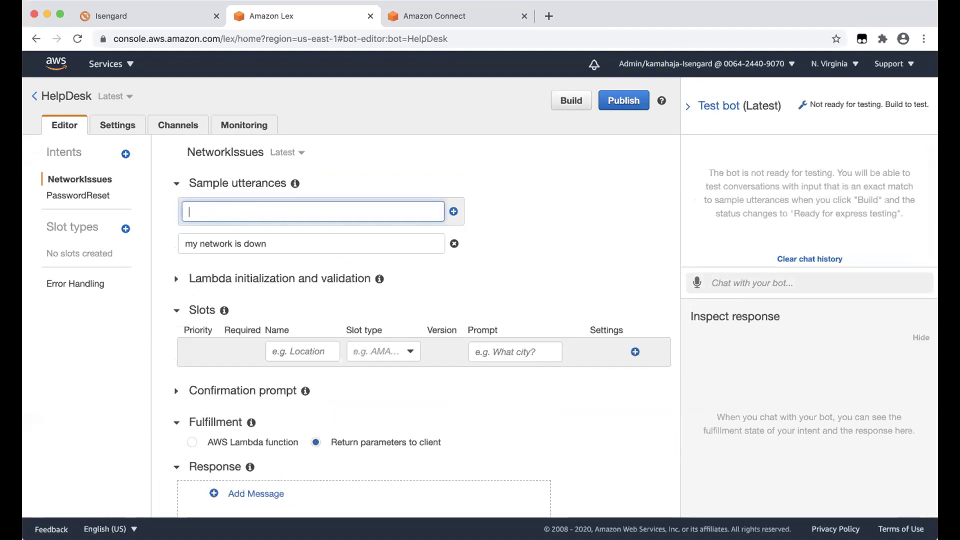
Step: Add the sample utterances "my internet is not working" and "i can not go on internet" to the NetworkIssues intent
type("my internet is not working")
key("Return")
type("i can not ")
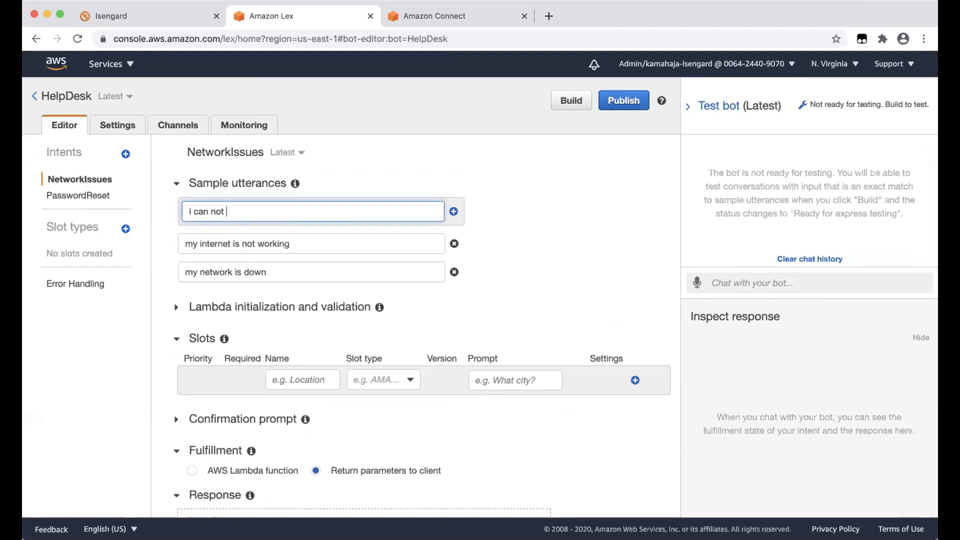
type("go on internet")
key("Return")
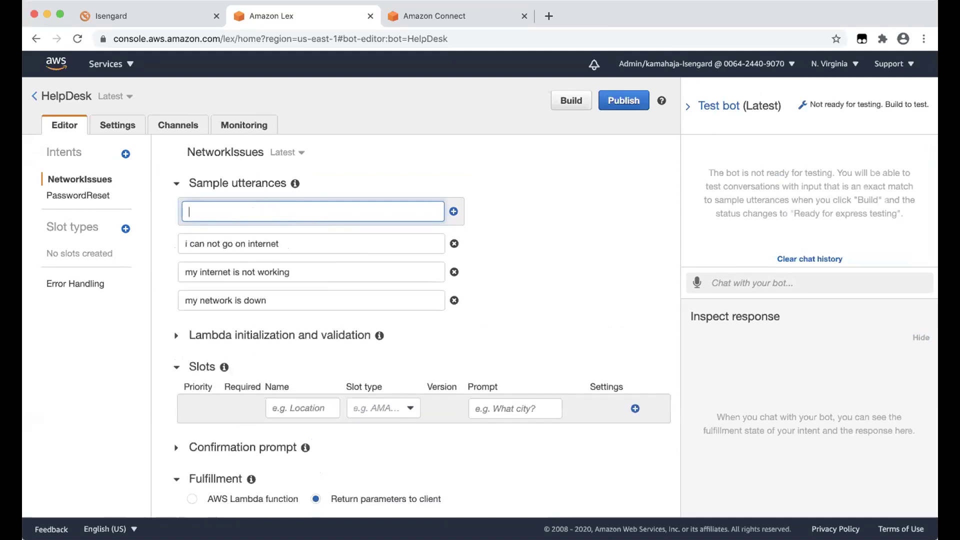
Step: Rebuild the HelpDesk bot with the NetworkIssues intent included and dismiss the build notification
left_click(571, 102)
left_click(632, 216)
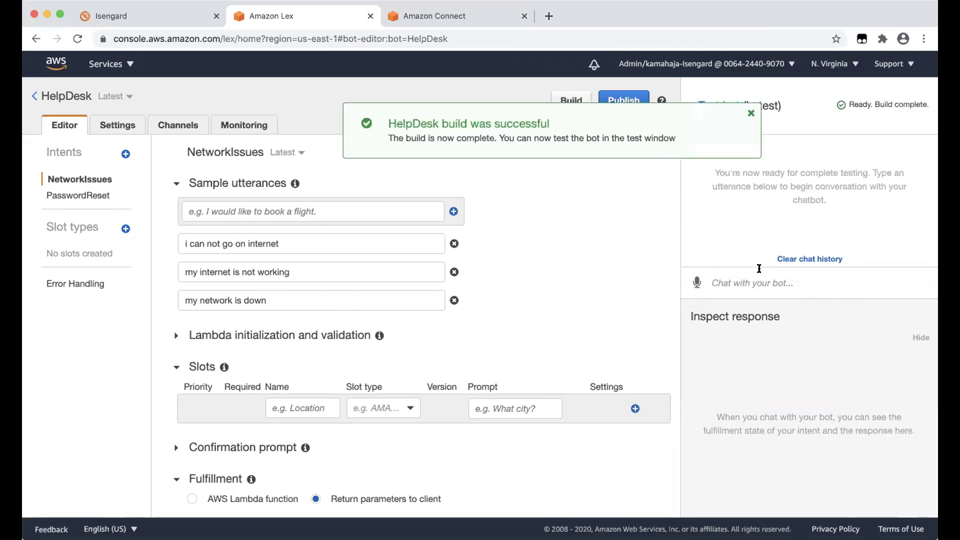
left_click(751, 114)
Step: Test the rebuilt bot with the messages "My internet is down" and "i can not login"
left_click(761, 283)
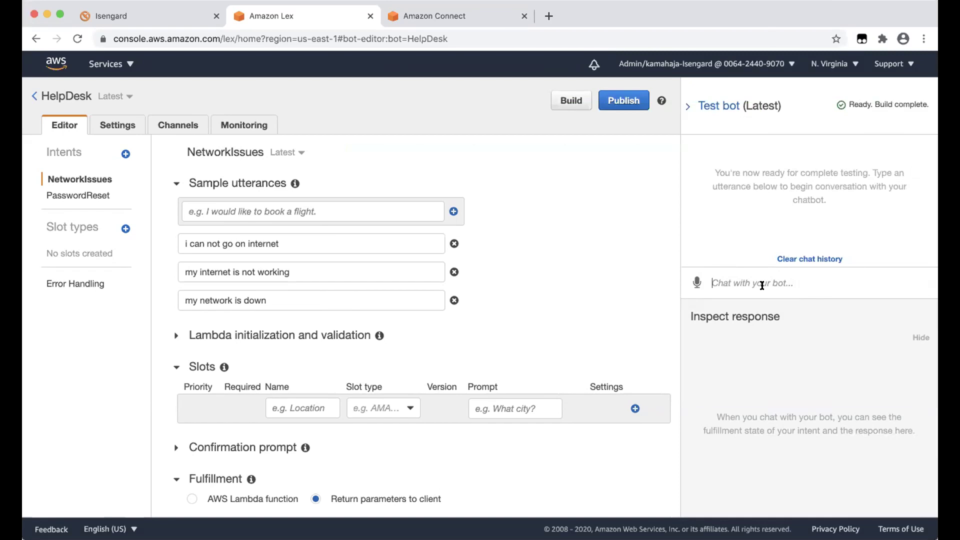
type("My in")
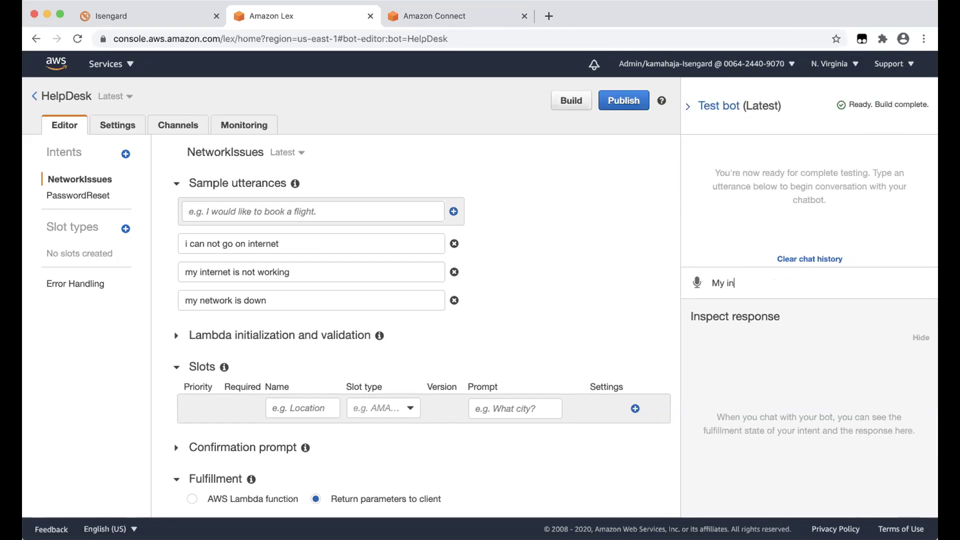
type("ternet is down")
key("Return")
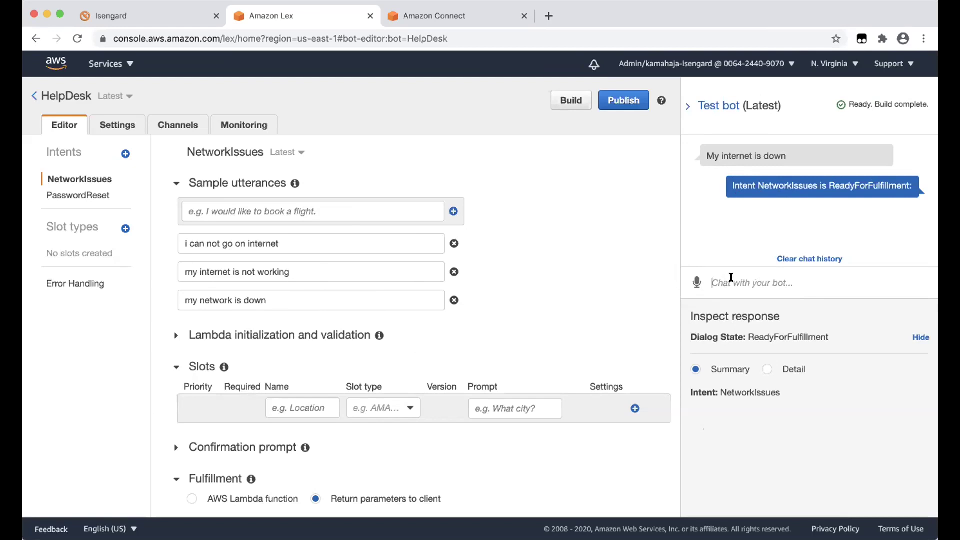
type("i can not login")
key("Return")
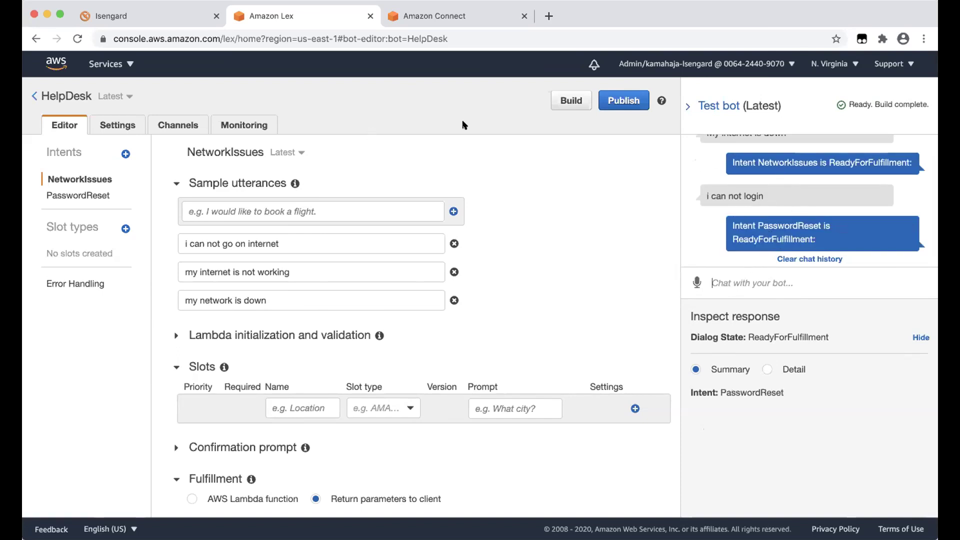
Step: Rebuild the HelpDesk bot and publish it under a new alias named HelpDesk
left_click(569, 101)
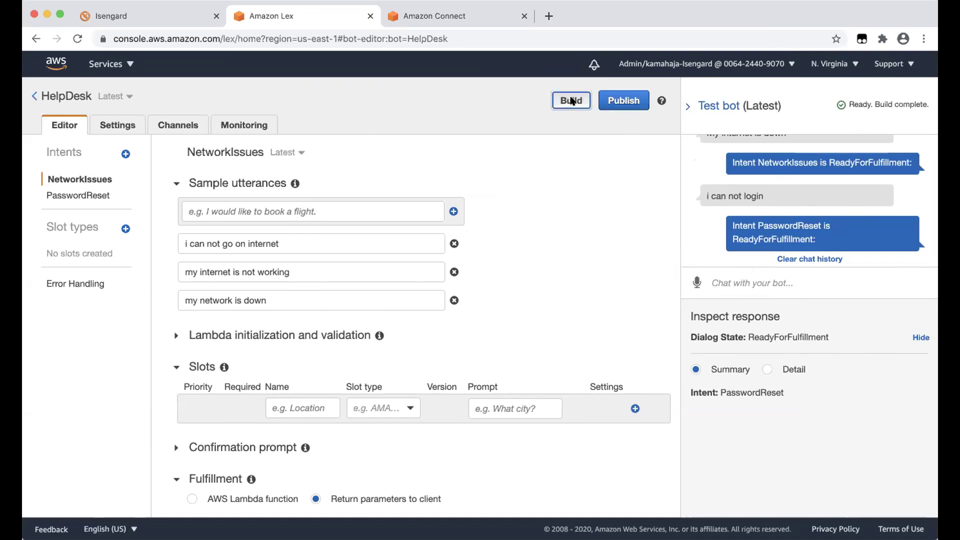
left_click(637, 223)
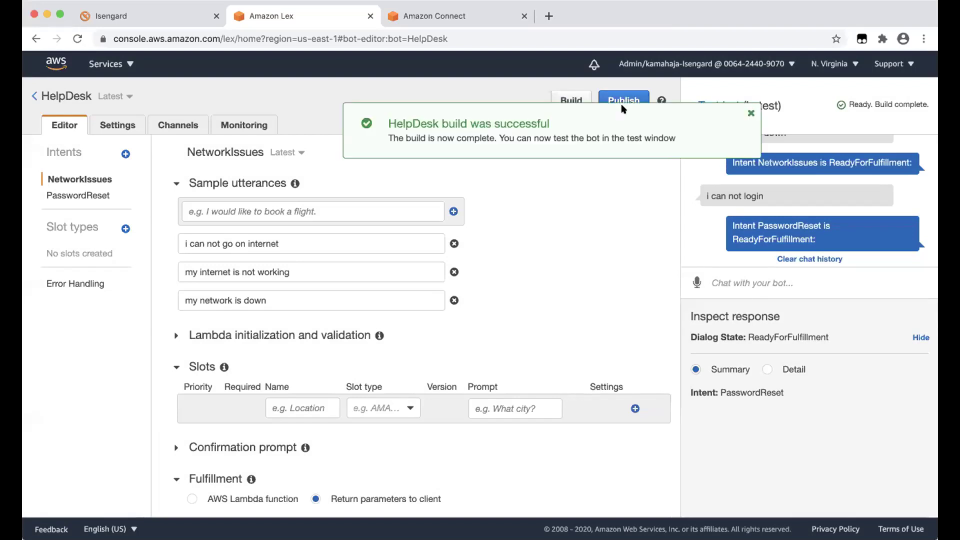
left_click(623, 108)
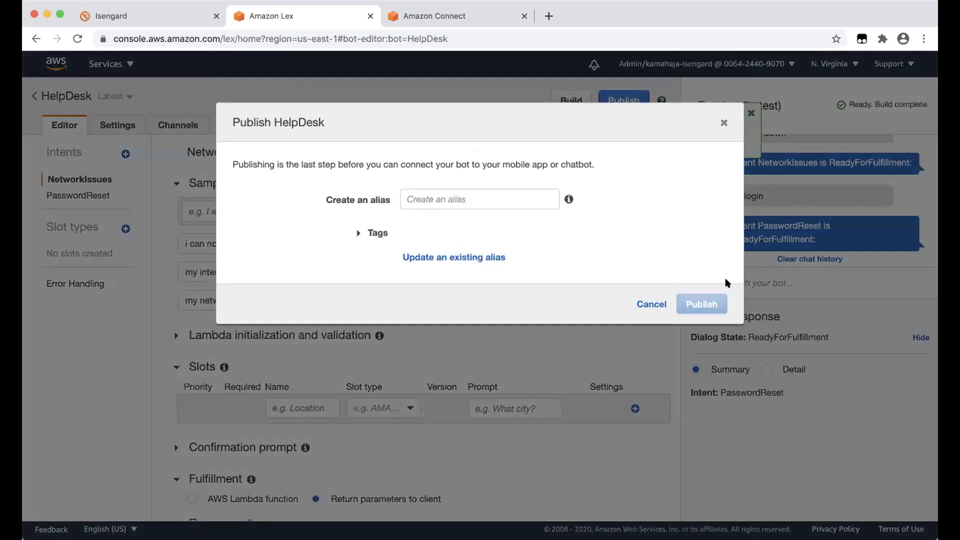
left_click(458, 196)
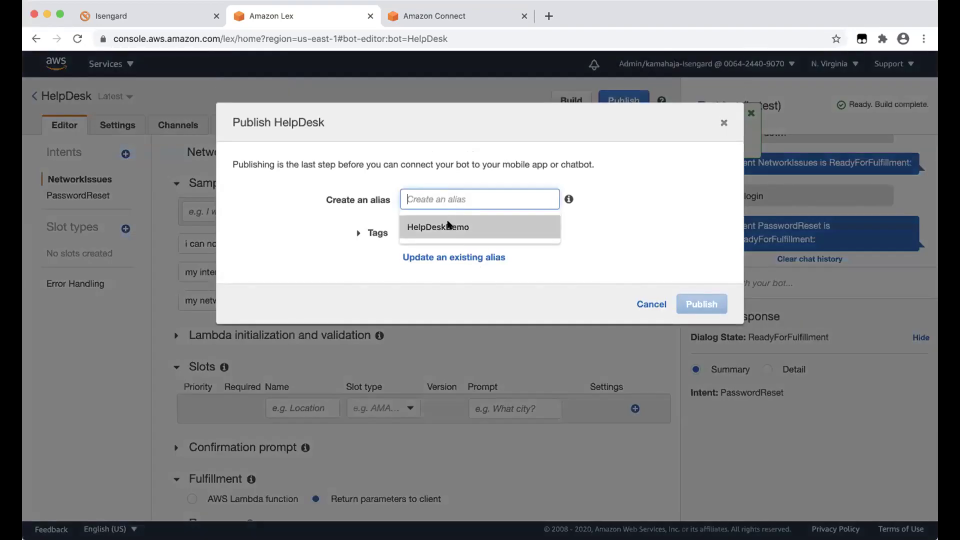
left_click(459, 220)
key("BackSpace")
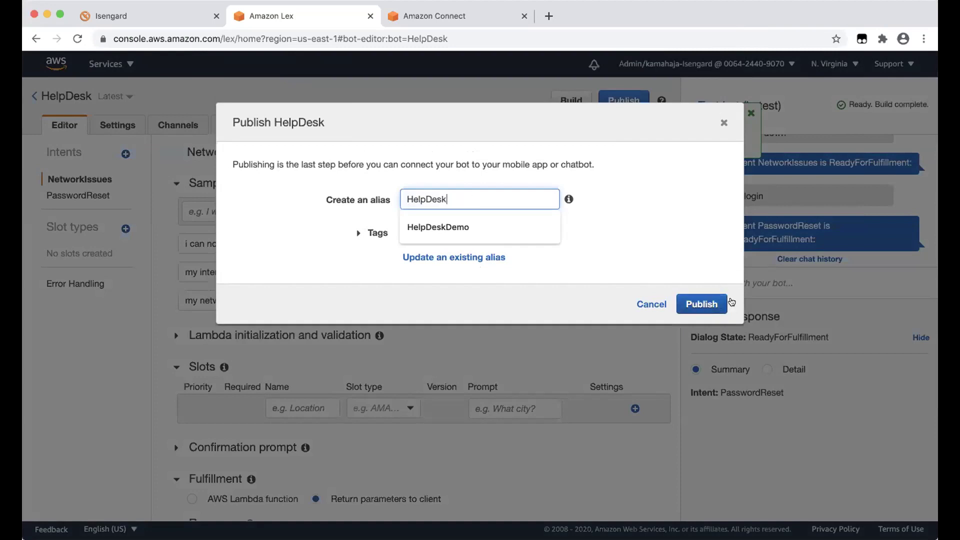
left_click(710, 304)
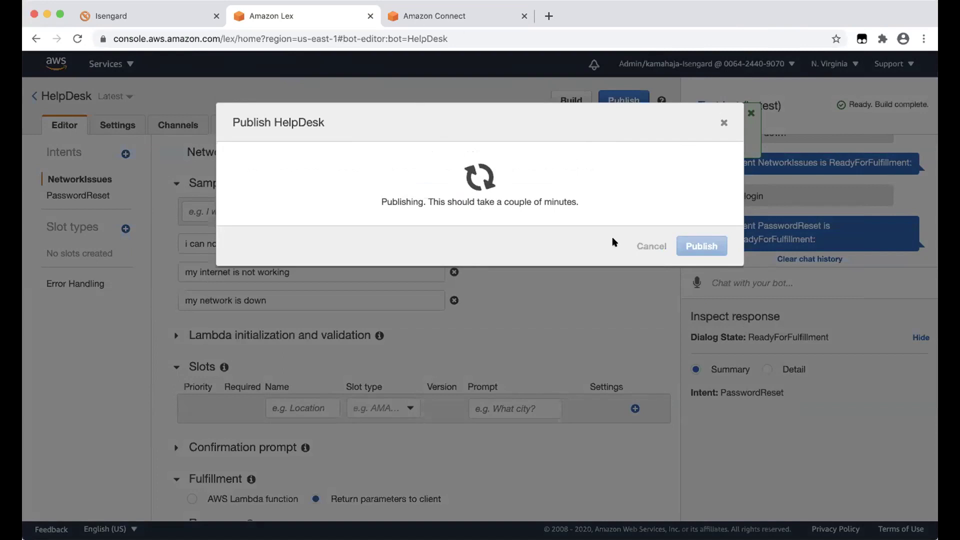
left_click(150, 16)
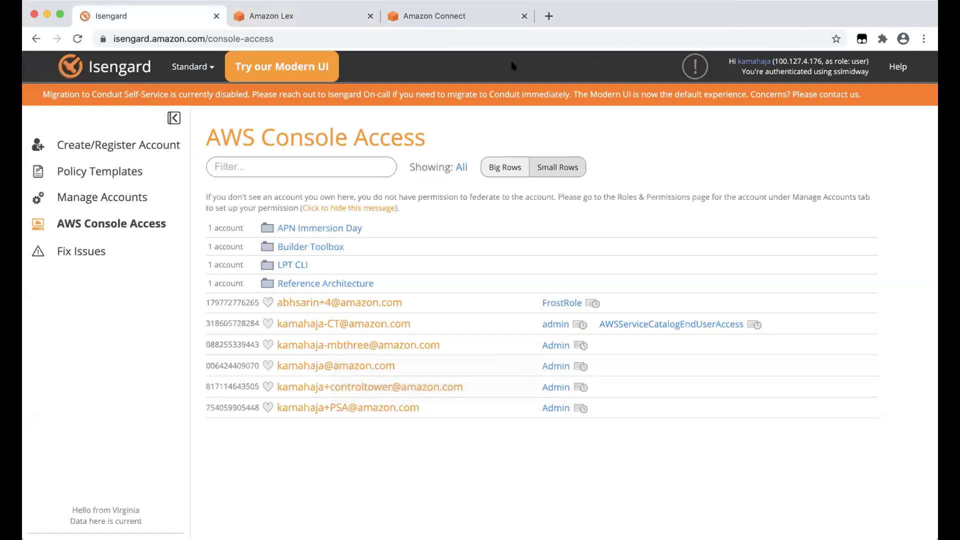
left_click(323, 39)
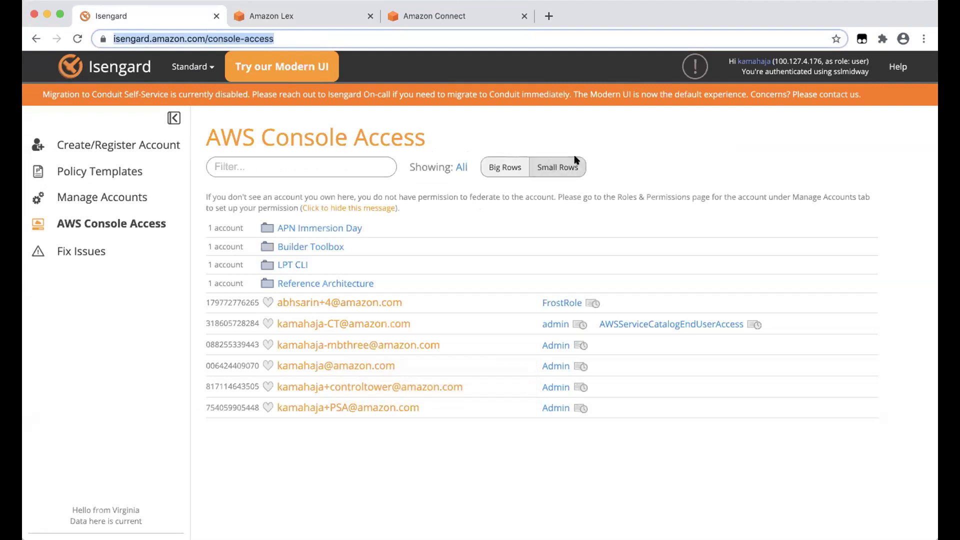
key("Right")
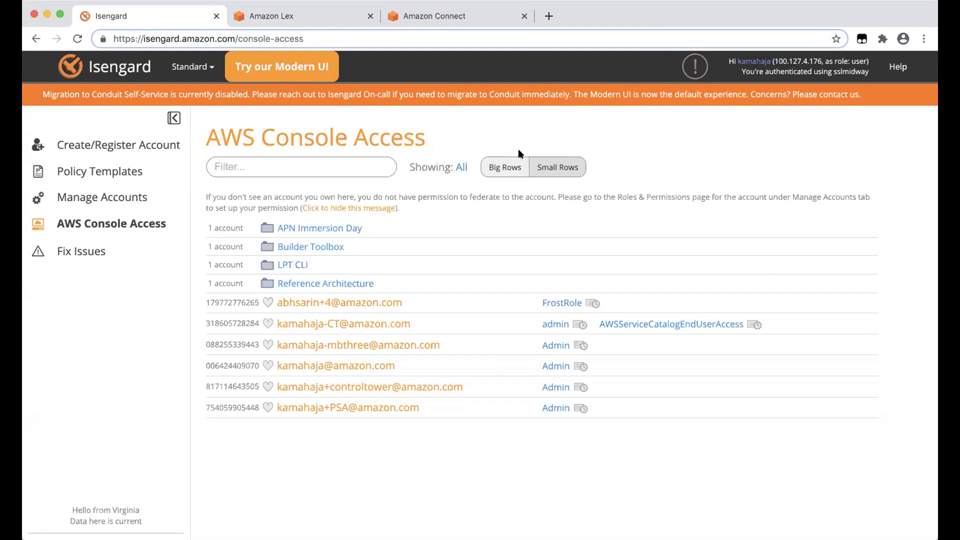
left_click(316, 16)
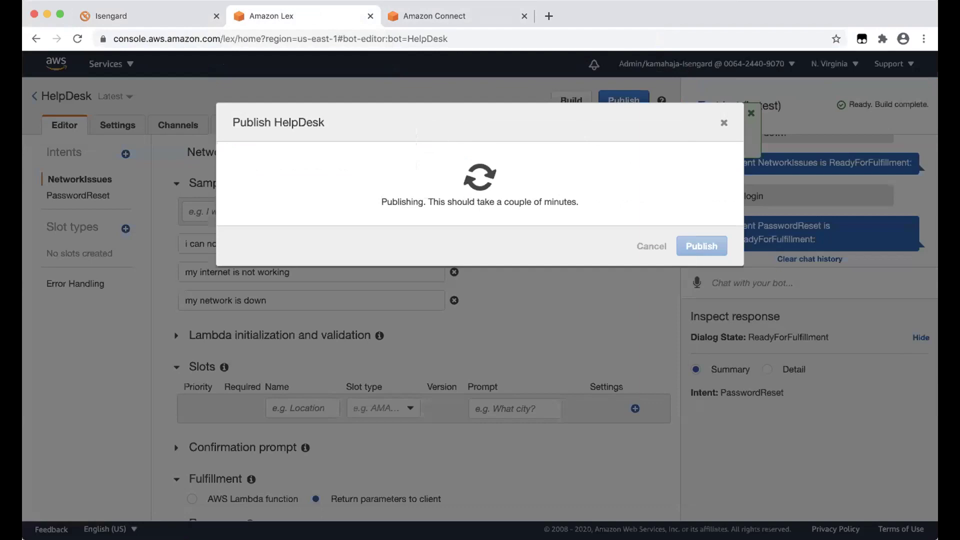
Step: Switch to Amazon Connect and add the HelpDesk Lex bot from US East: N. Virginia to the stratus10webinardemo instance's contact flow settings
left_click(395, 16)
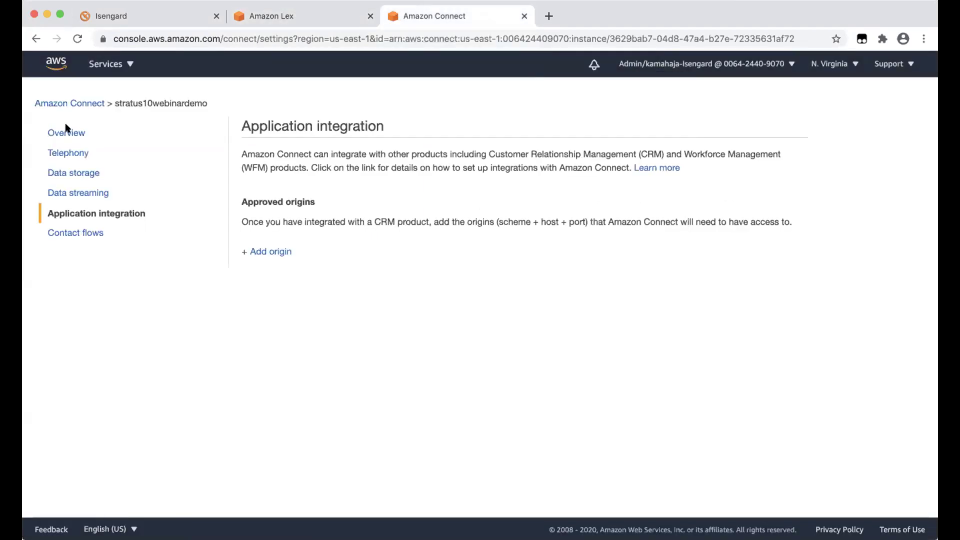
left_click(78, 234)
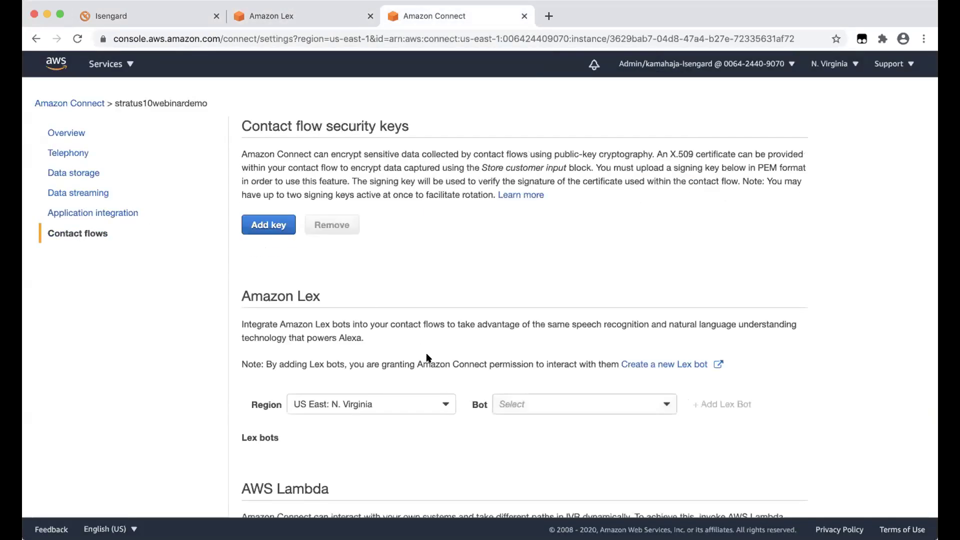
scroll(429, 359, "down", 8)
scroll(429, 358, "down", 4)
scroll(428, 358, "up", 5)
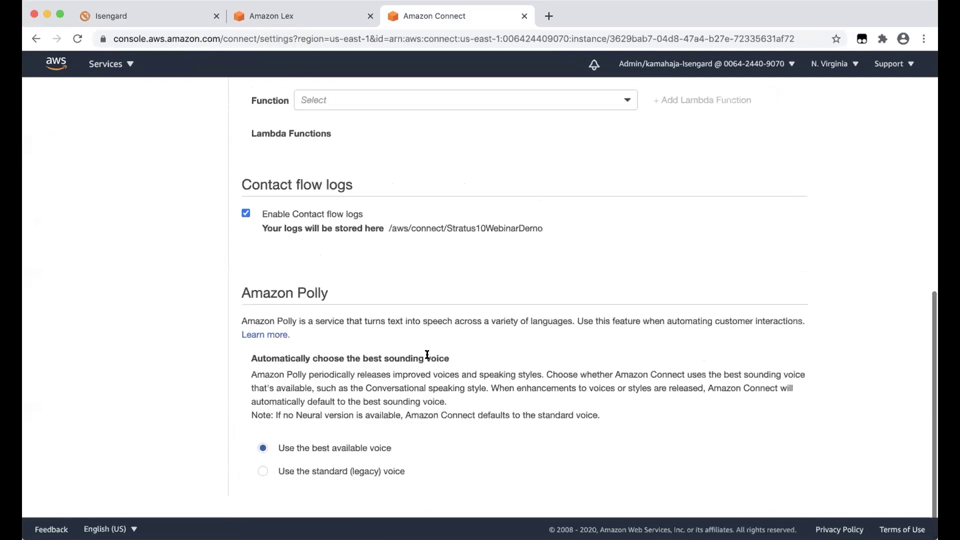
scroll(426, 352, "up", 2)
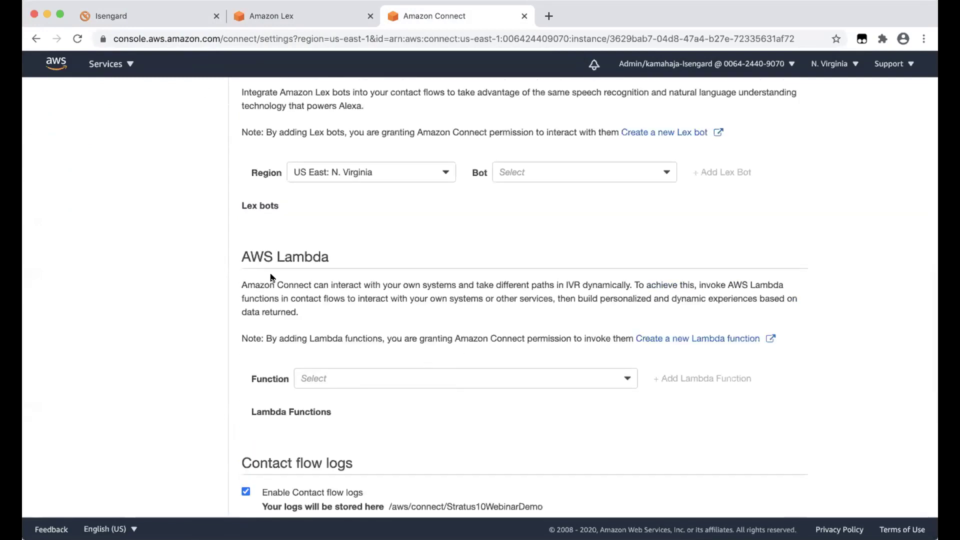
scroll(273, 245, "up", 4)
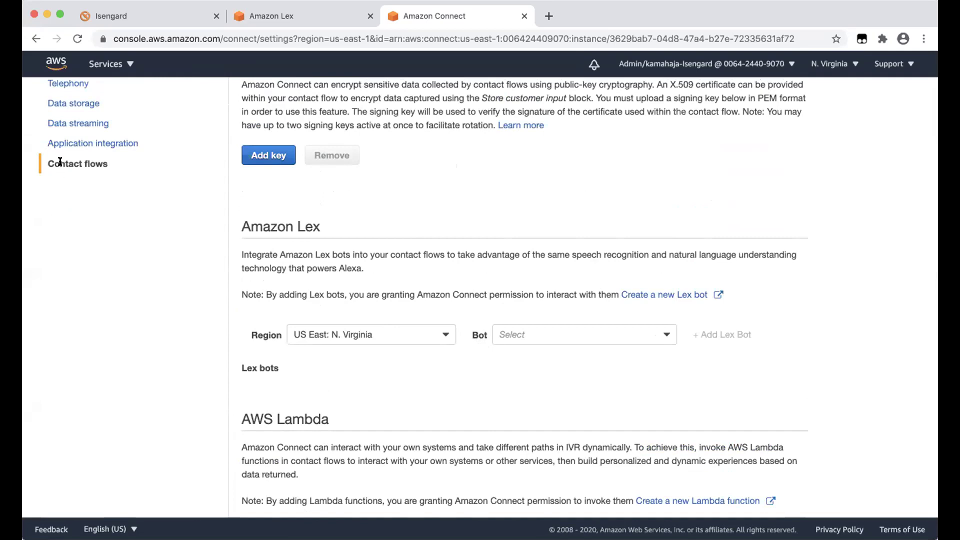
left_click(633, 331)
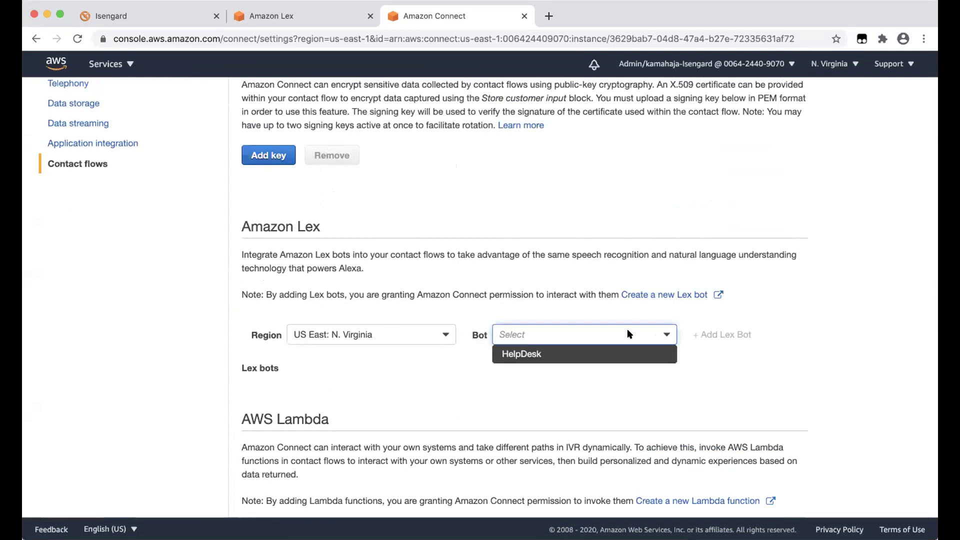
left_click(555, 354)
scroll(326, 403, "down", 1)
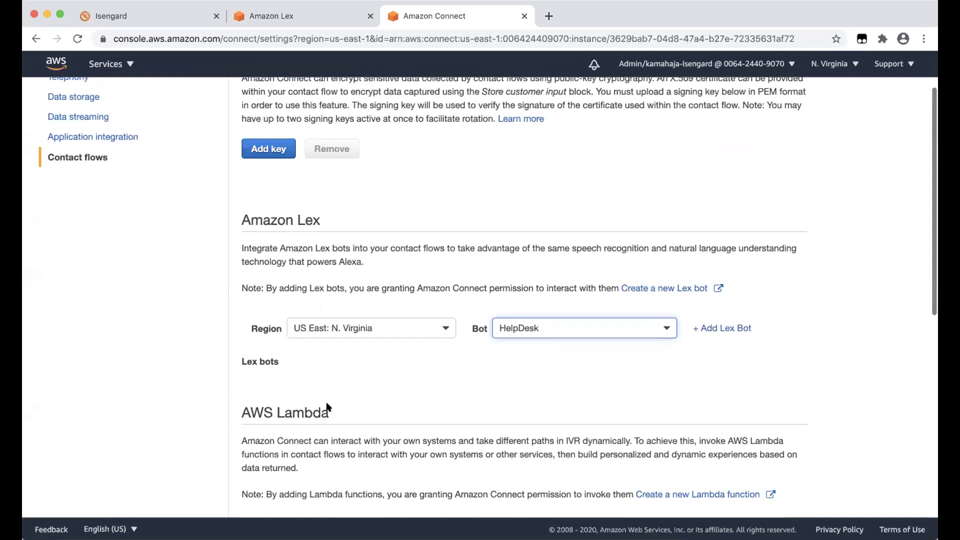
left_click(716, 329)
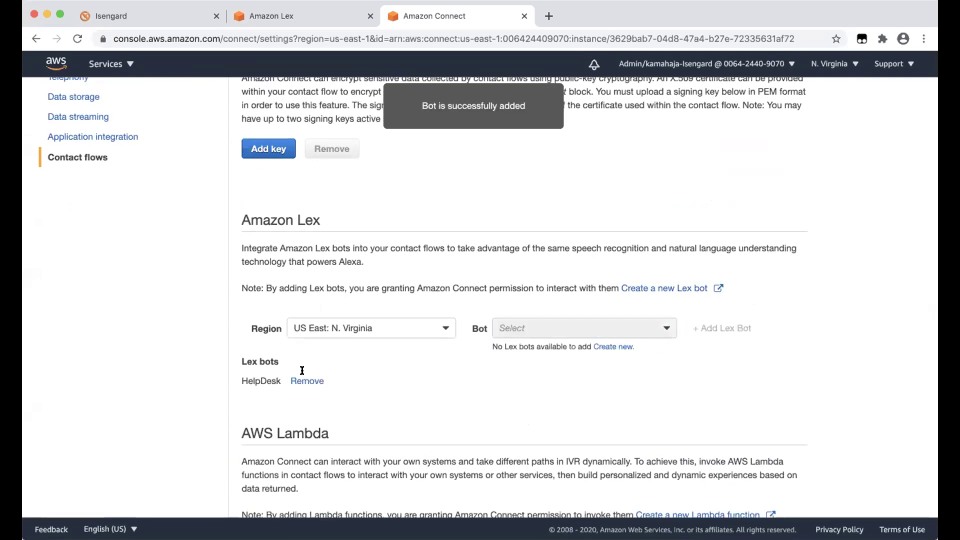
Step: Open the stratus10webinardemo instance's login URL and sign in with the account username and password
scroll(97, 145, "up", 3)
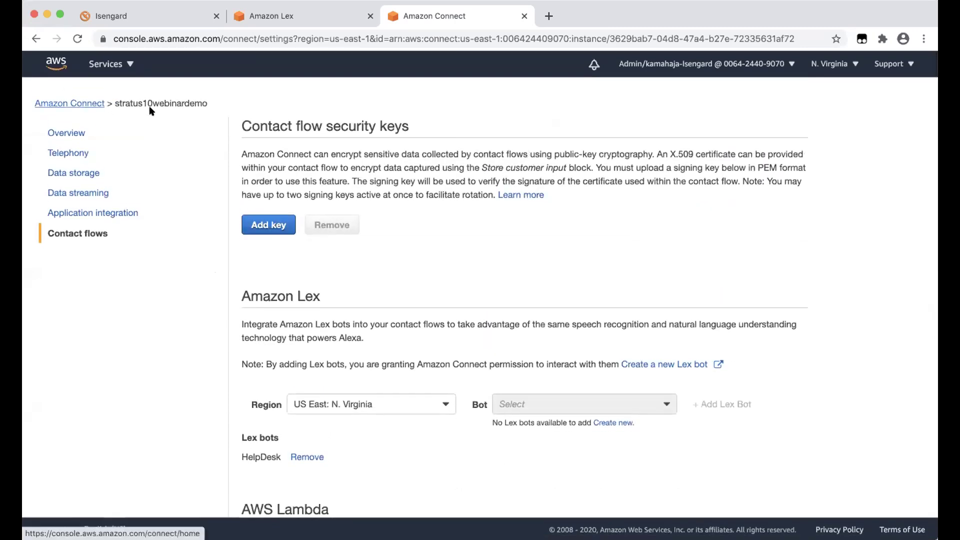
left_click(75, 133)
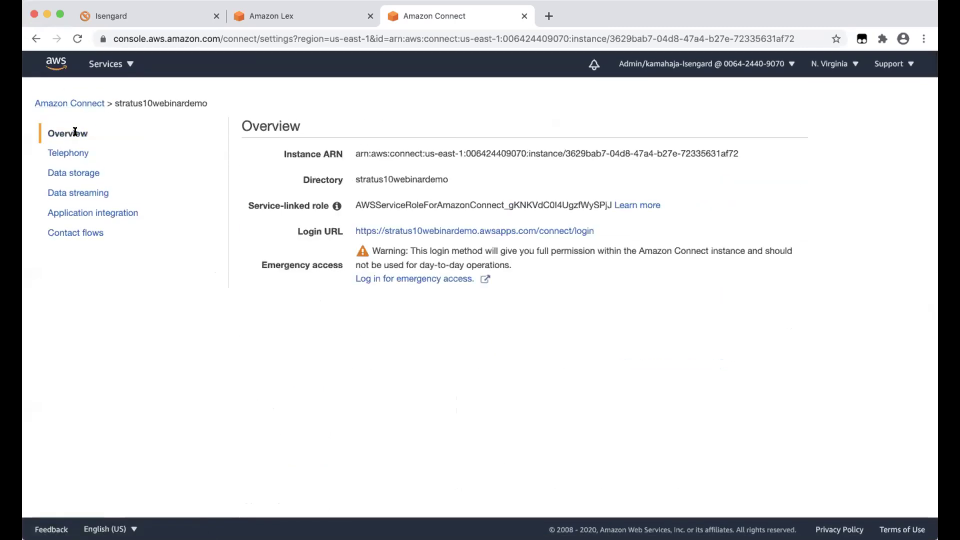
left_click(427, 232)
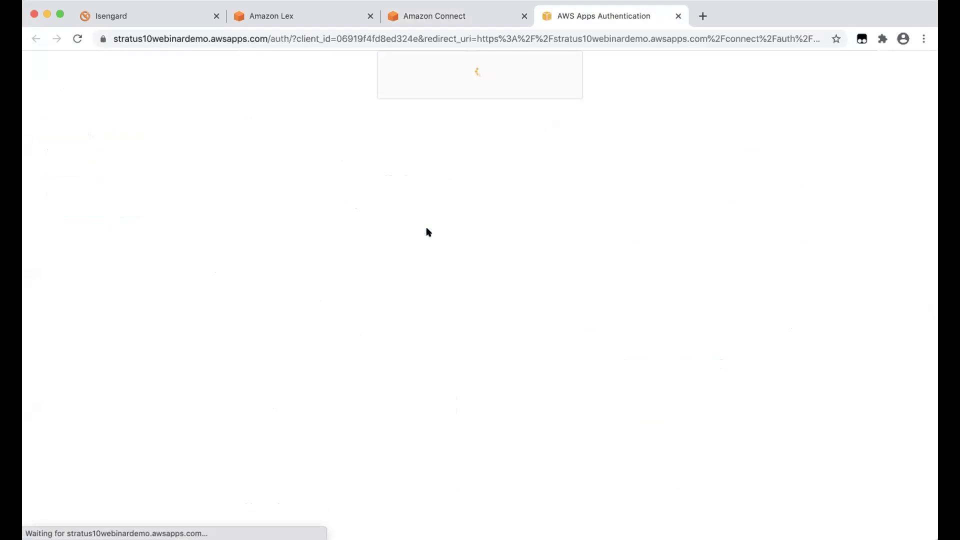
left_click(451, 329)
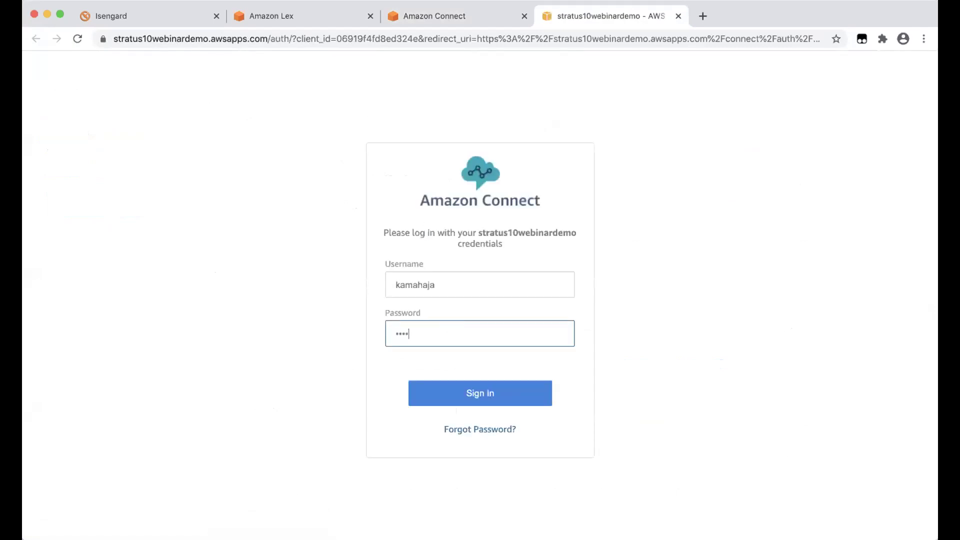
key("Return")
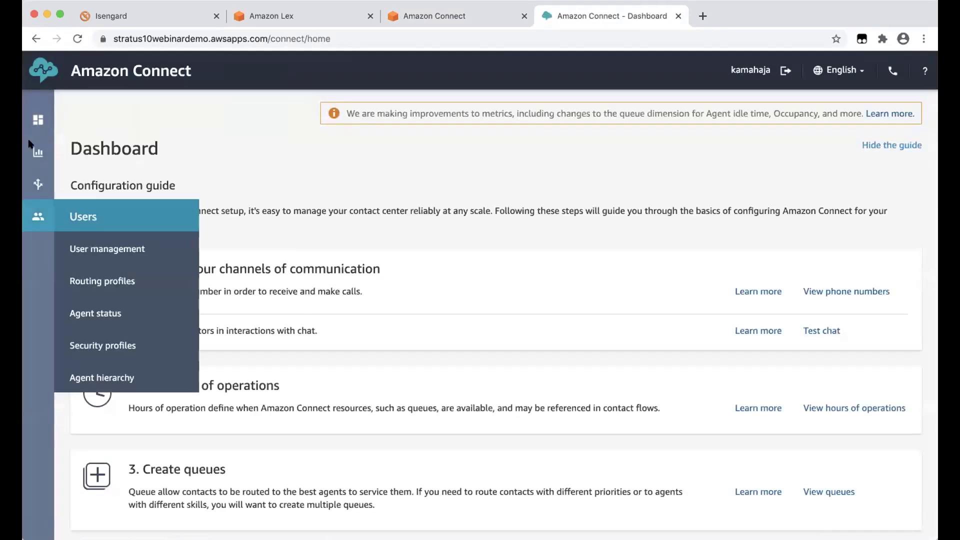
Step: Review the claimed phone numbers and the toll-free and DID numbers offered for country code +1, and leave without claiming one
mouse_move(36, 217)
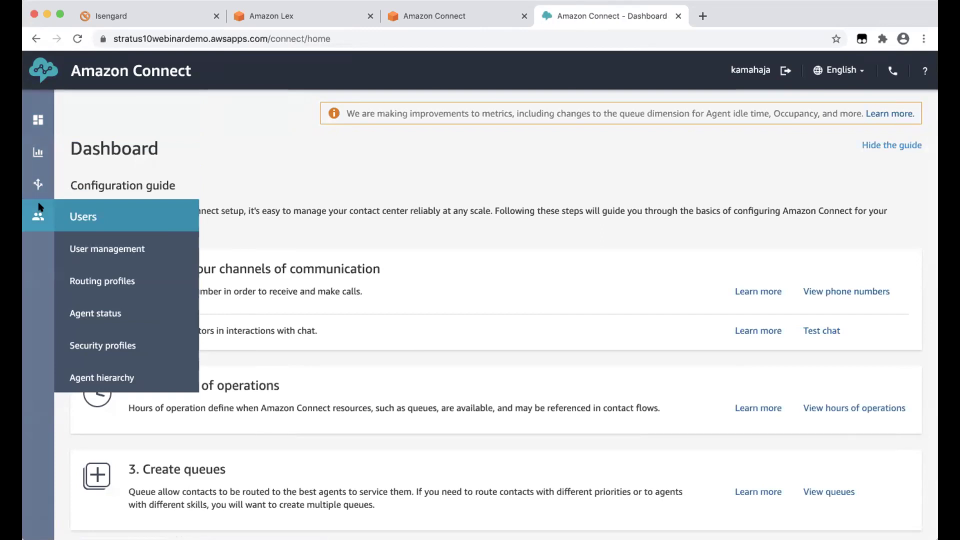
mouse_move(38, 182)
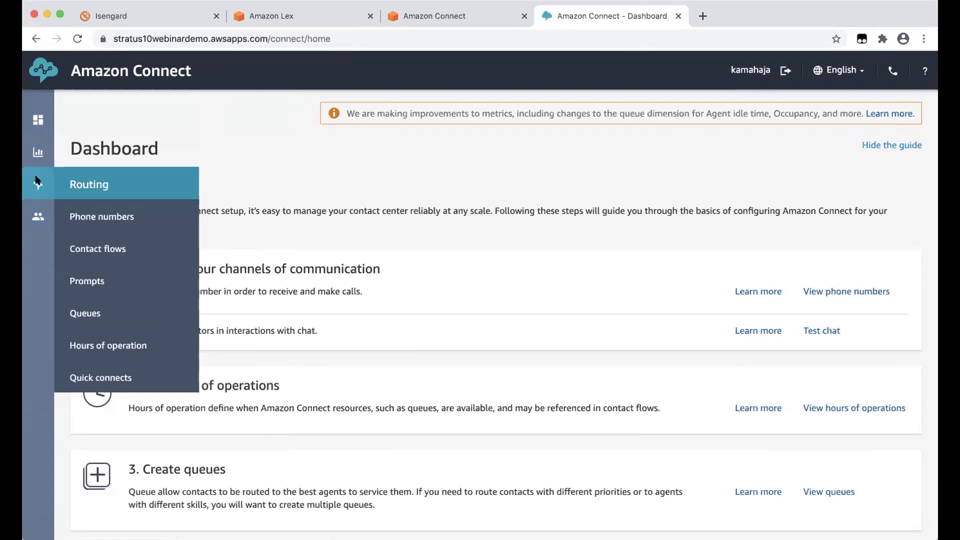
left_click(85, 215)
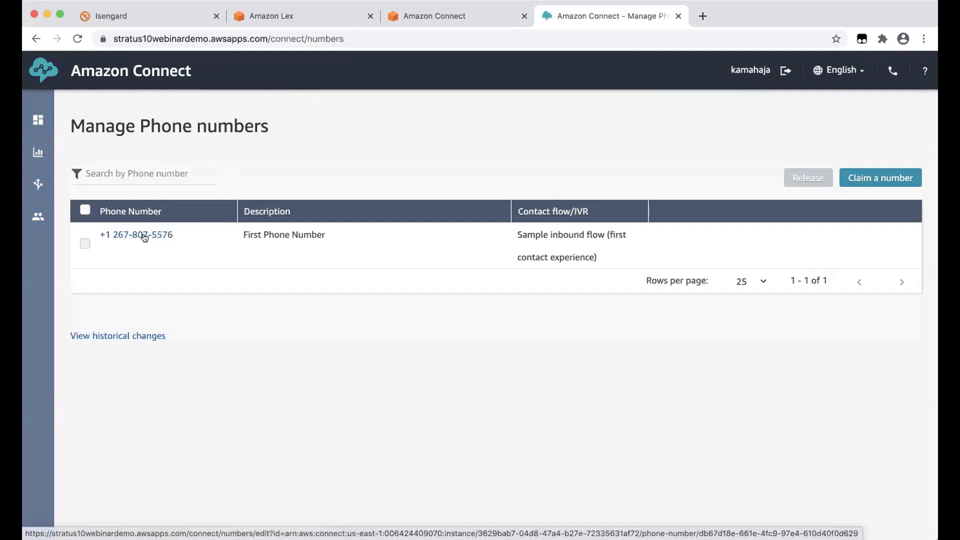
left_click(886, 177)
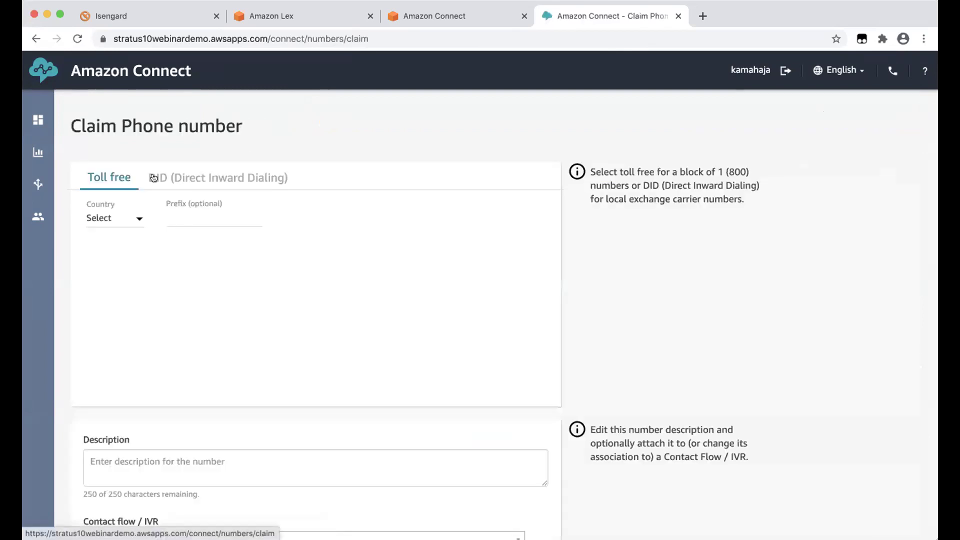
left_click(138, 219)
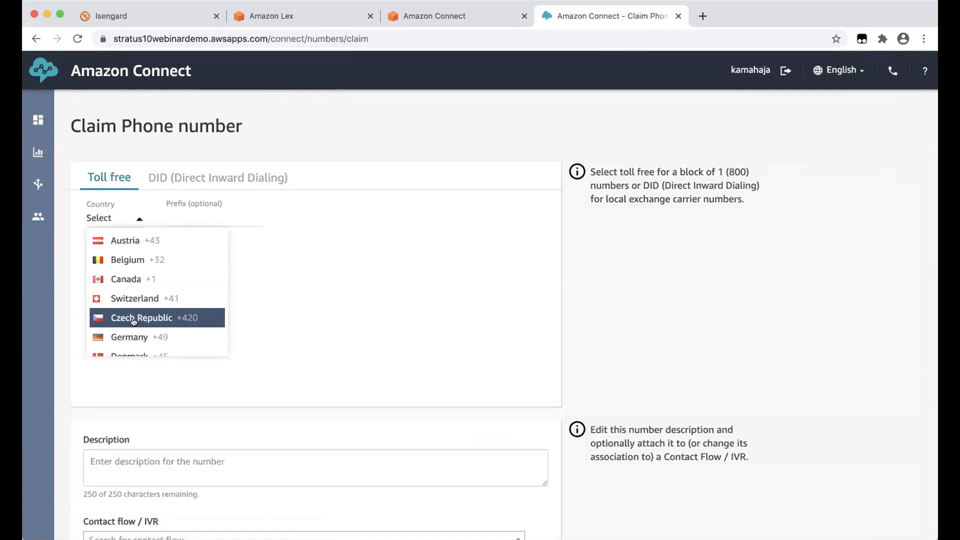
scroll(133, 320, "down", 5)
left_click(129, 344)
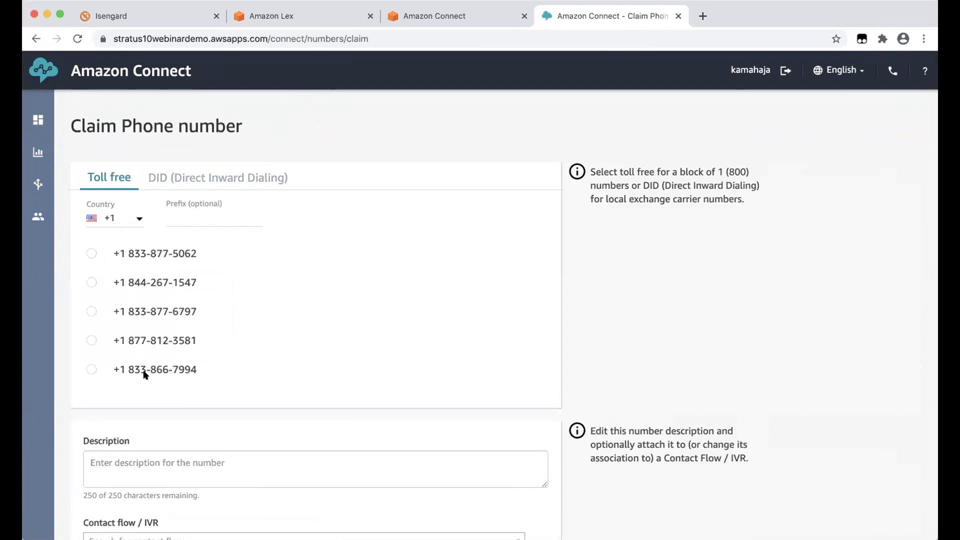
left_click(176, 178)
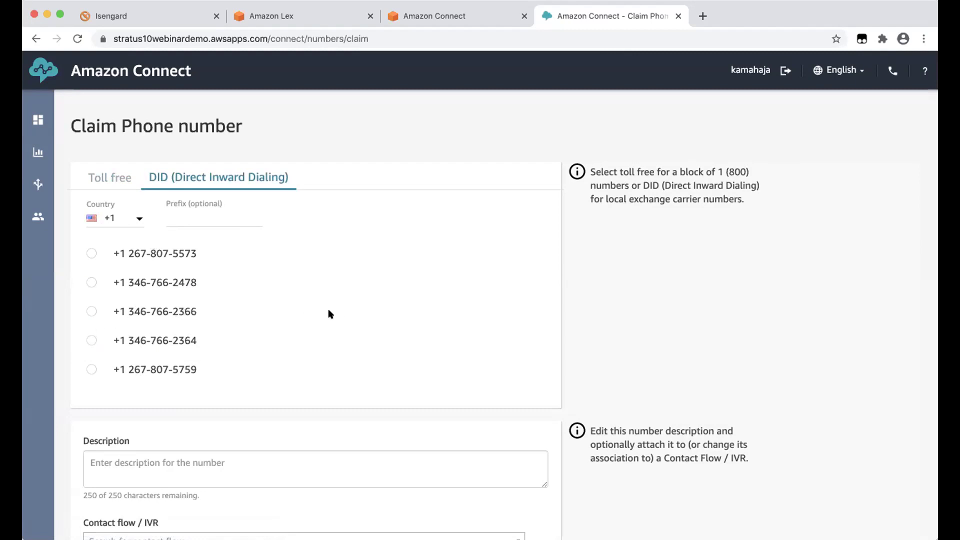
scroll(330, 314, "down", 2)
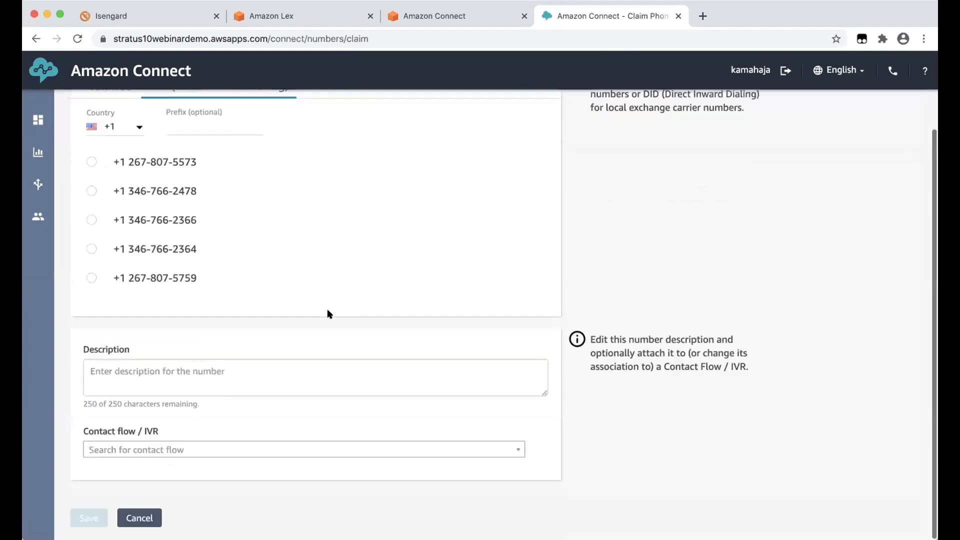
left_click(141, 518)
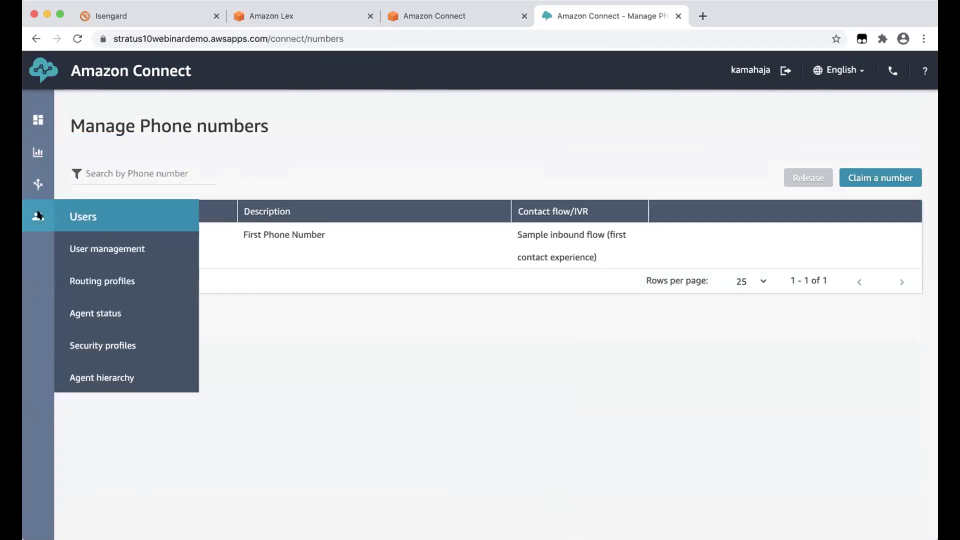
Step: Add a new queue named PasswordReset with Basic Hours as its hours of operation
mouse_move(38, 184)
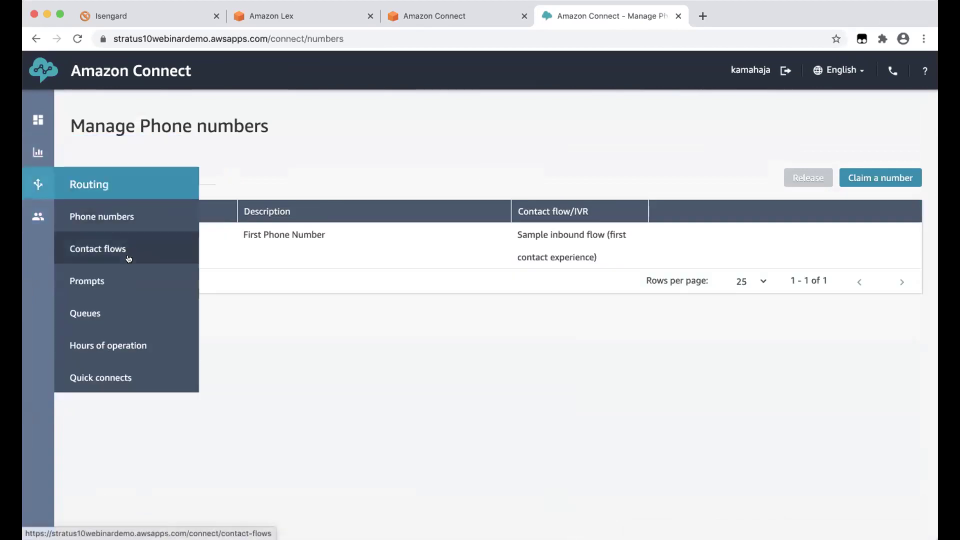
left_click(73, 320)
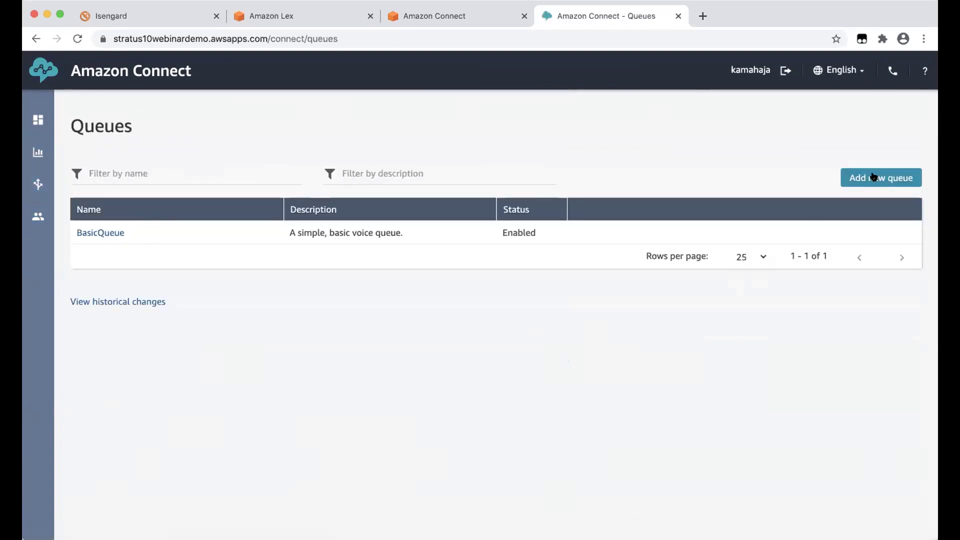
left_click(873, 177)
left_click(336, 232)
type("PasswordReset")
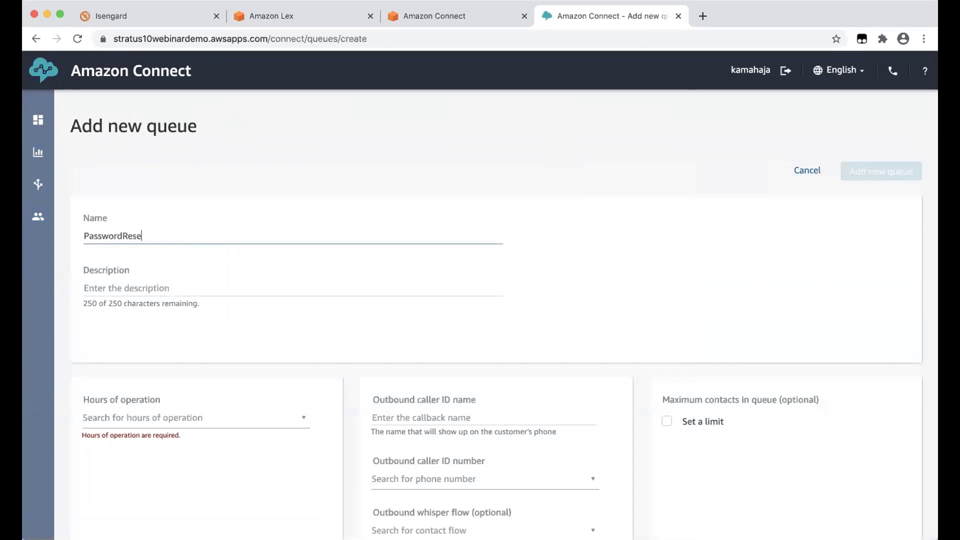
left_click(142, 418)
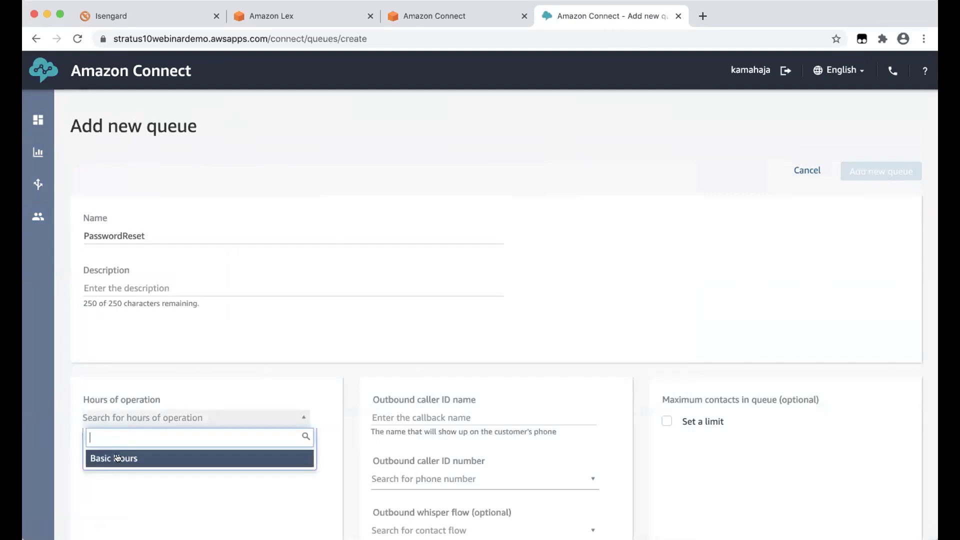
left_click(117, 458)
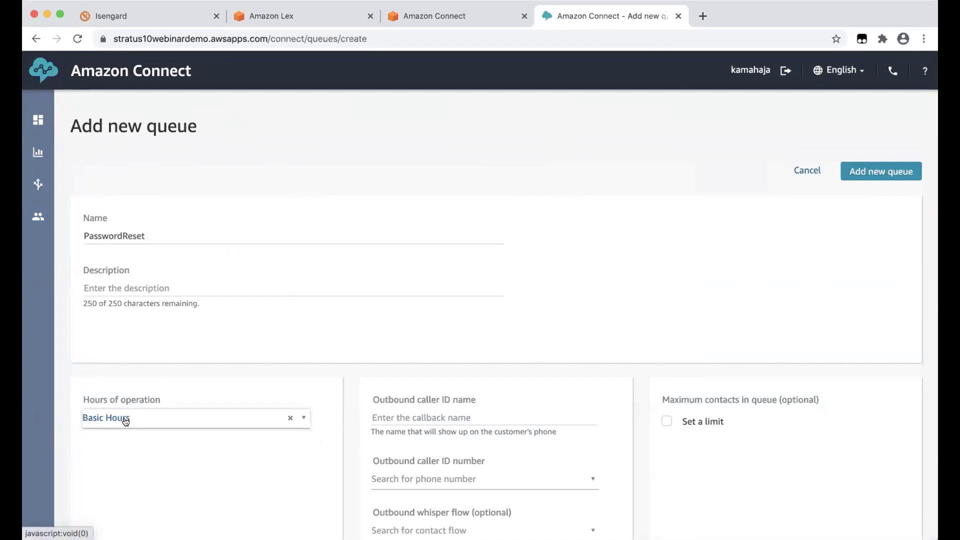
scroll(125, 421, "down", 5)
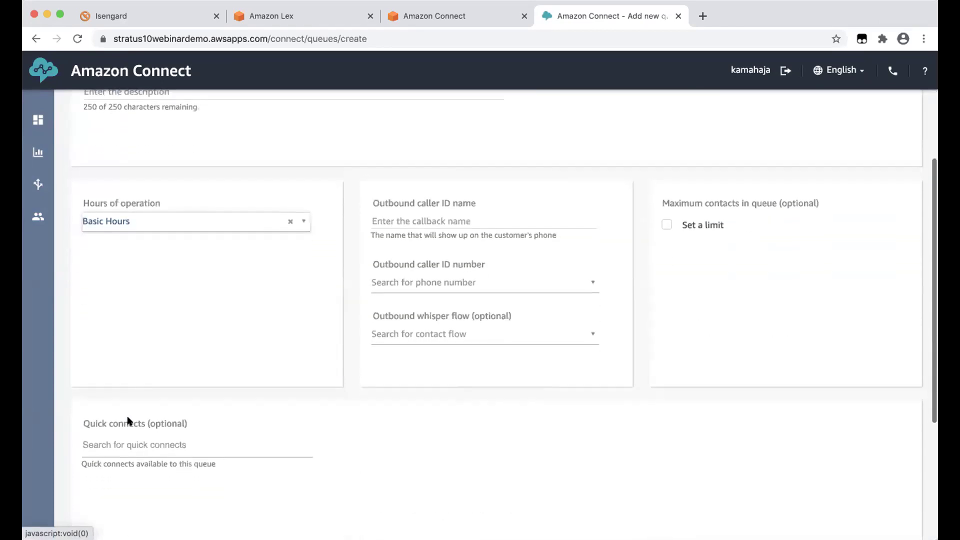
scroll(129, 422, "up", 5)
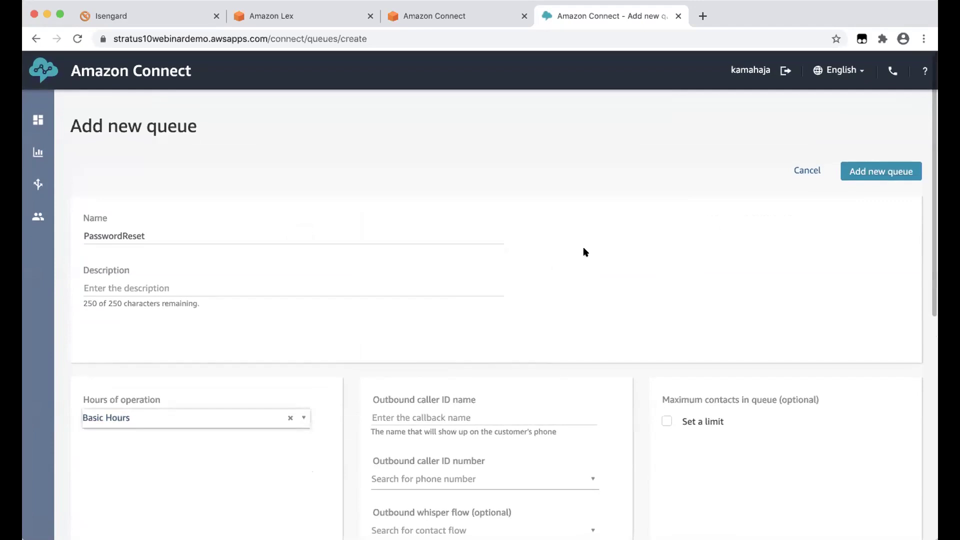
left_click(885, 171)
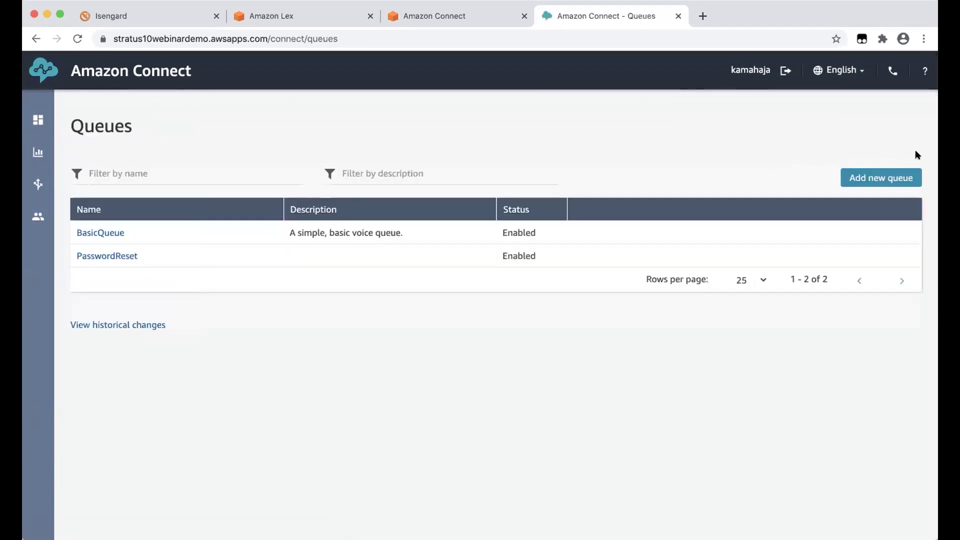
Step: Add another queue named NetworkIssues with Basic Hours as its hours of operation
left_click(873, 177)
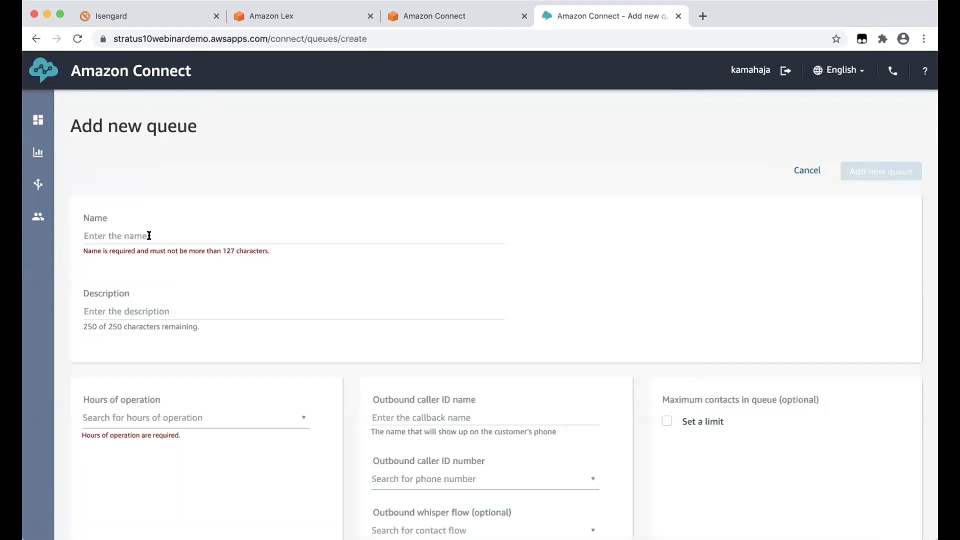
left_click(148, 235)
type("Netwo")
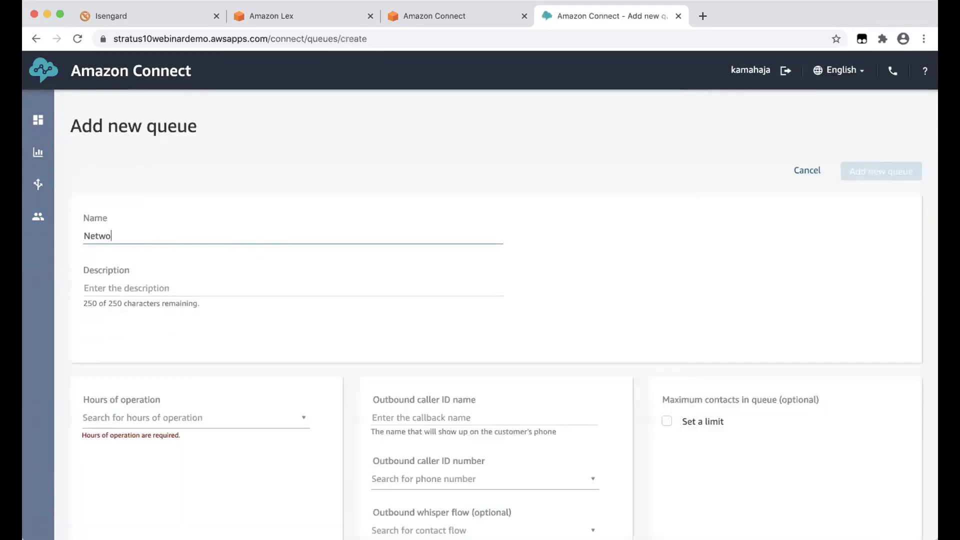
type("rkIssue")
left_click(116, 416)
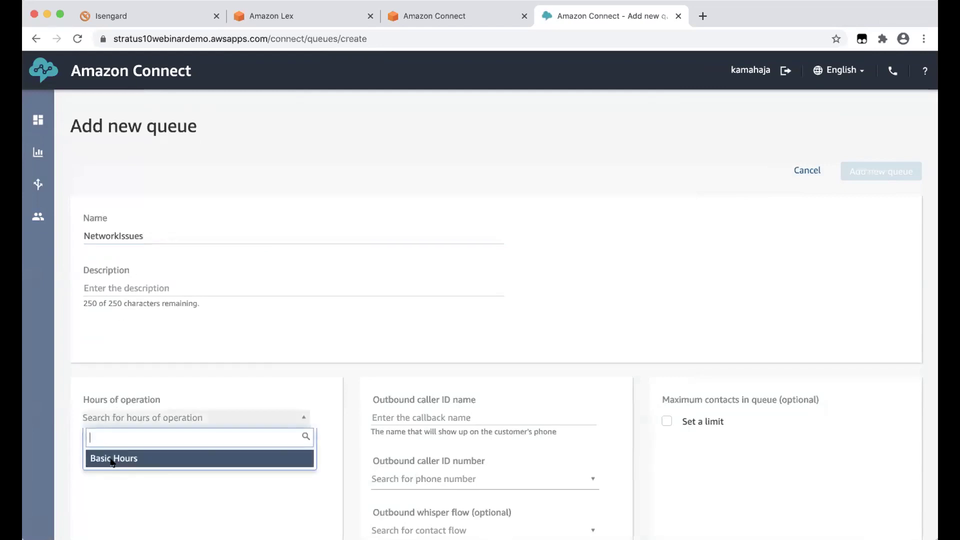
left_click(113, 459)
left_click(868, 171)
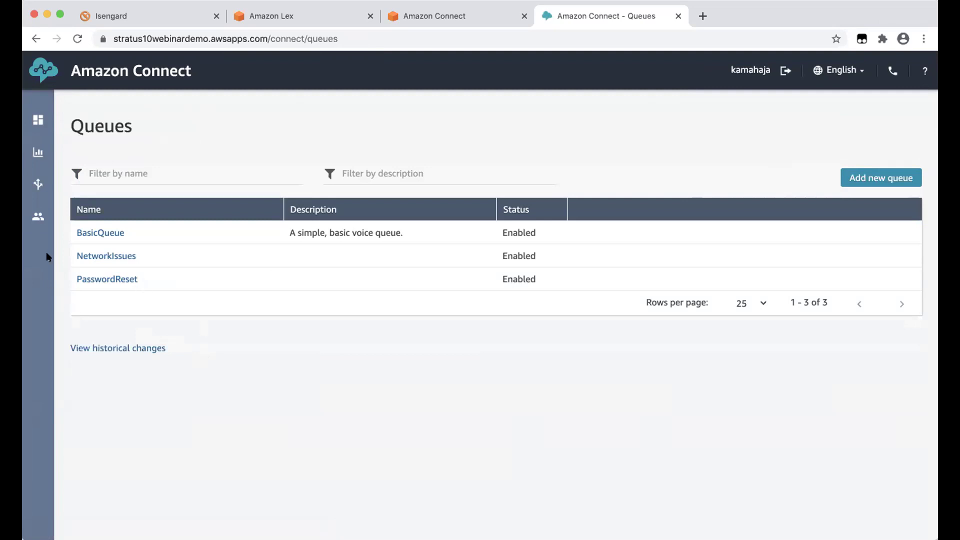
Step: Edit the Basic Routing Profile and add the NetworkIssues queue with the Voice and Chat channels enabled
mouse_move(35, 230)
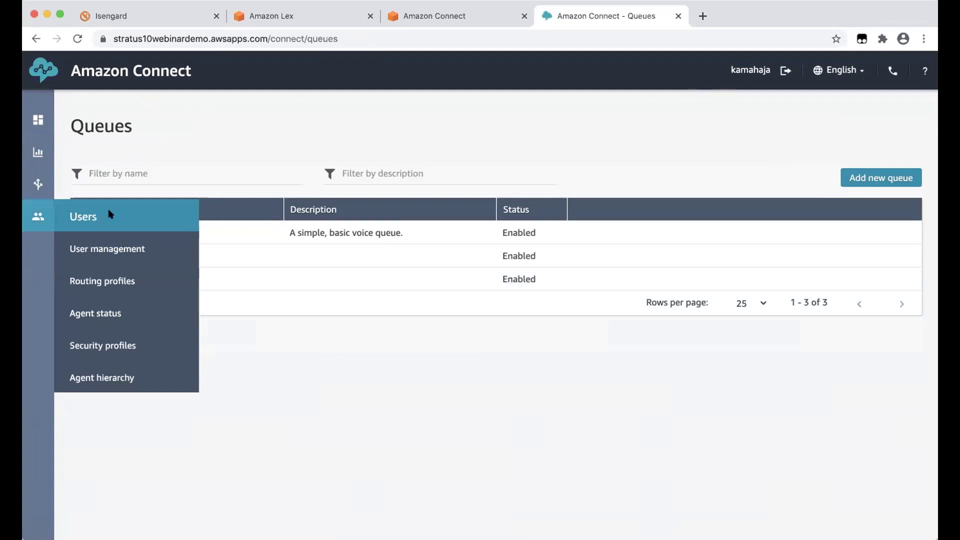
left_click(107, 284)
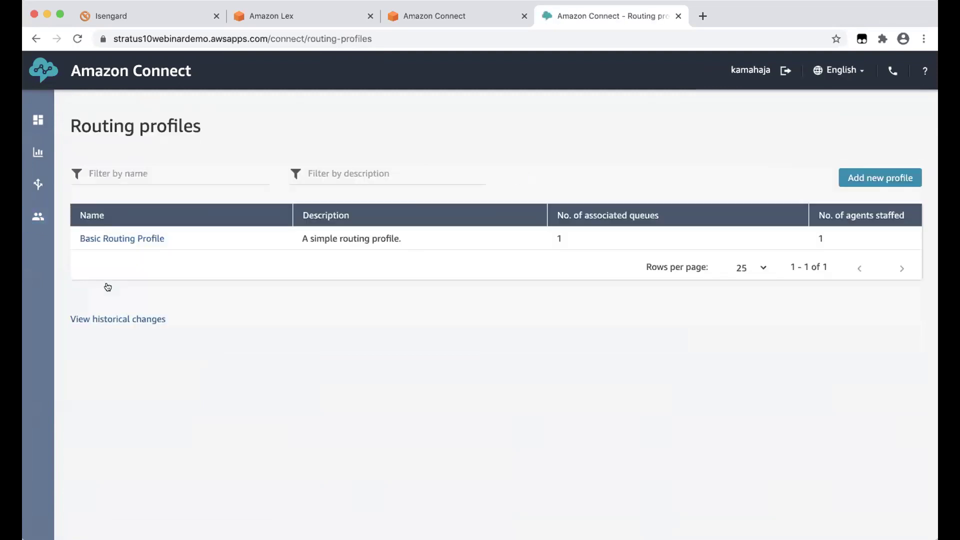
left_click(130, 238)
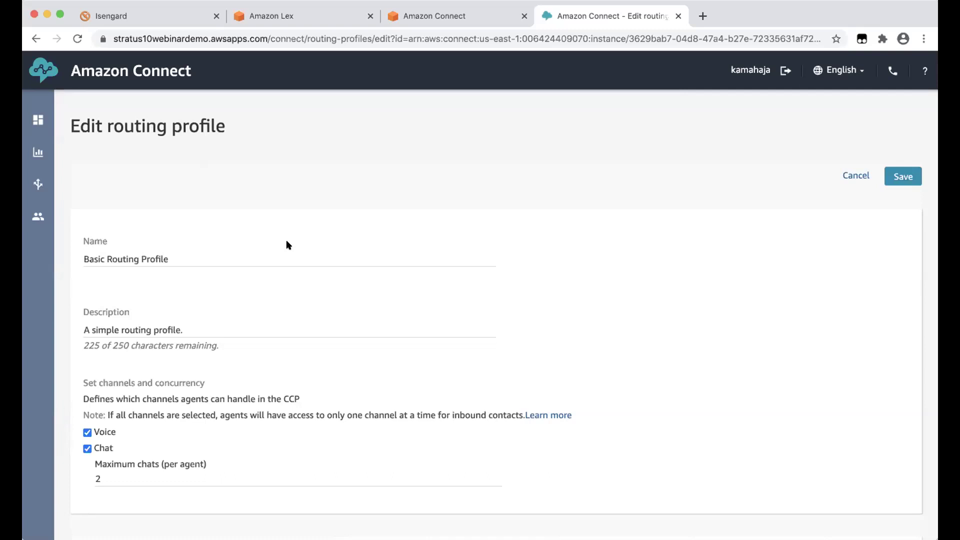
scroll(289, 245, "down", 2)
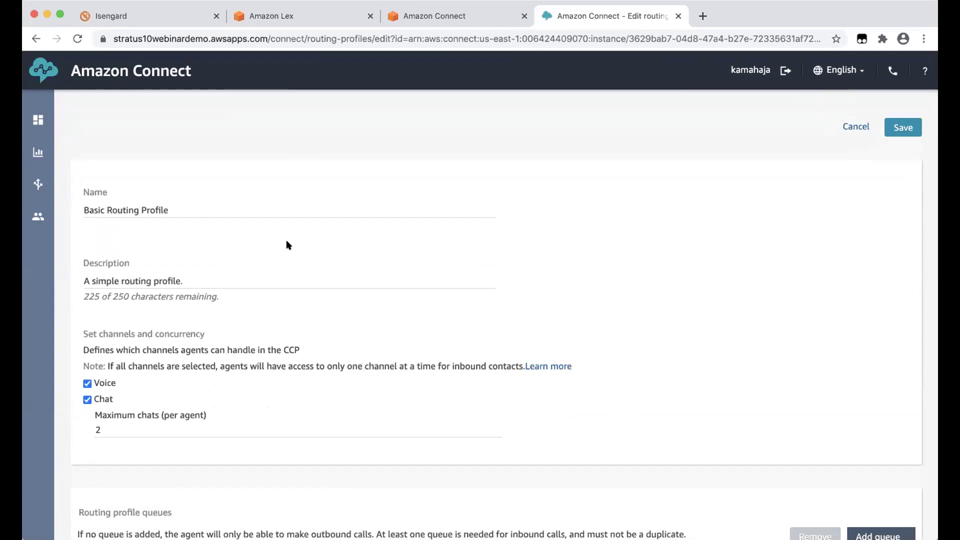
scroll(289, 244, "down", 5)
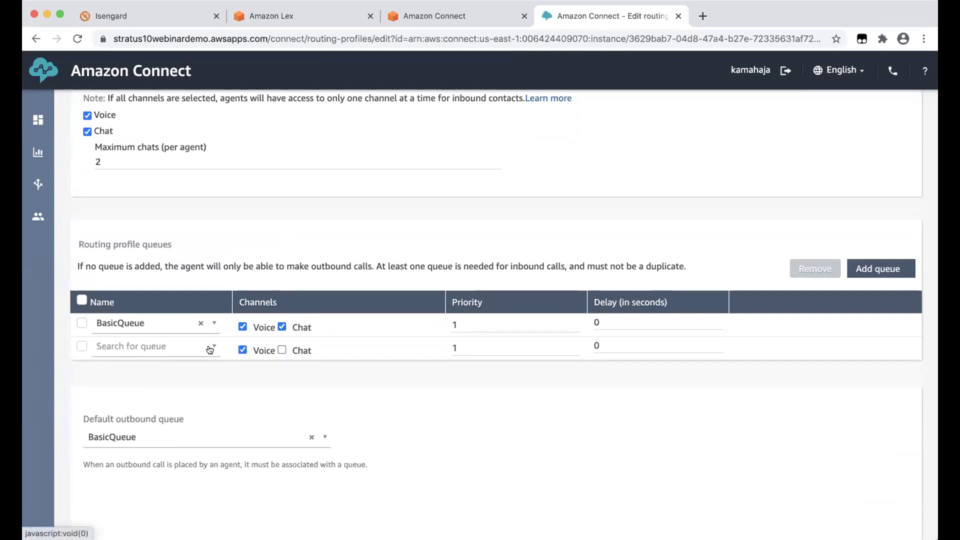
left_click(210, 348)
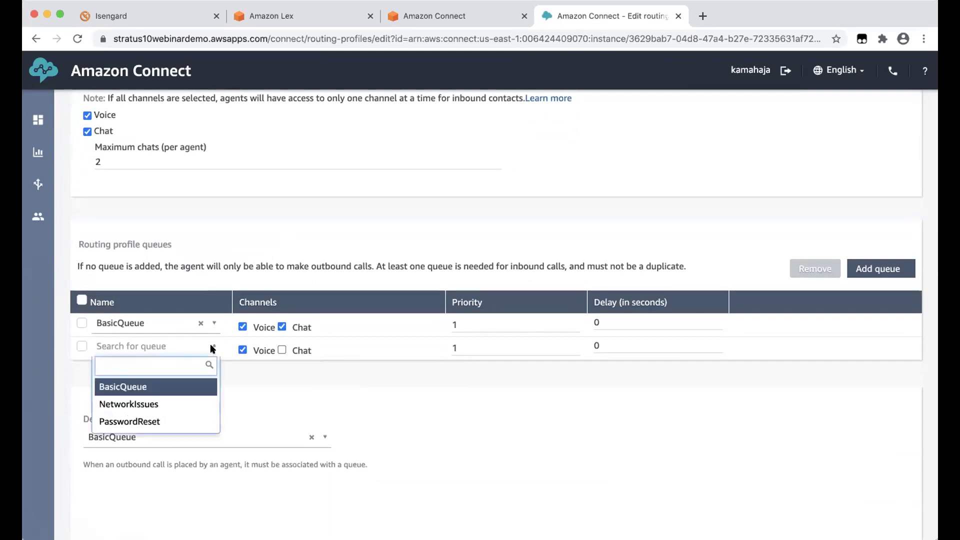
left_click(150, 403)
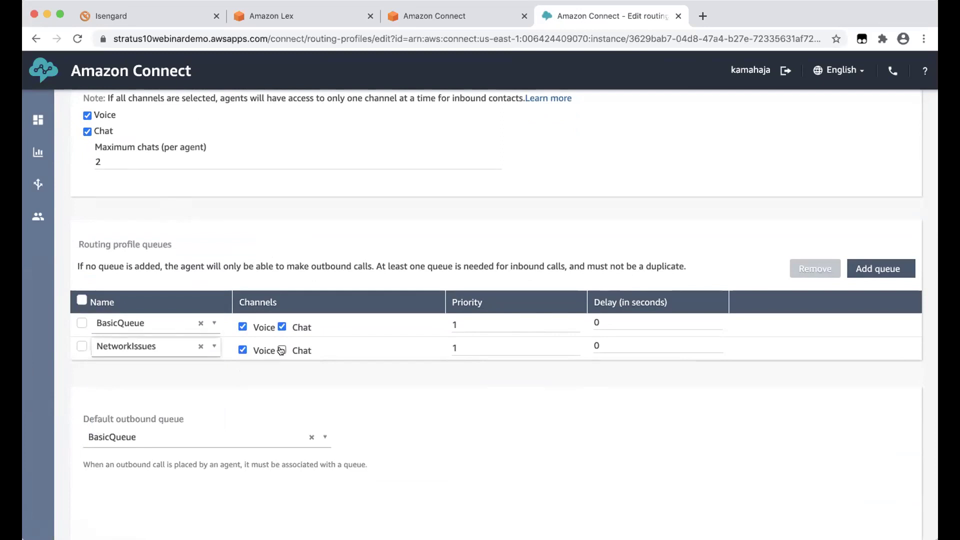
left_click(281, 350)
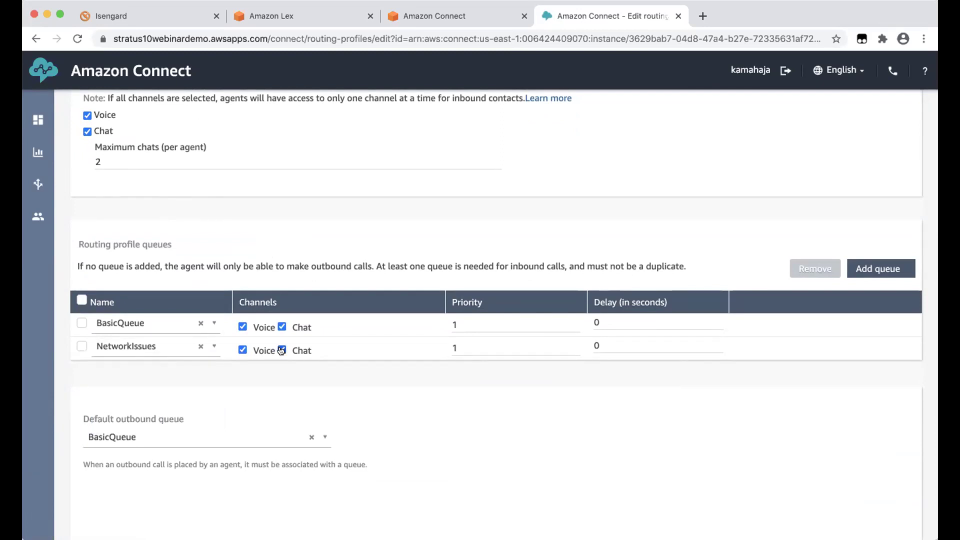
Step: Add the PasswordReset queue with Voice and Chat to the Basic Routing Profile and save the profile
left_click(881, 269)
left_click(184, 365)
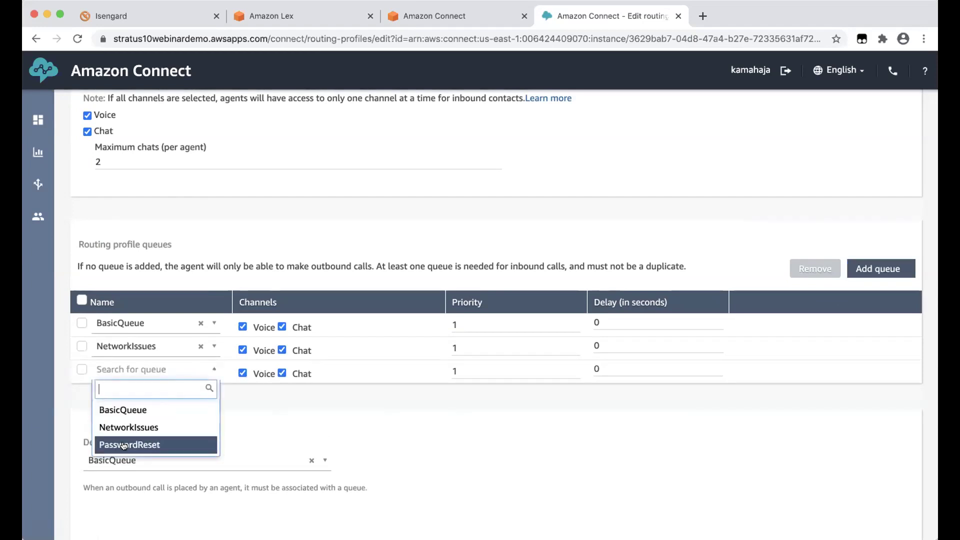
left_click(124, 445)
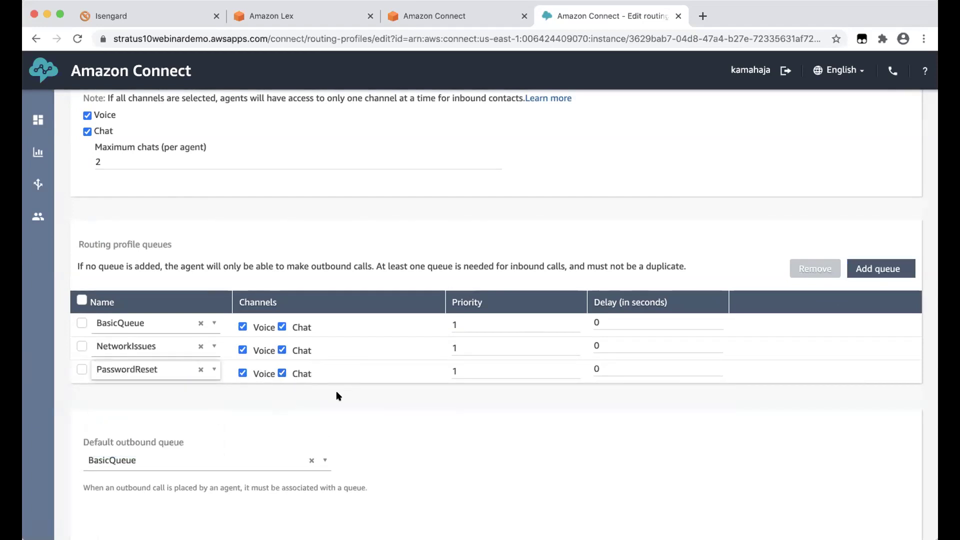
scroll(881, 346, "up", 1)
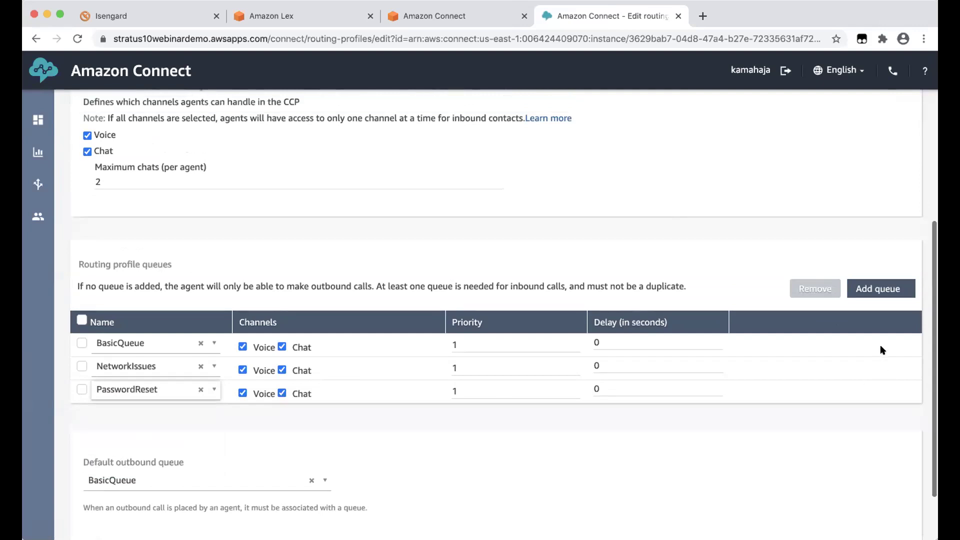
scroll(880, 347, "up", 5)
left_click(892, 176)
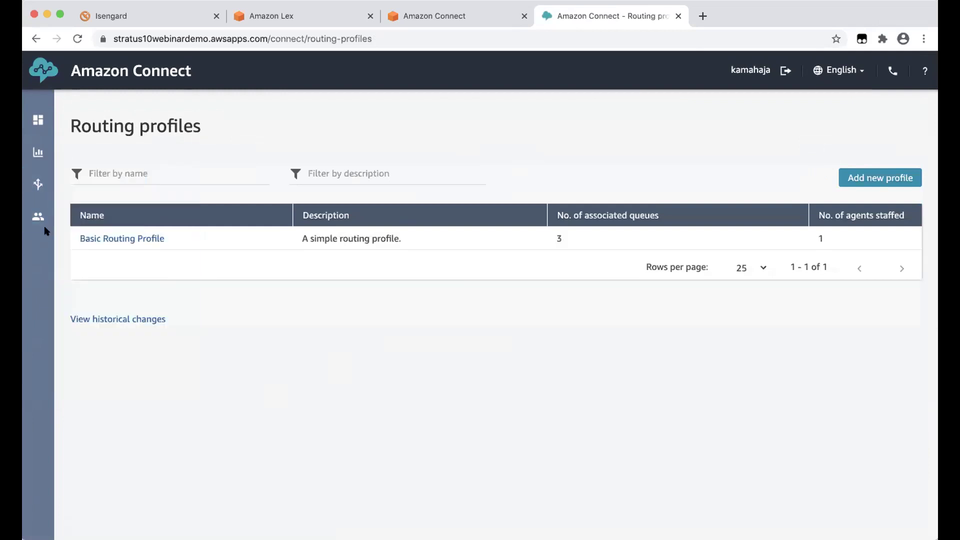
Step: Open user management to check which routing profile is assigned to the existing user
mouse_move(79, 217)
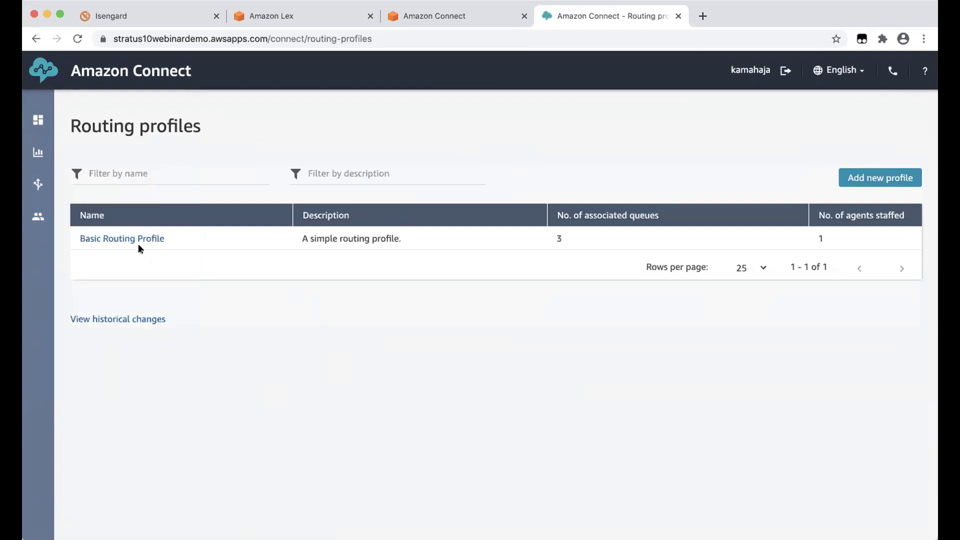
mouse_move(38, 216)
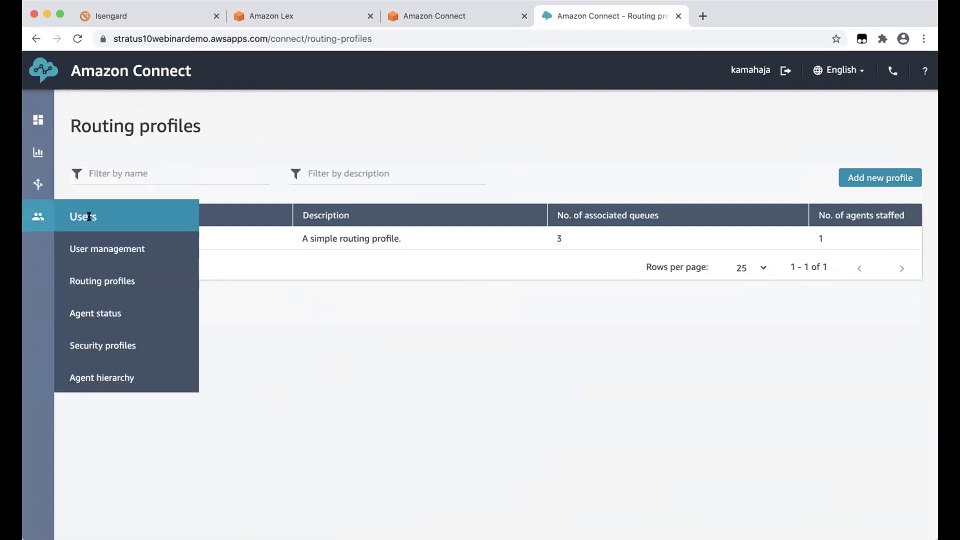
left_click(100, 249)
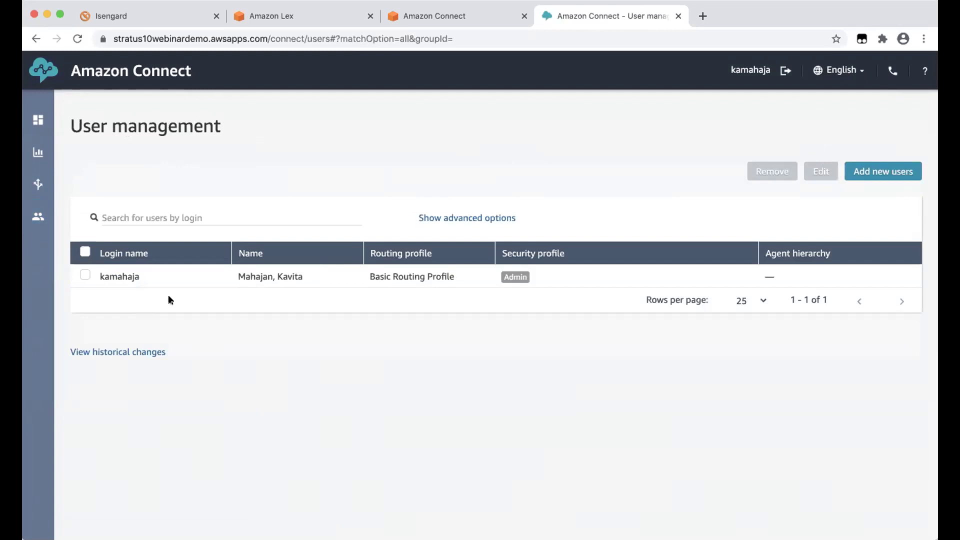
Step: Open the list of contact flows and start a new blank contact flow
mouse_move(31, 153)
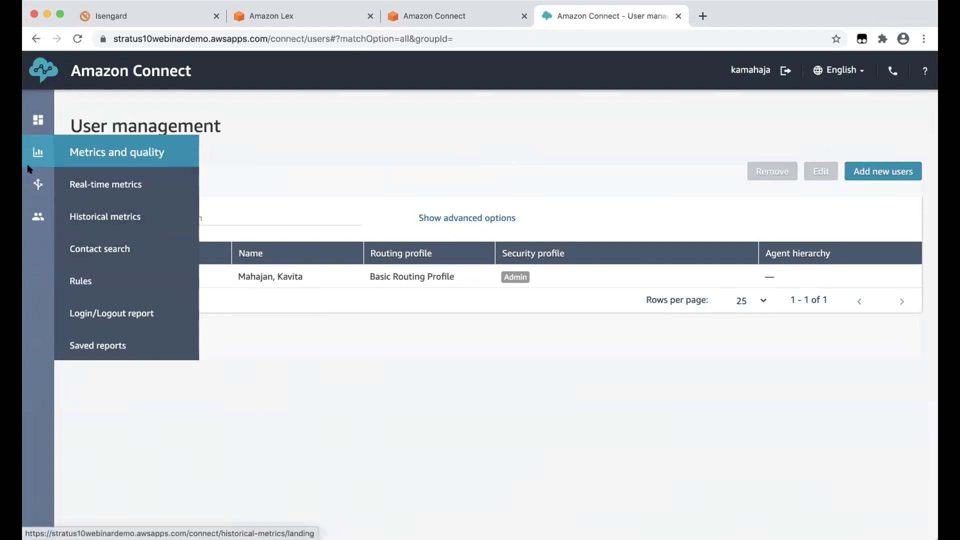
mouse_move(38, 184)
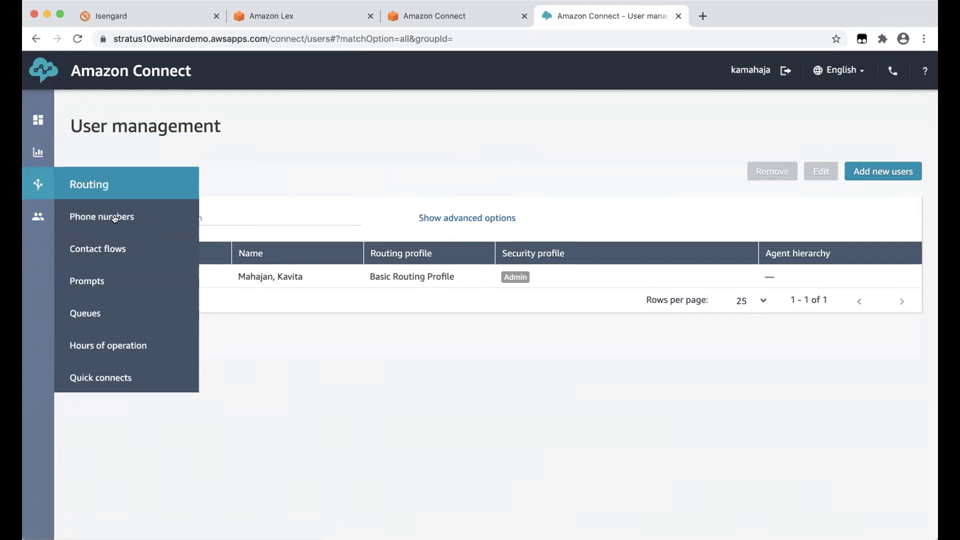
left_click(117, 250)
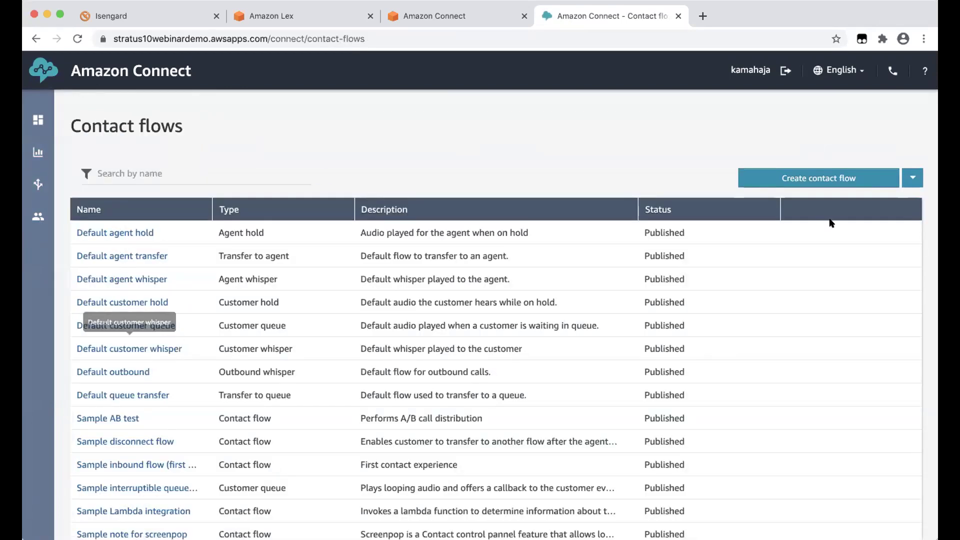
left_click(841, 181)
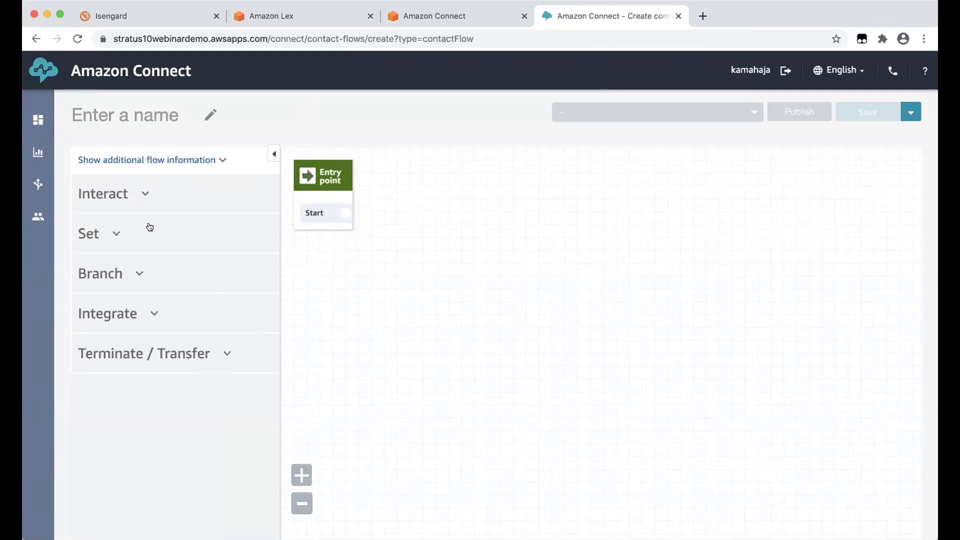
Step: Add a Set logging behavior block beside the Entry point and connect the Start output to it
left_click(143, 194)
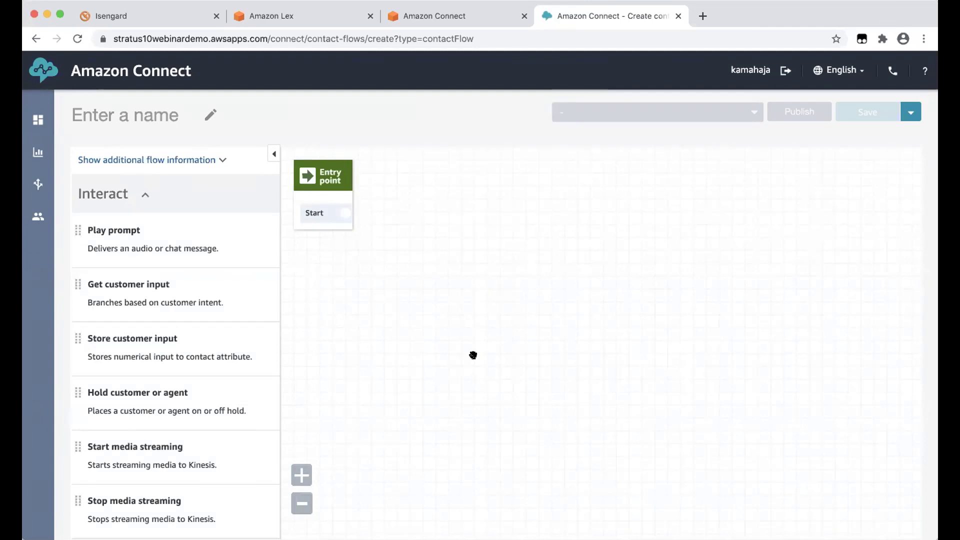
left_click(140, 197)
left_click(122, 245)
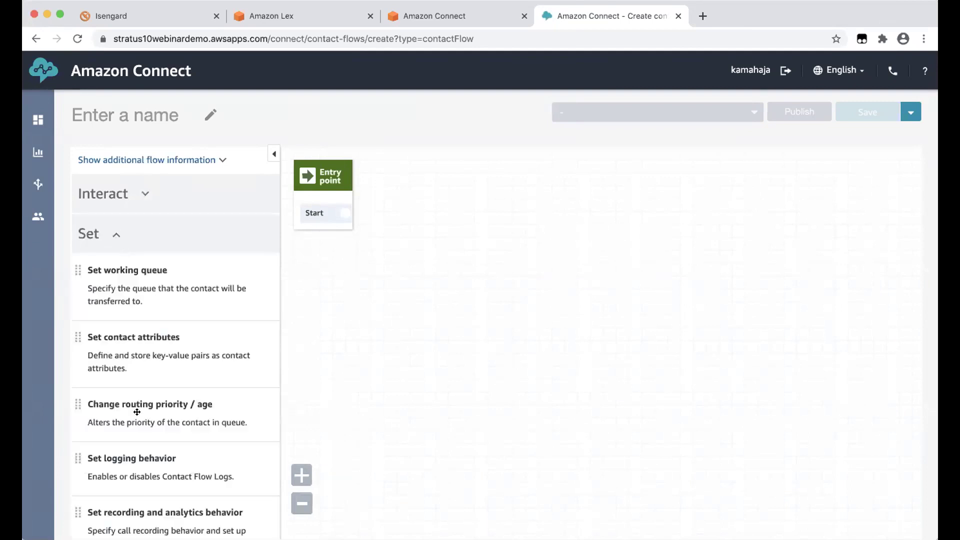
left_click_drag(161, 472, 428, 157)
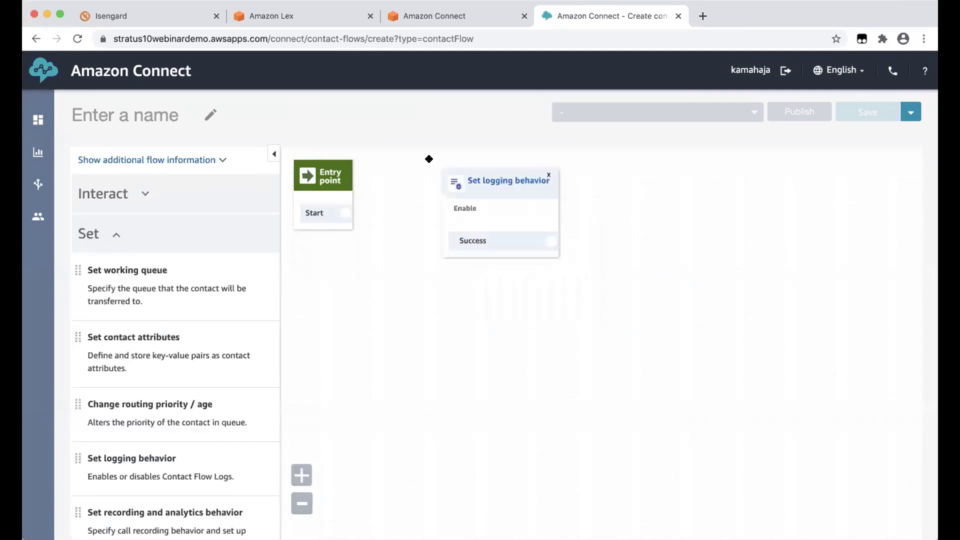
left_click_drag(345, 212, 411, 197)
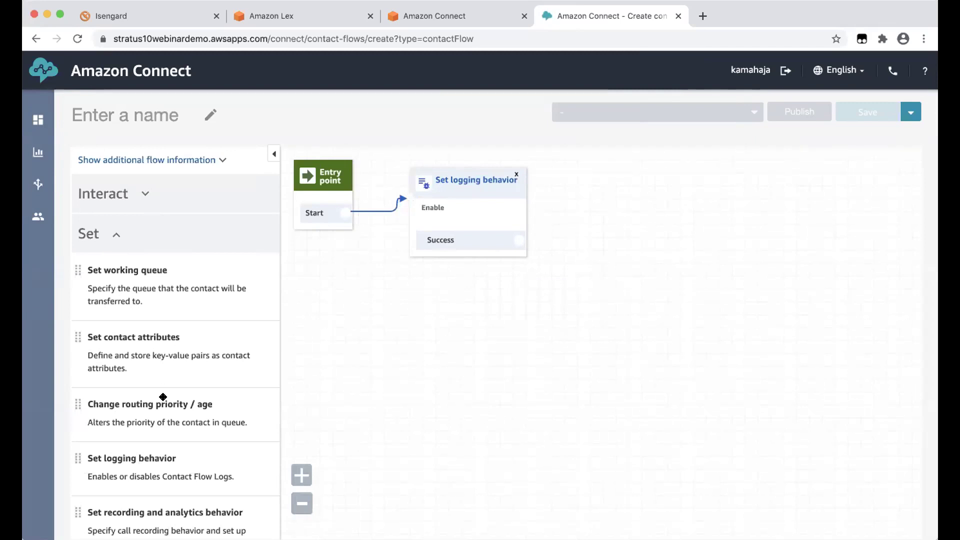
Step: Add a Set voice block beside Set logging behavior and connect the logging block's Success output to it
scroll(163, 397, "down", 5)
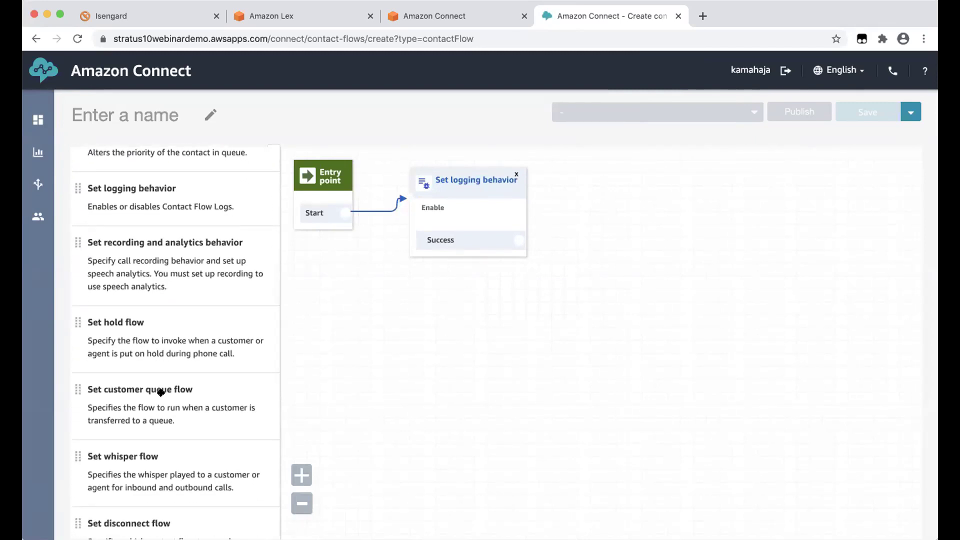
scroll(160, 393, "down", 7)
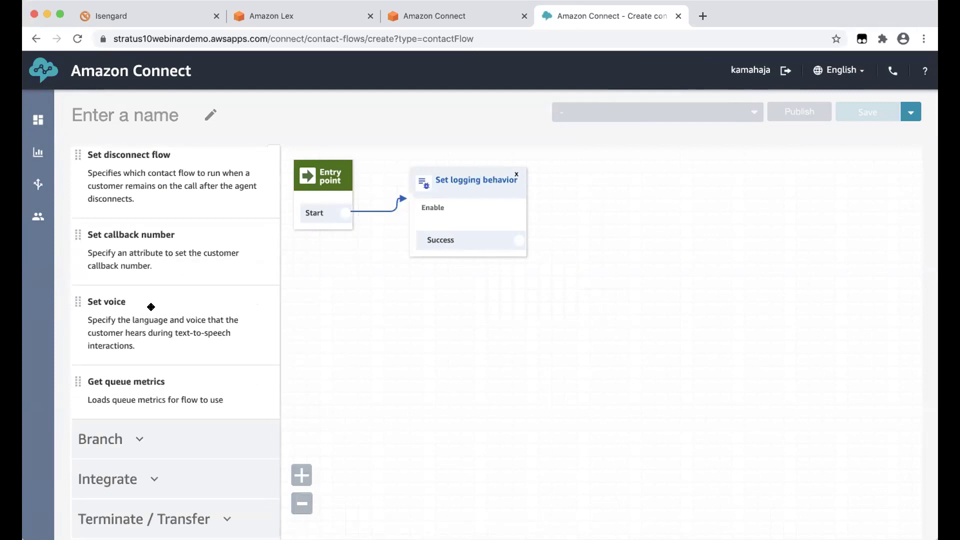
left_click_drag(151, 307, 575, 169)
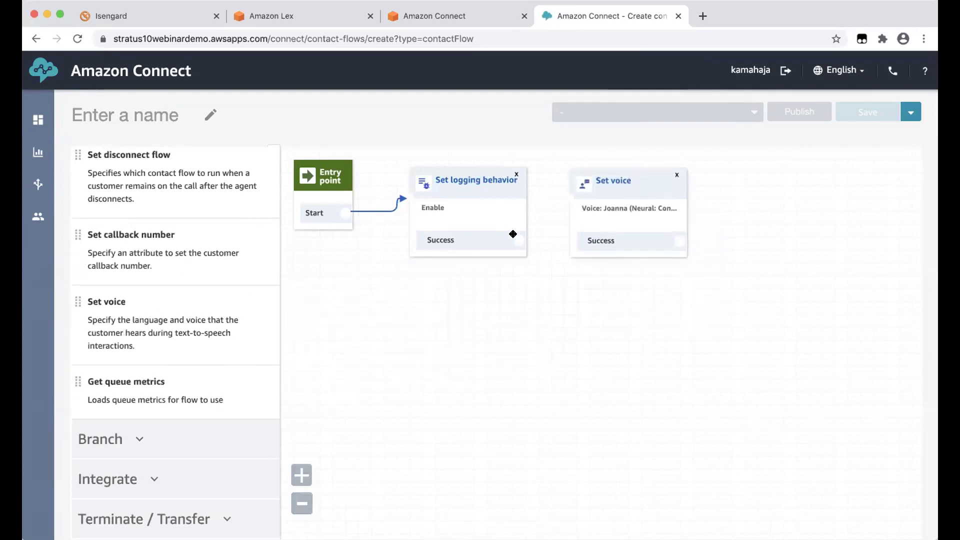
left_click_drag(515, 237, 555, 176)
Step: Set the voice in the Set voice block to Matthew and save the block
left_click(618, 186)
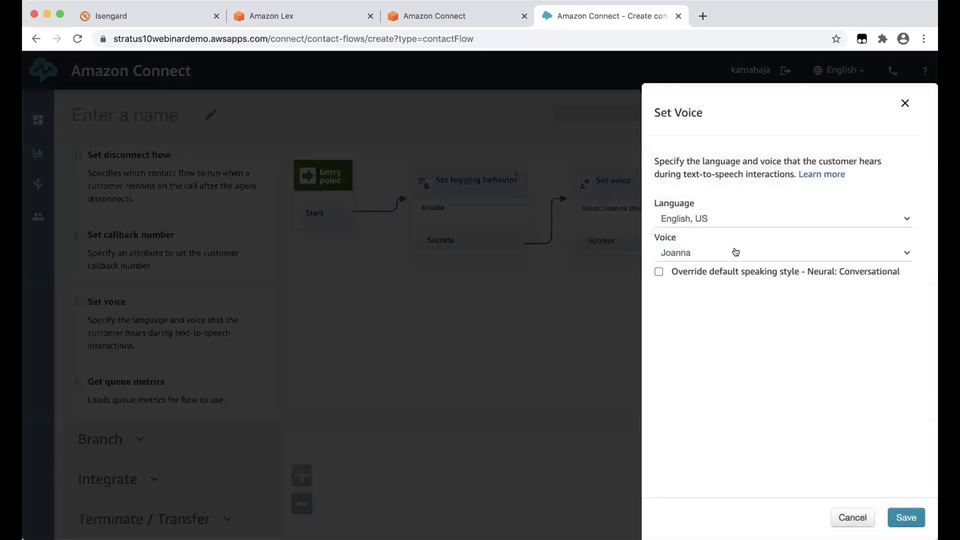
left_click(773, 248)
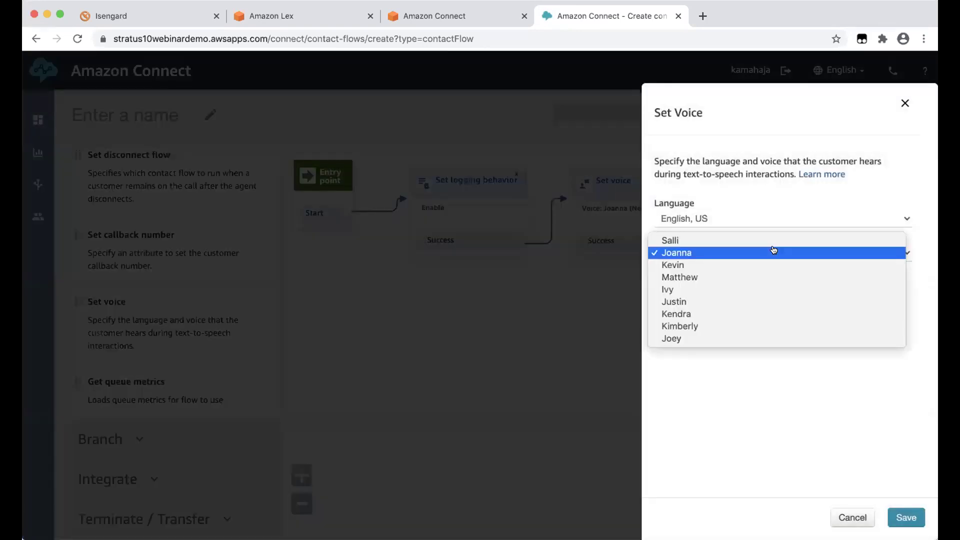
left_click(683, 276)
left_click(906, 516)
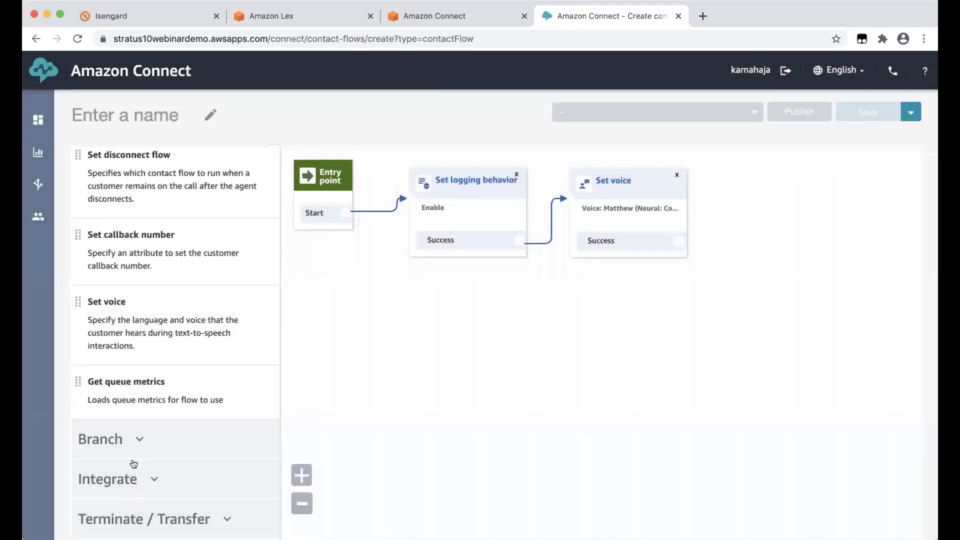
Step: Add a Play prompt block beside Set voice and connect the Set voice Success output to it
scroll(191, 242, "up", 15)
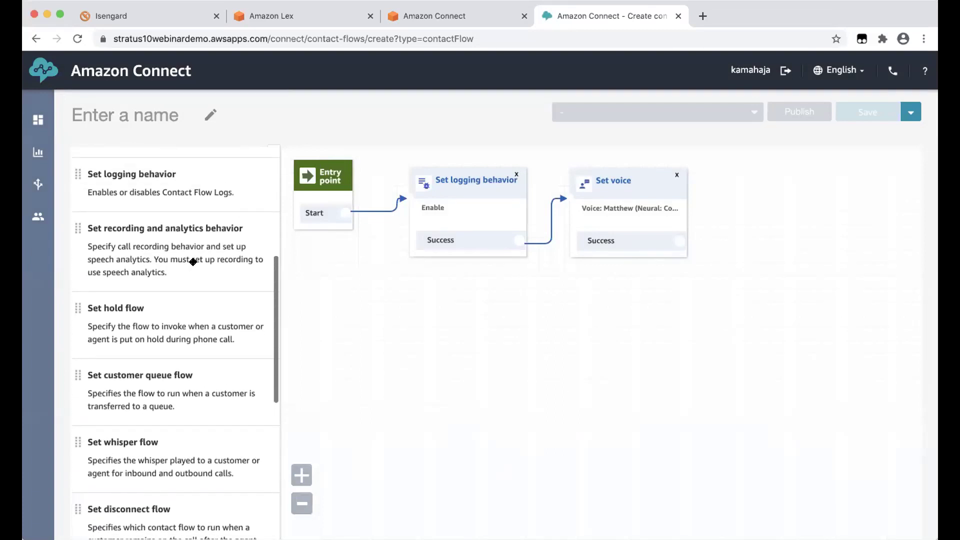
left_click(104, 244)
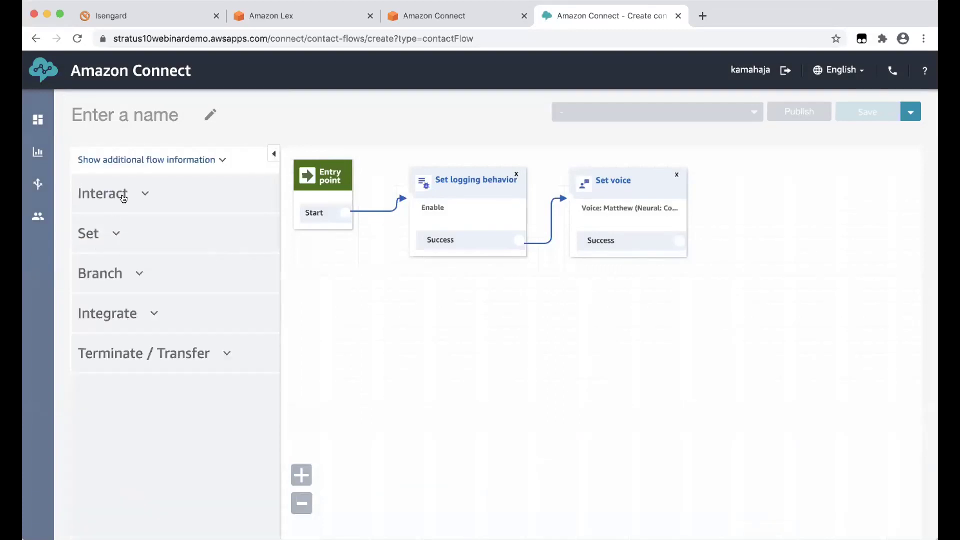
left_click(123, 197)
left_click_drag(143, 245, 731, 172)
left_click_drag(678, 236, 695, 218)
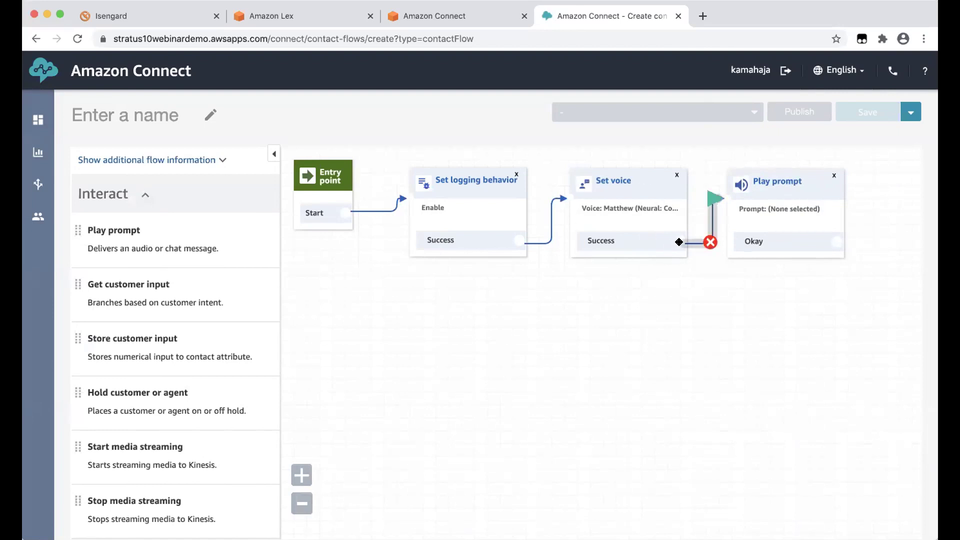
mouse_move(711, 216)
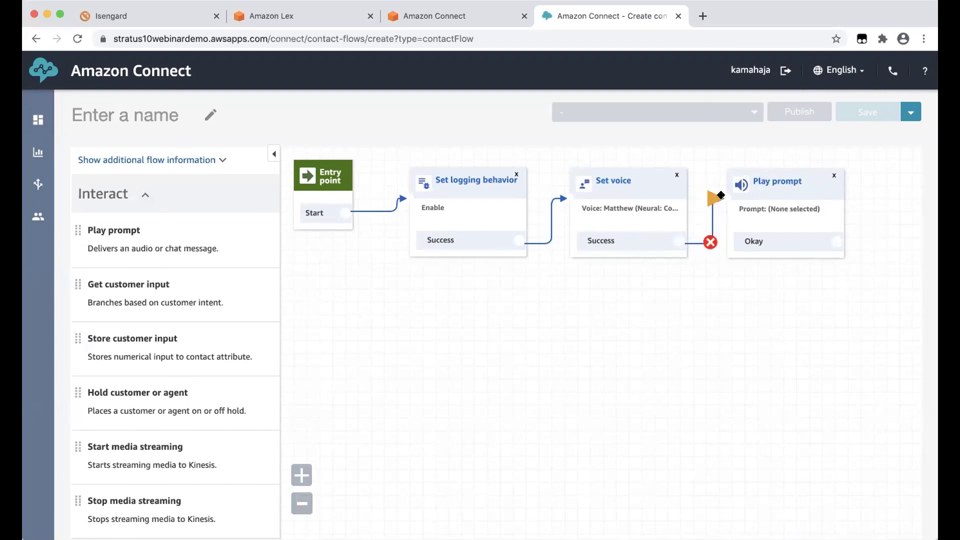
Step: Configure the Play prompt block as text-to-speech with the text "Welcome to the HelpDesk!" and save it
left_click(783, 186)
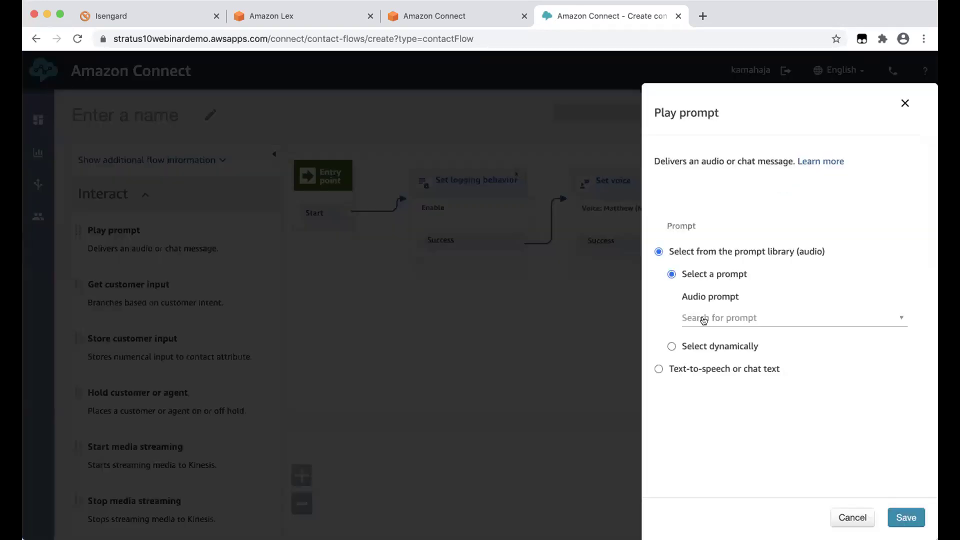
left_click(656, 370)
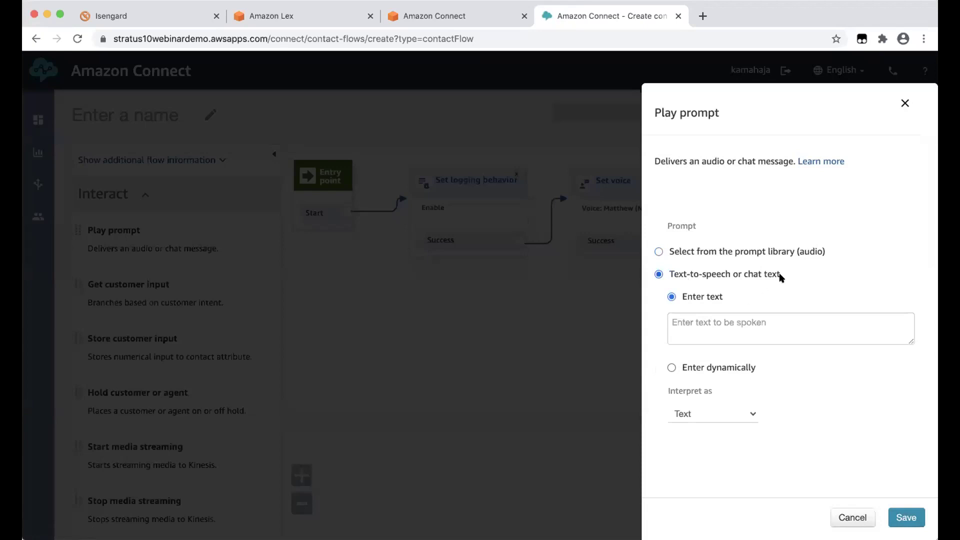
left_click(789, 324)
type("Welcome to the")
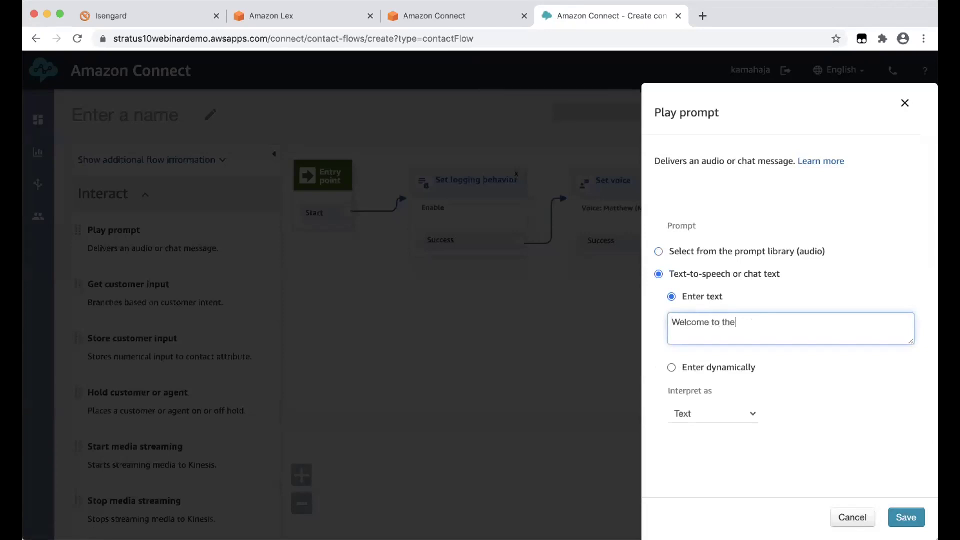
type(" HelpDesk!")
left_click(899, 517)
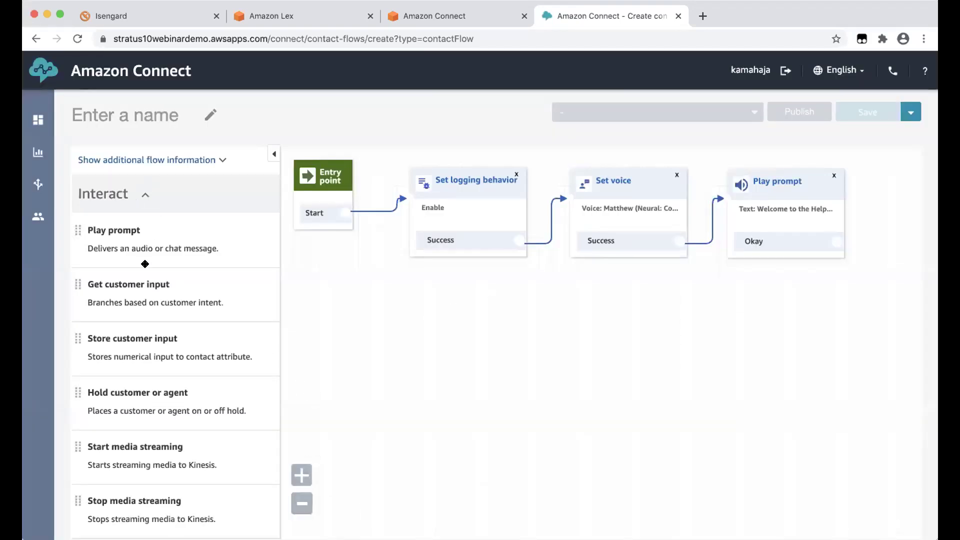
Step: Add a Get customer input block below the Entry point and give it the text-to-speech prompt "How can I help you?"
left_click_drag(143, 285, 312, 294)
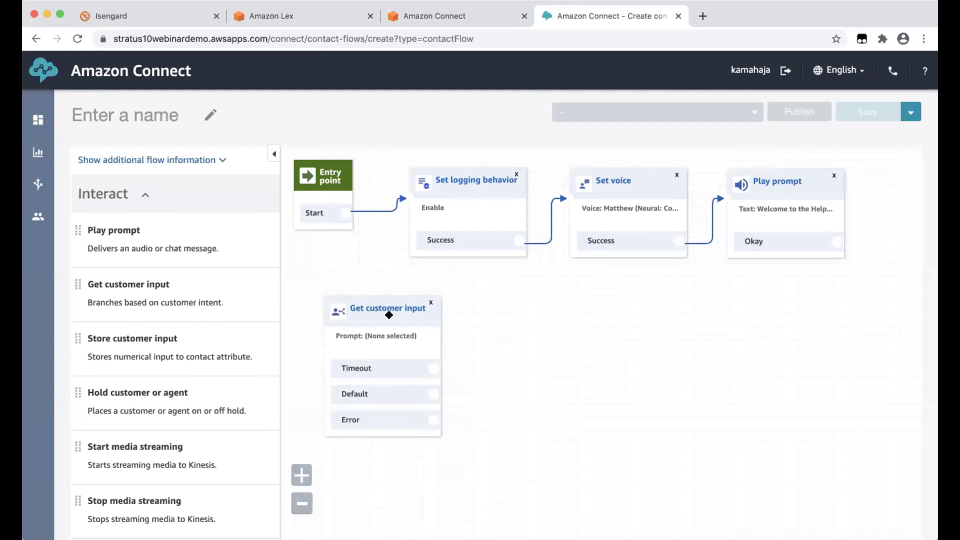
left_click(387, 314)
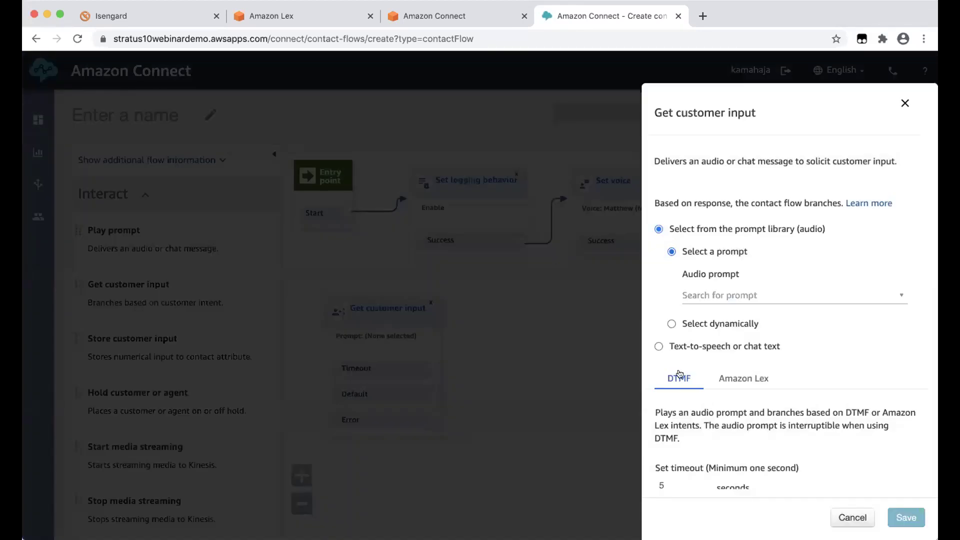
left_click(657, 347)
left_click(729, 296)
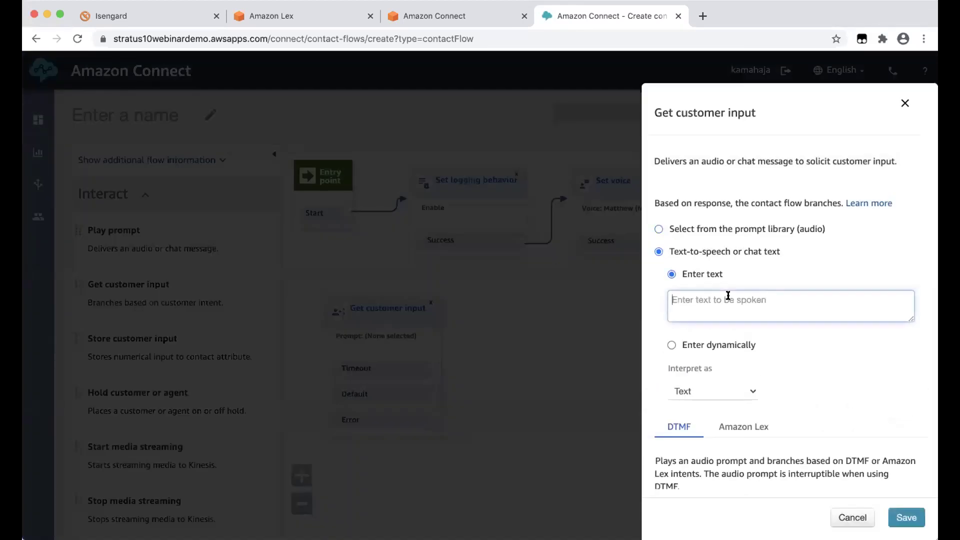
type("How can I help you?")
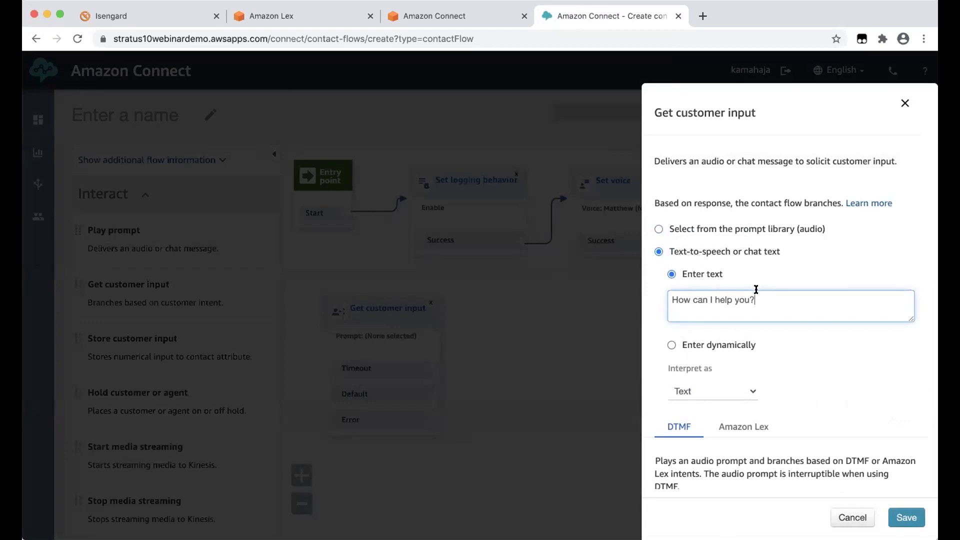
Step: Make the Get customer input block use Amazon Lex with the HelpDesk (US East: N. Virginia) bot
scroll(755, 331, "down", 3)
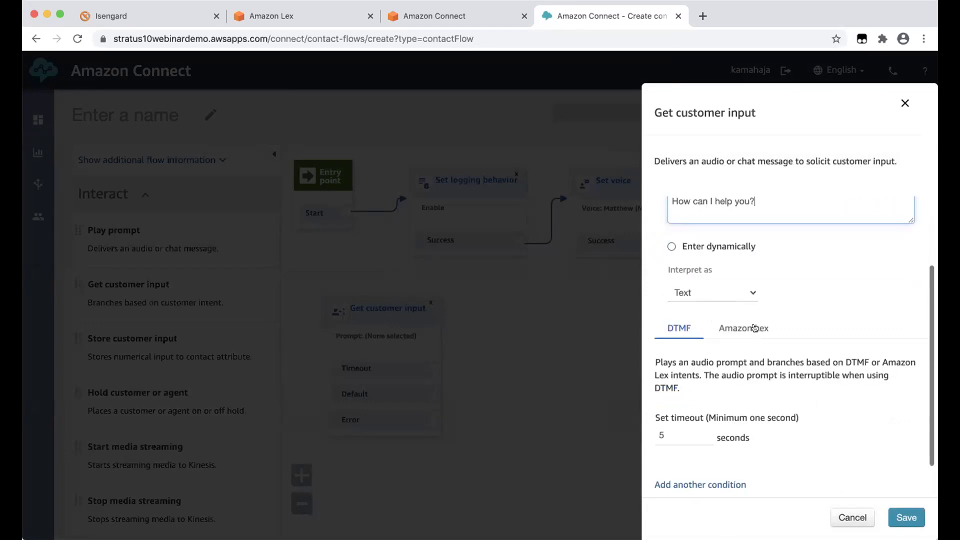
left_click(755, 328)
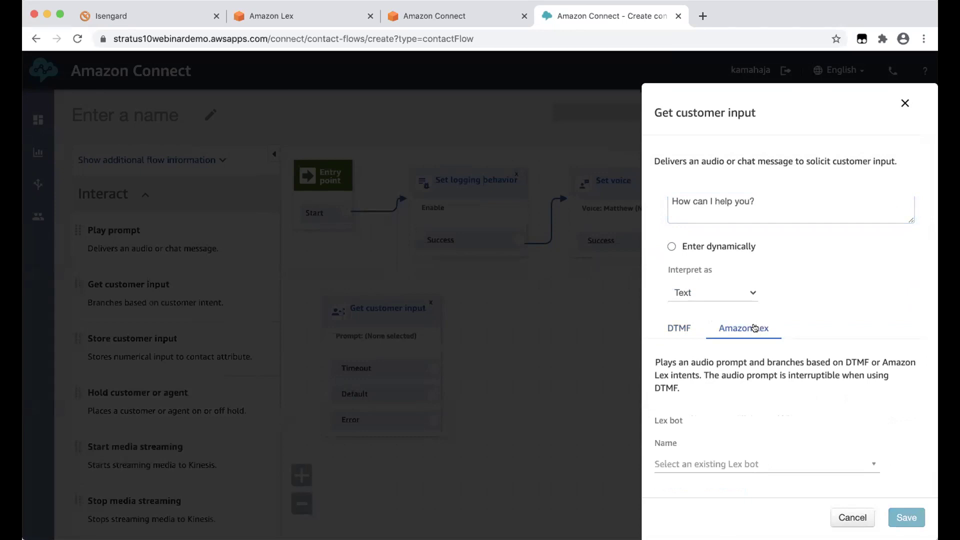
left_click(871, 467)
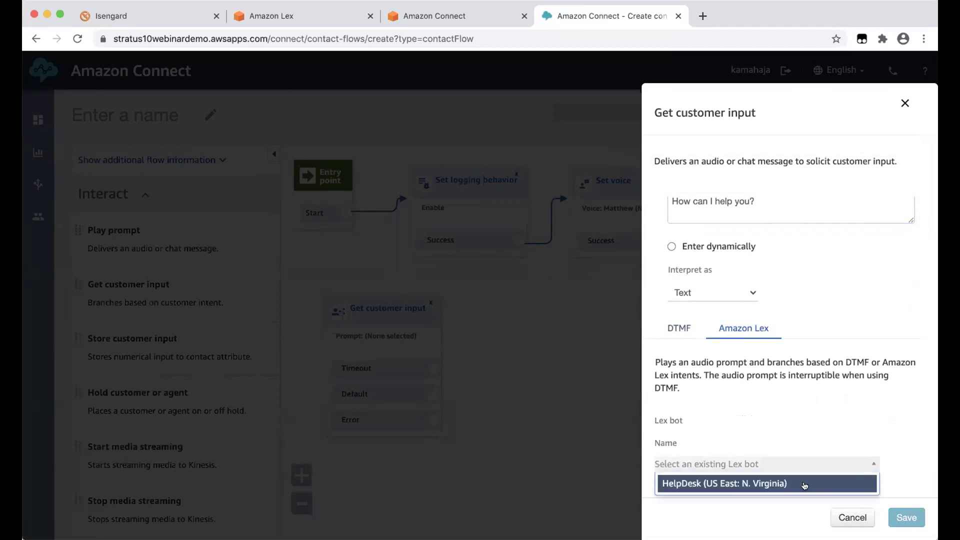
left_click(804, 484)
Step: Add an intent to the Get customer input block, using the NetworkIssues name copied from the HelpDesk bot in the Amazon Lex console
scroll(796, 408, "down", 2)
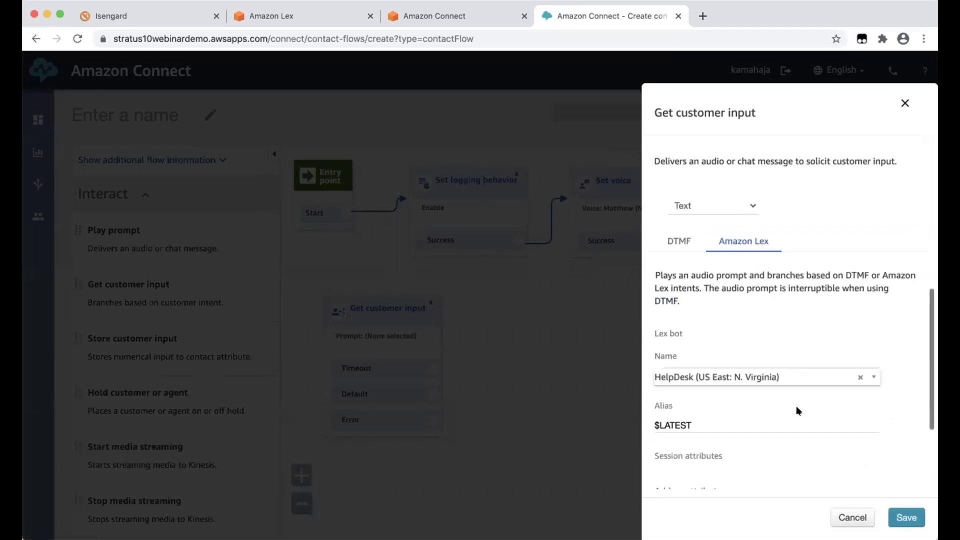
scroll(796, 411, "down", 3)
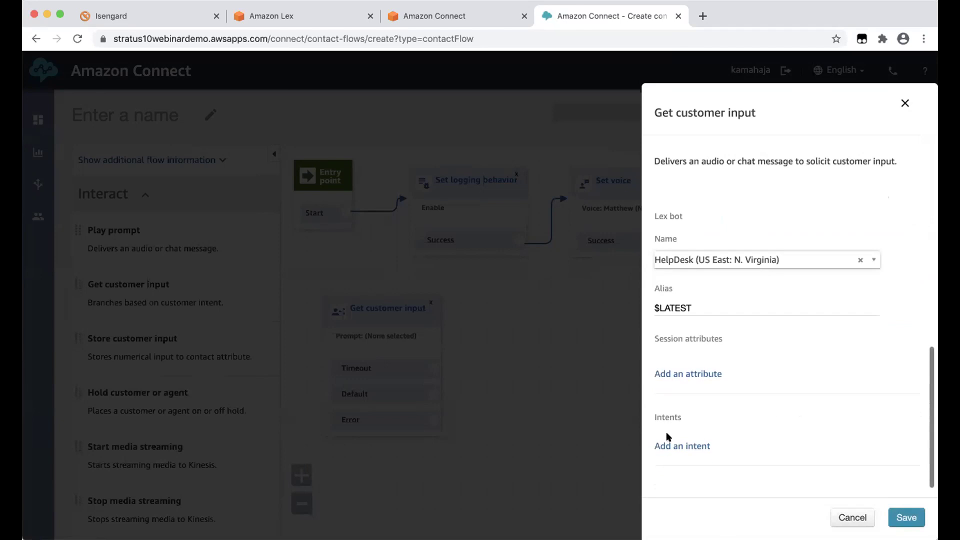
left_click(664, 447)
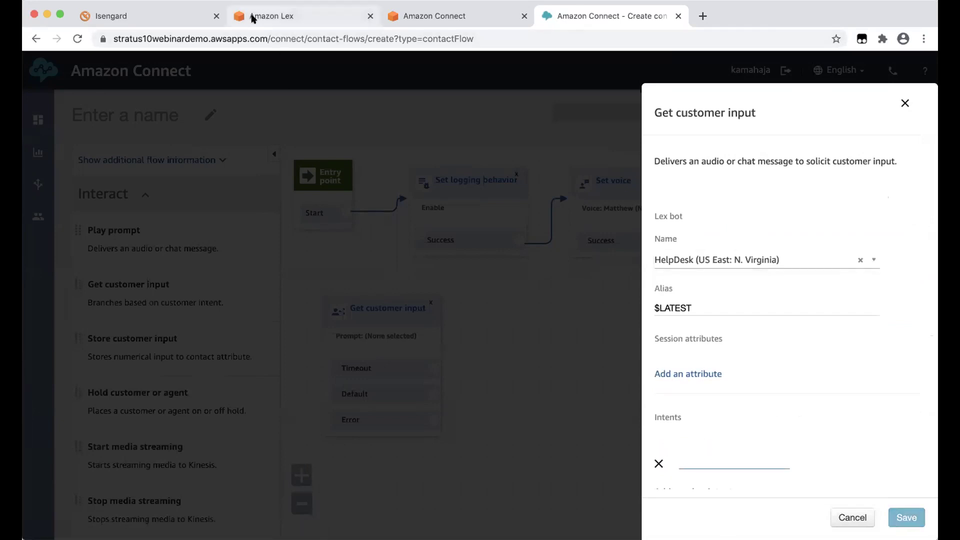
left_click(310, 16)
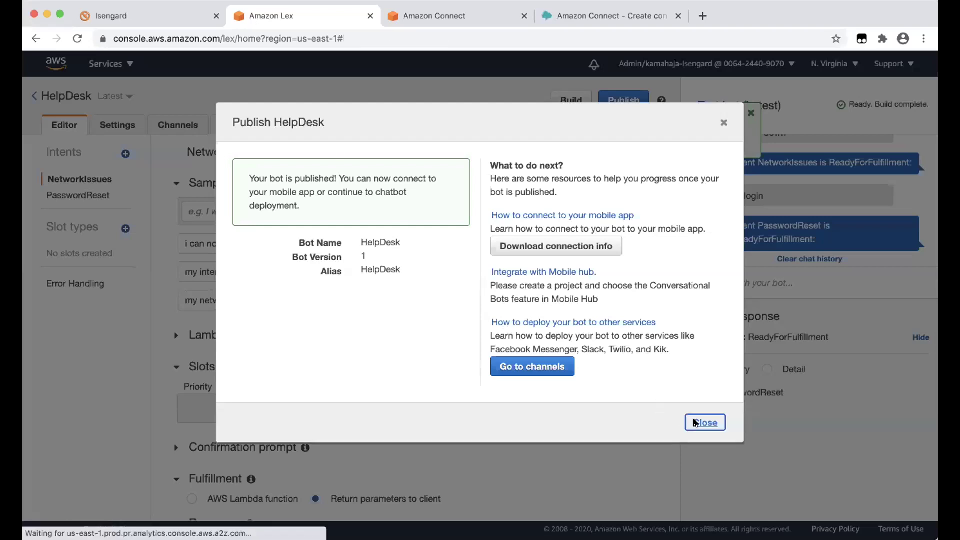
left_click(698, 423)
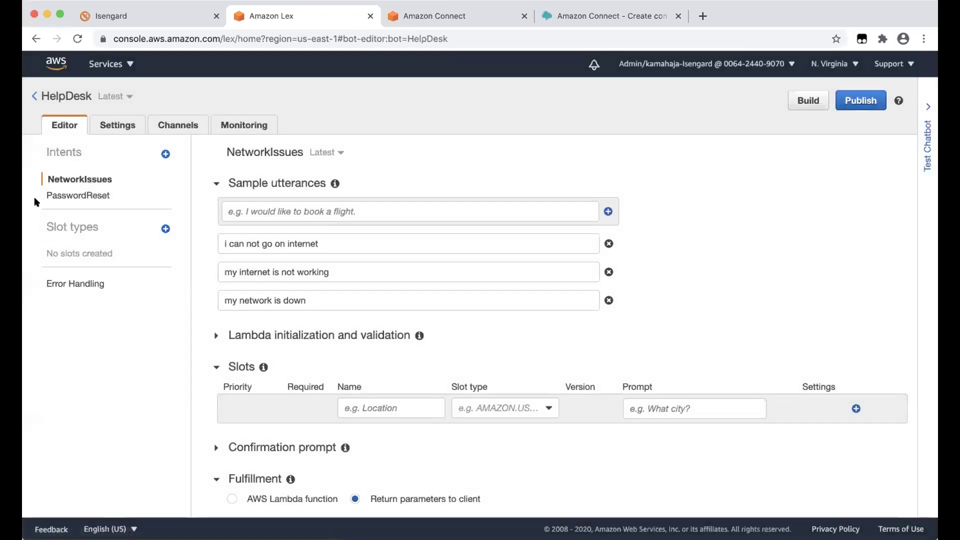
double_click(282, 151)
key("super+c")
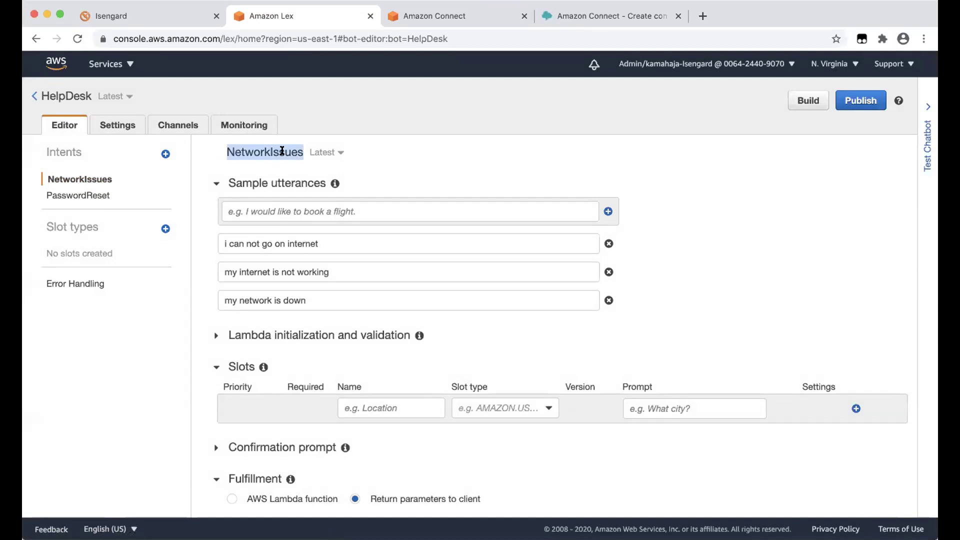
left_click(483, 16)
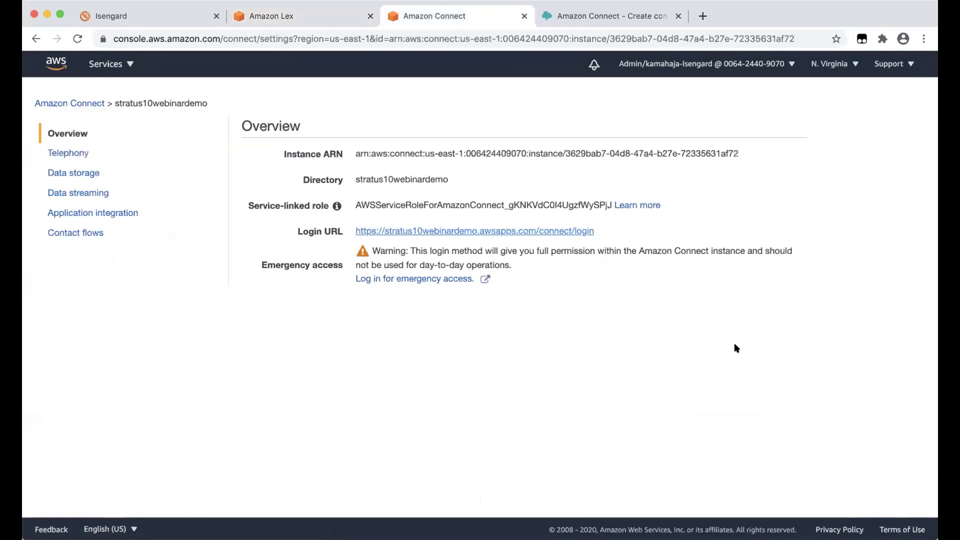
left_click(557, 17)
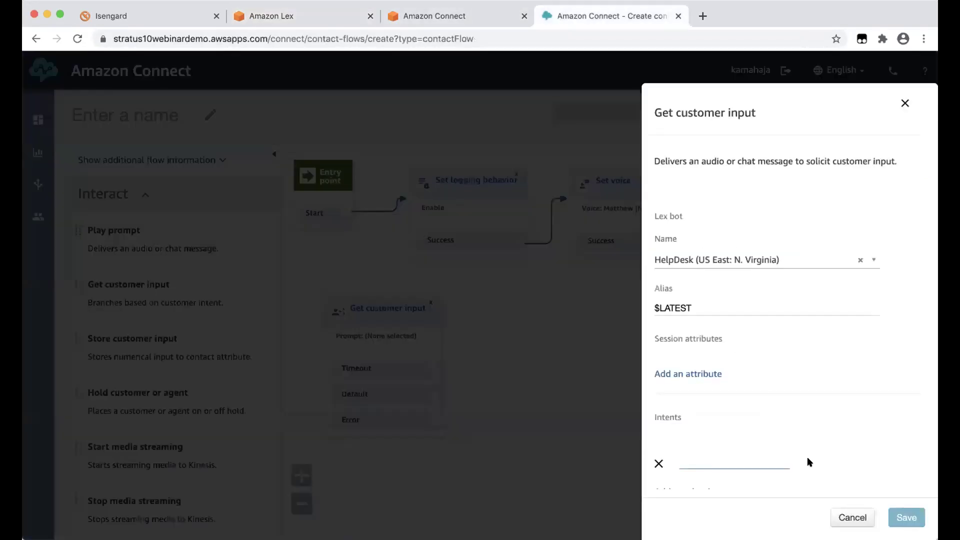
key("super+v")
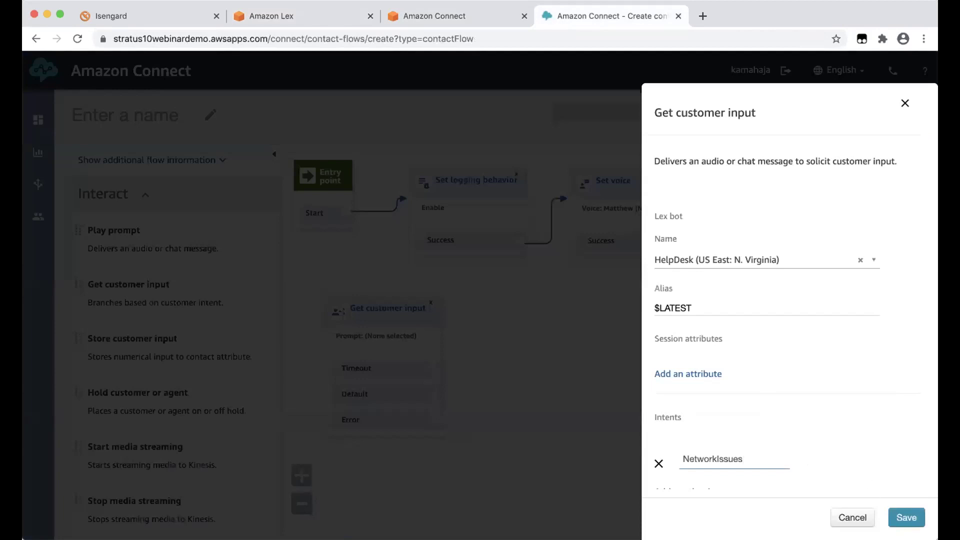
Step: Add a second intent to the Get customer input block, using the PasswordReset name copied from the Amazon Lex console
scroll(834, 453, "down", 2)
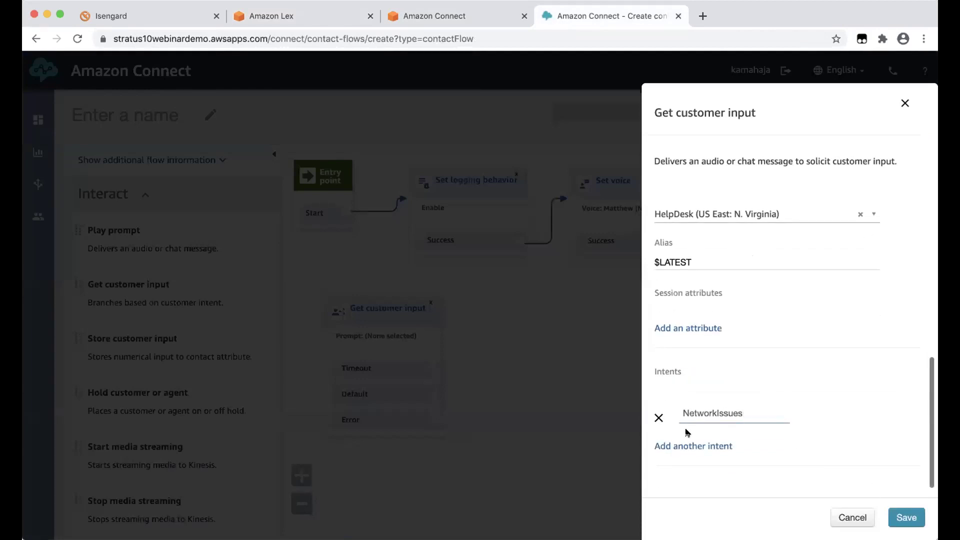
left_click(687, 445)
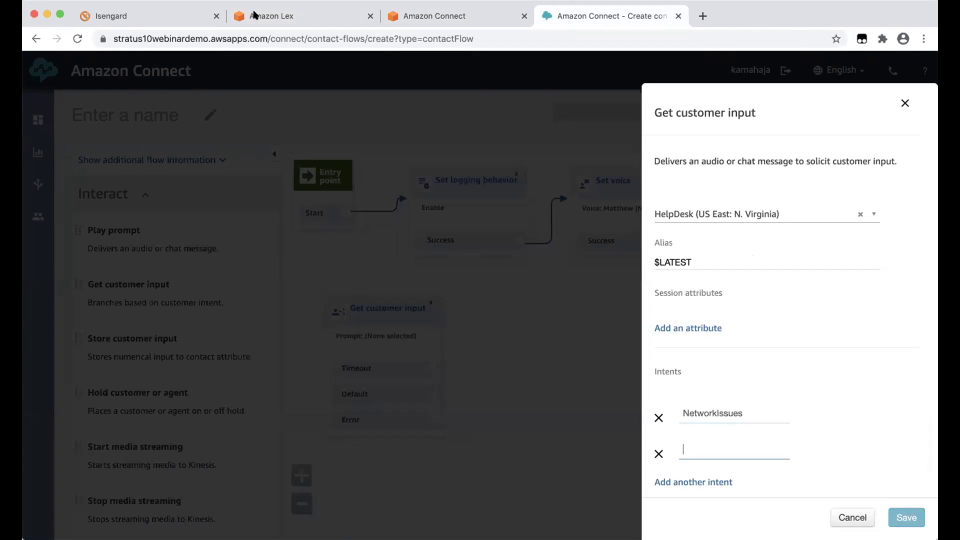
left_click(256, 16)
left_click(78, 195)
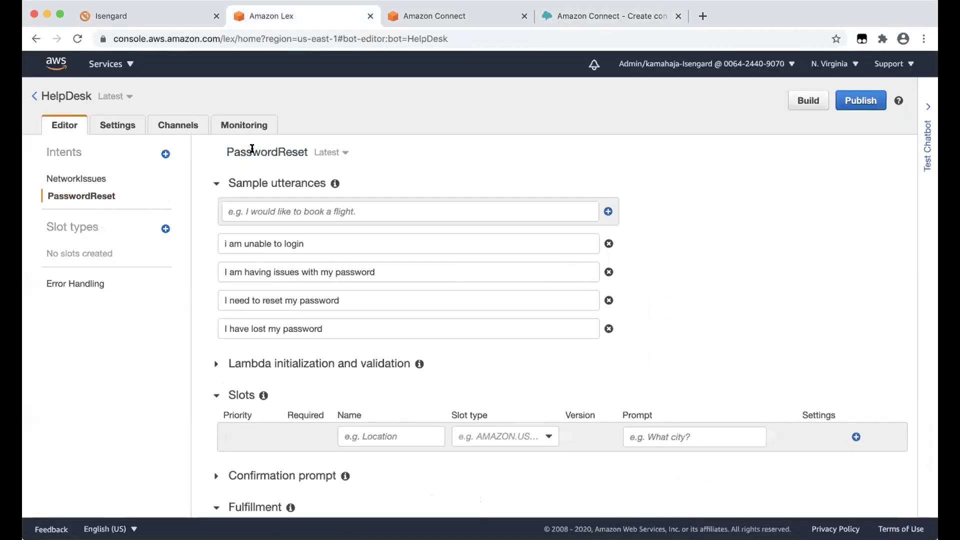
double_click(252, 151)
key("super+c")
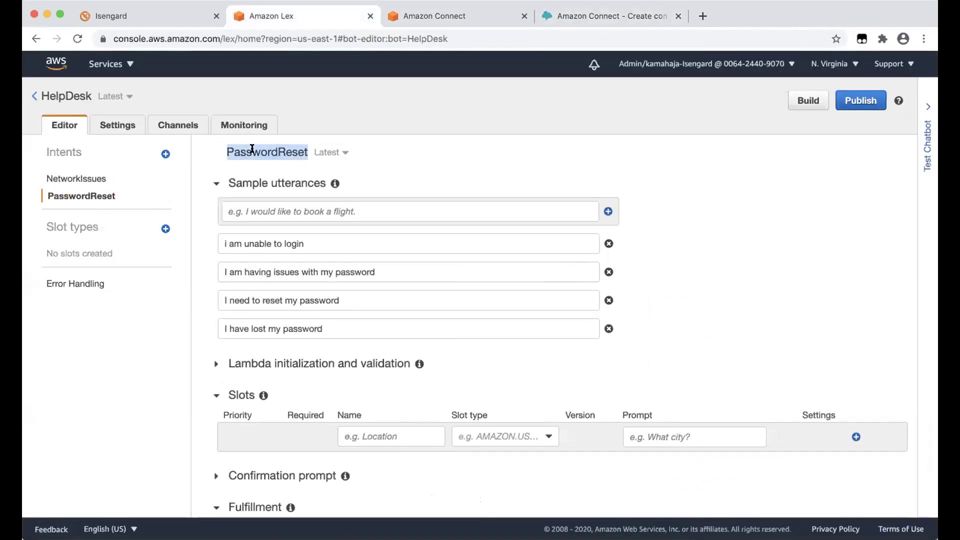
left_click(554, 16)
key("super+v")
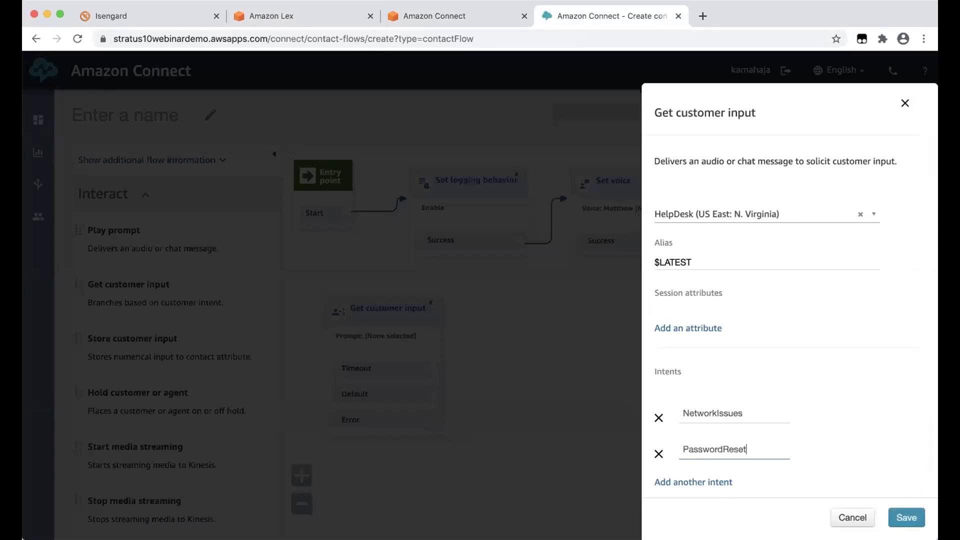
Step: Save the Get customer input settings and connect the welcome Play prompt's Okay branch to that block
left_click(906, 516)
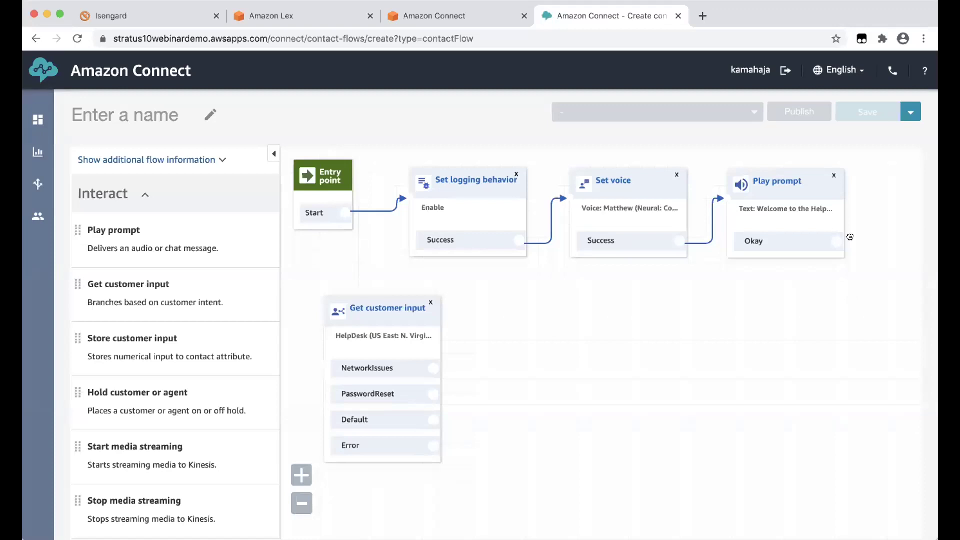
left_click_drag(838, 238, 313, 313)
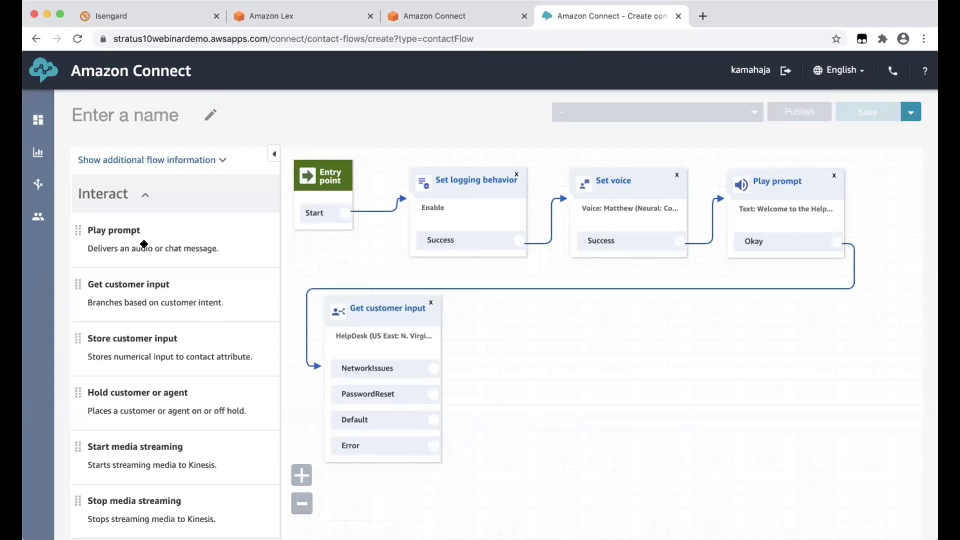
Step: Add three Play prompt blocks stacked vertically beside the Get customer input block
left_click_drag(144, 244, 472, 305)
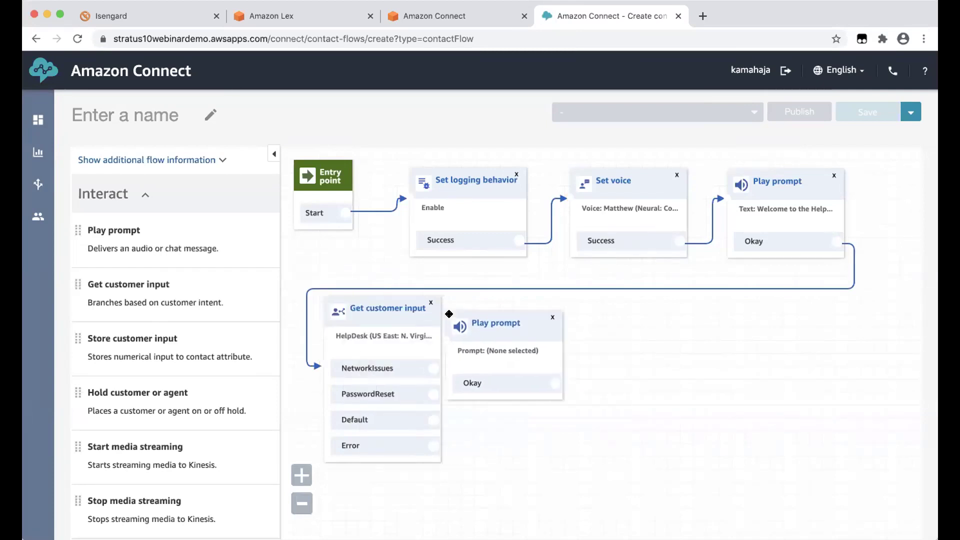
left_click_drag(159, 247, 467, 407)
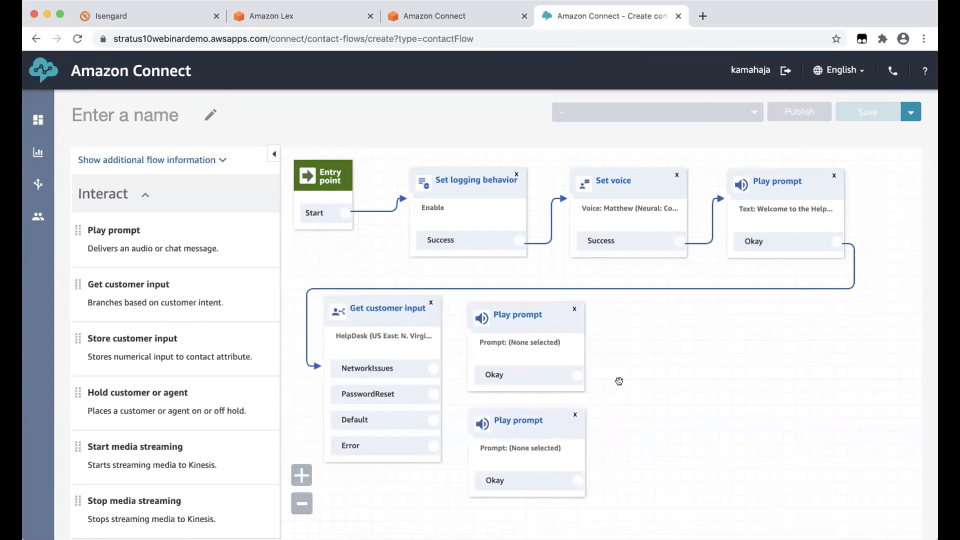
scroll(619, 382, "down", 5)
left_click_drag(150, 237, 473, 310)
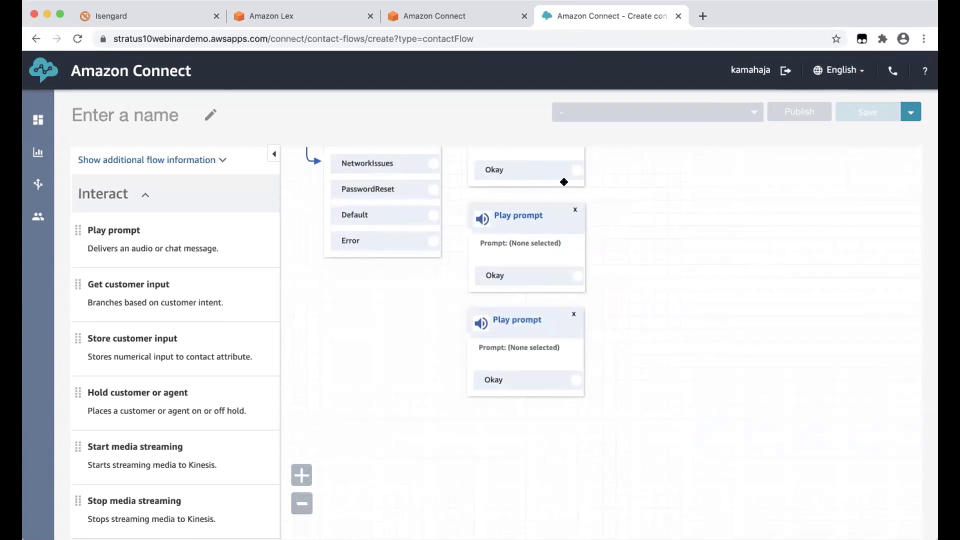
scroll(701, 257, "up", 3)
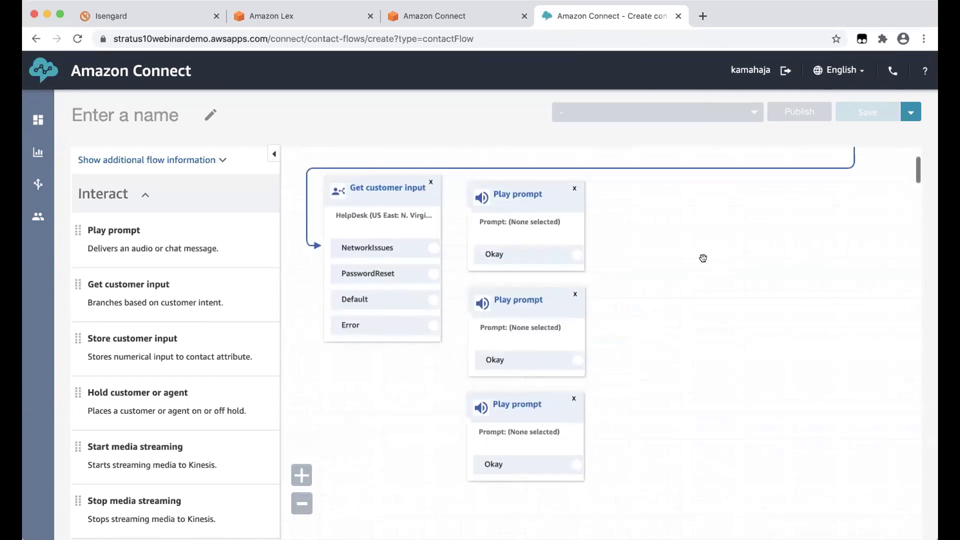
Step: Give the first new Play prompt the text-to-speech message "Let me connect you to an agent you can help you with your network issues."
left_click(525, 194)
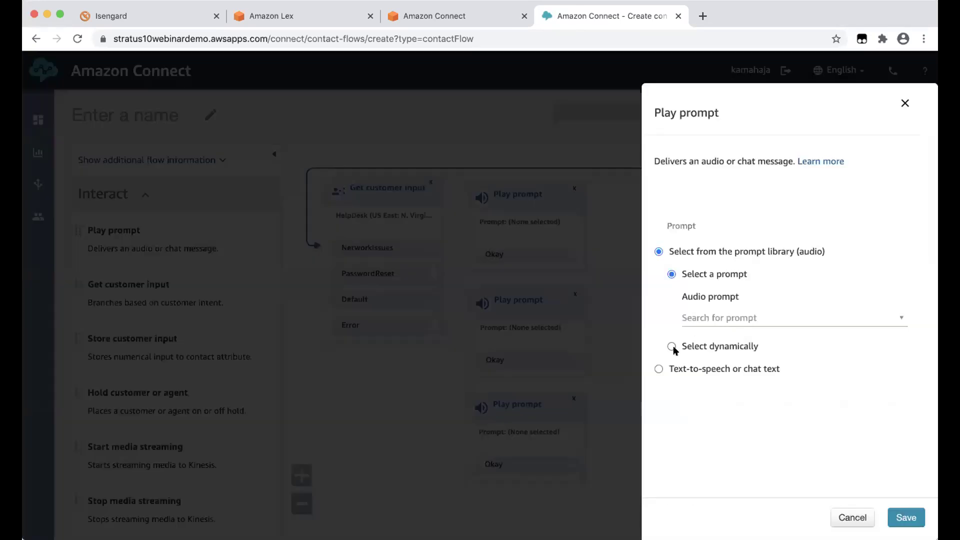
left_click(658, 370)
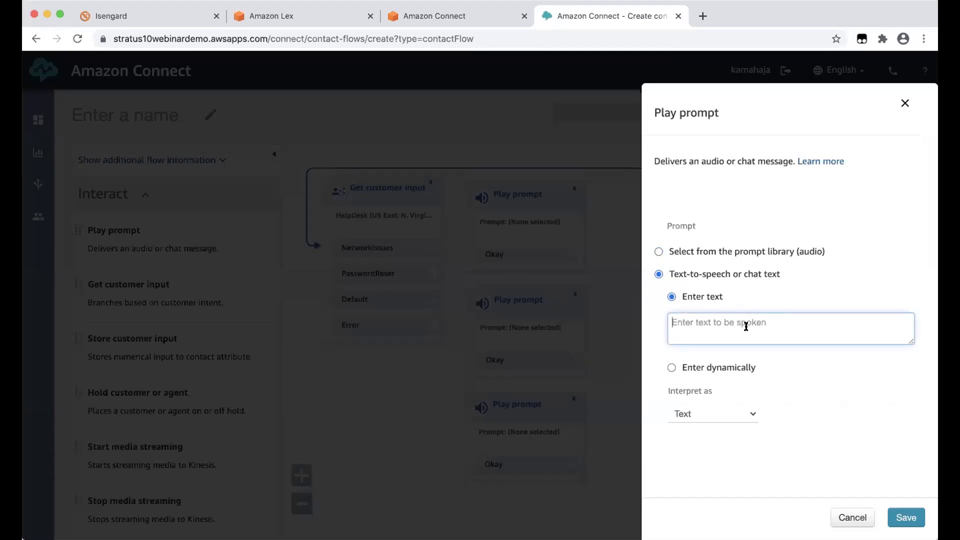
type("Let me connect you to an agent you can help you")
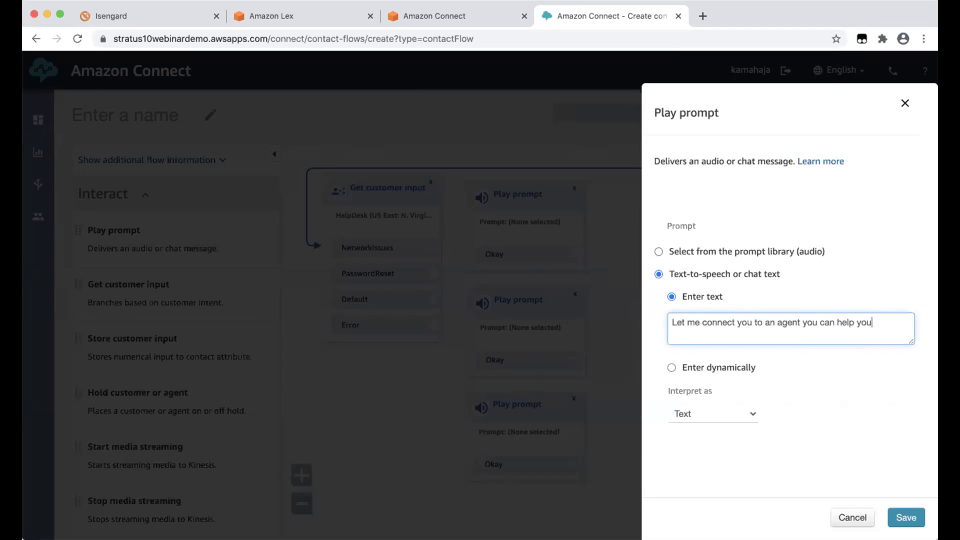
type(" with your network issues.")
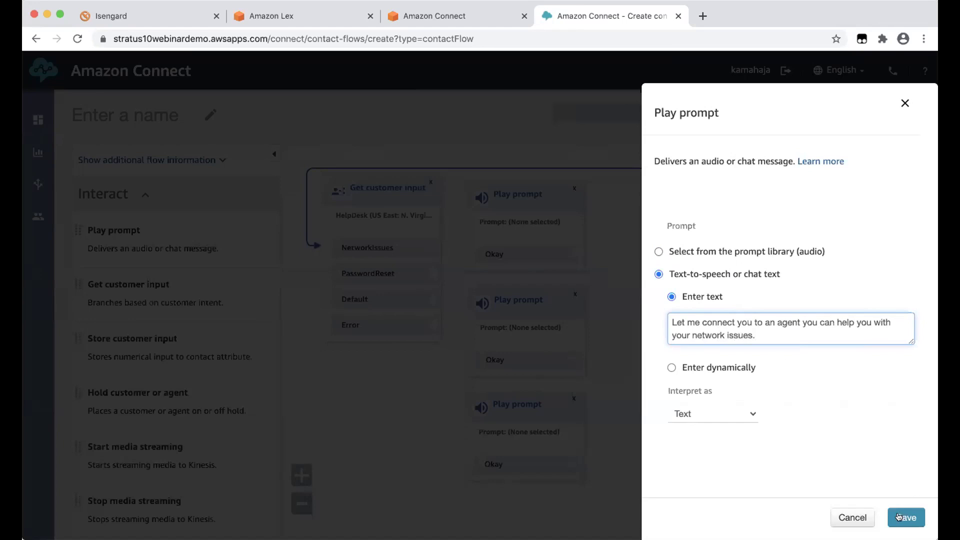
left_click(899, 517)
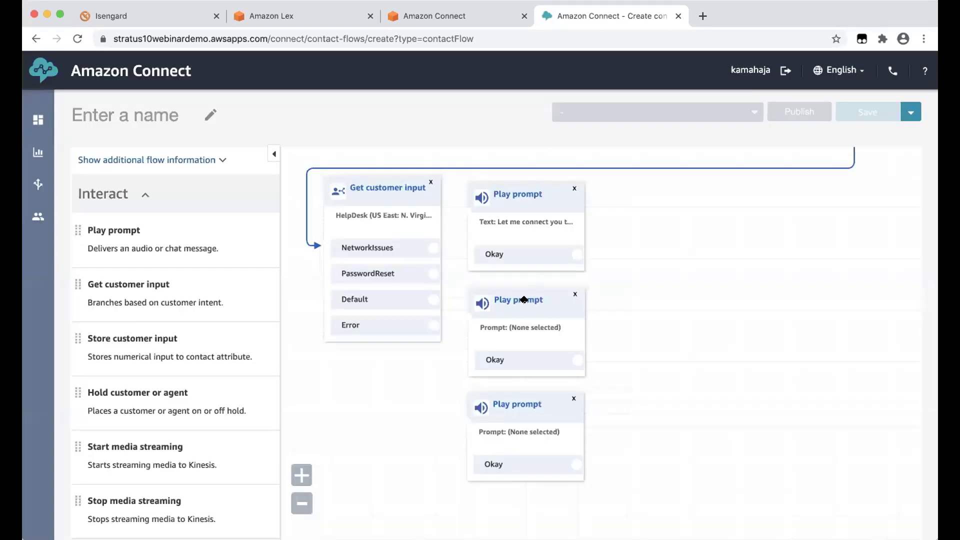
Step: Give the second new Play prompt the text-to-speech message "Let me connect you to an agent who can help you with your password reset."
left_click(525, 304)
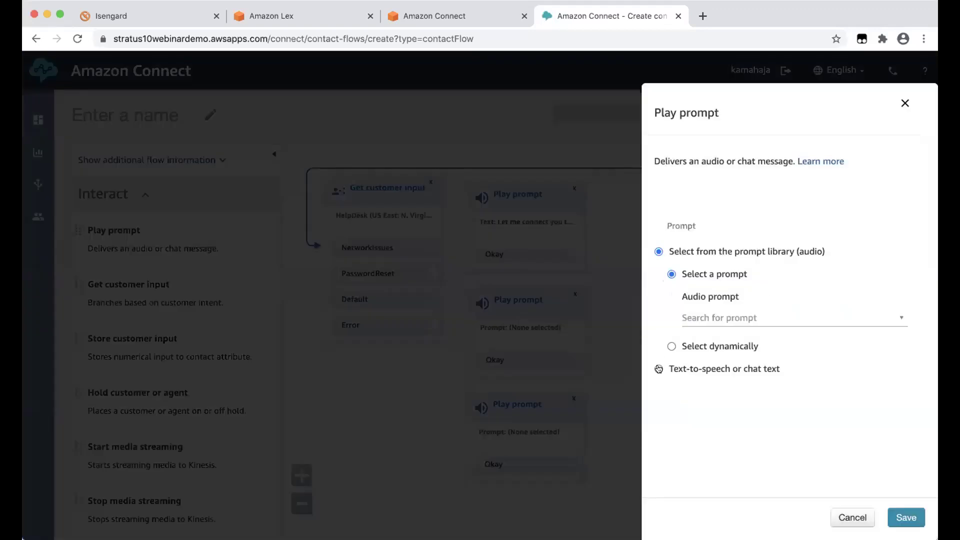
left_click(659, 368)
left_click(716, 326)
type("Let me connect you to an ahent who can")
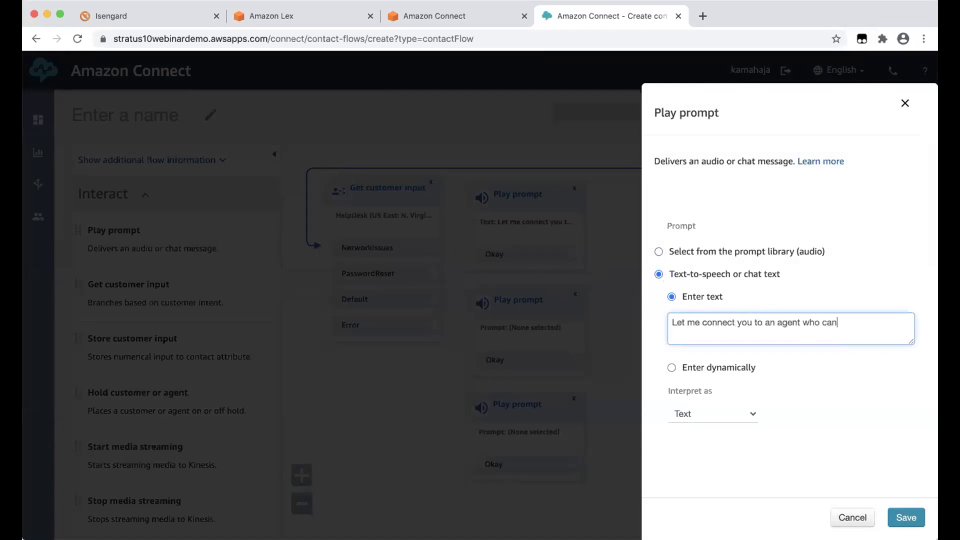
type(" help you with your password reset.")
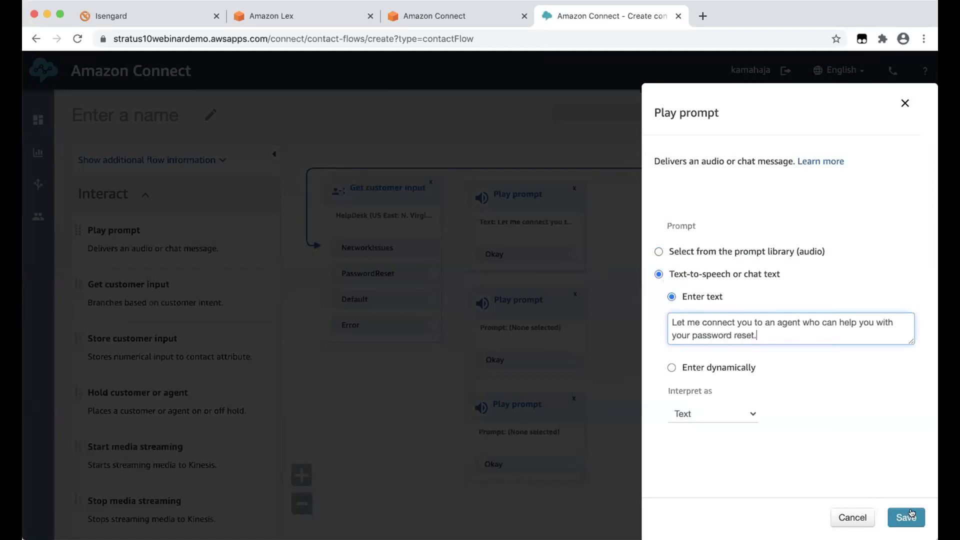
left_click(906, 517)
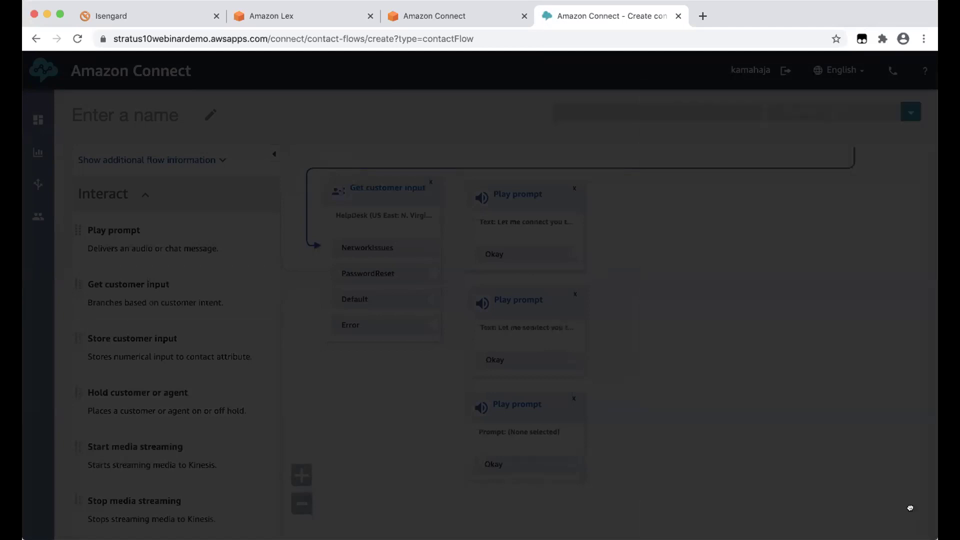
Step: Give the third new Play prompt the text-to-speech message "Ok, let me connect you with someone who can help."
left_click(532, 404)
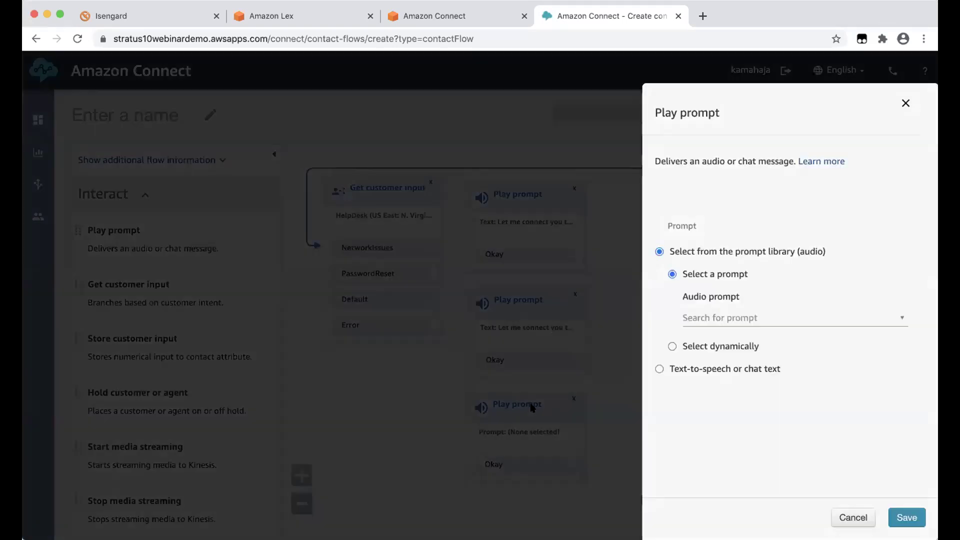
left_click(659, 368)
left_click(699, 326)
type("Ok, let me connect you with someonewho can help.")
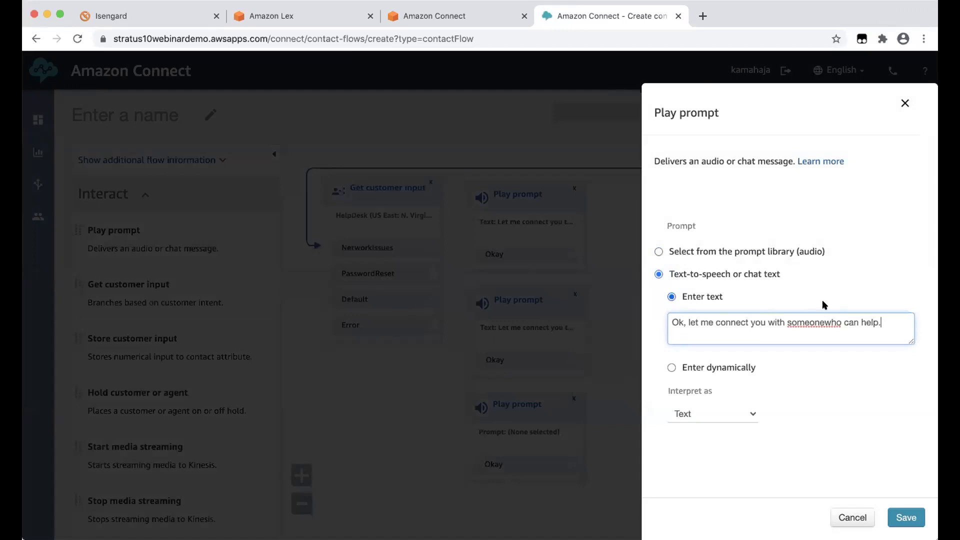
left_click(823, 322)
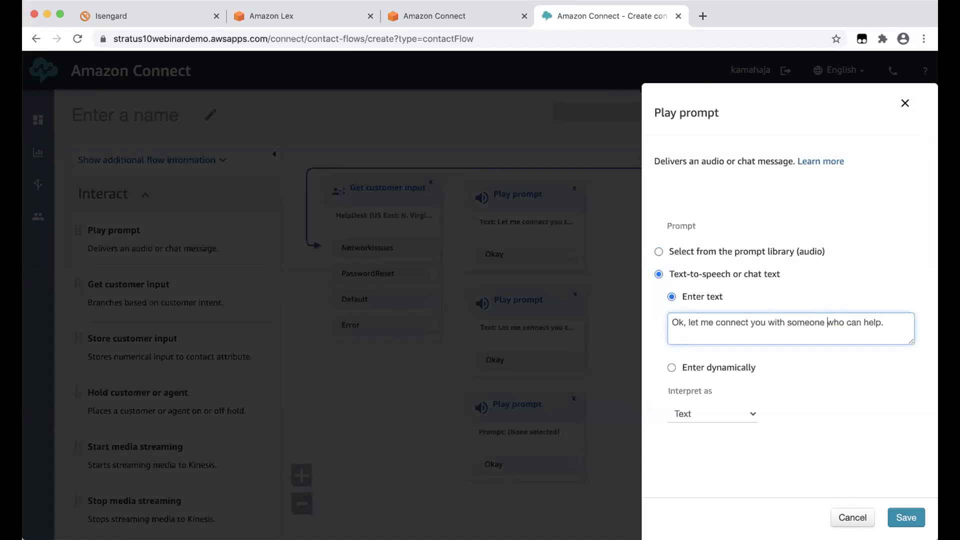
left_click(907, 518)
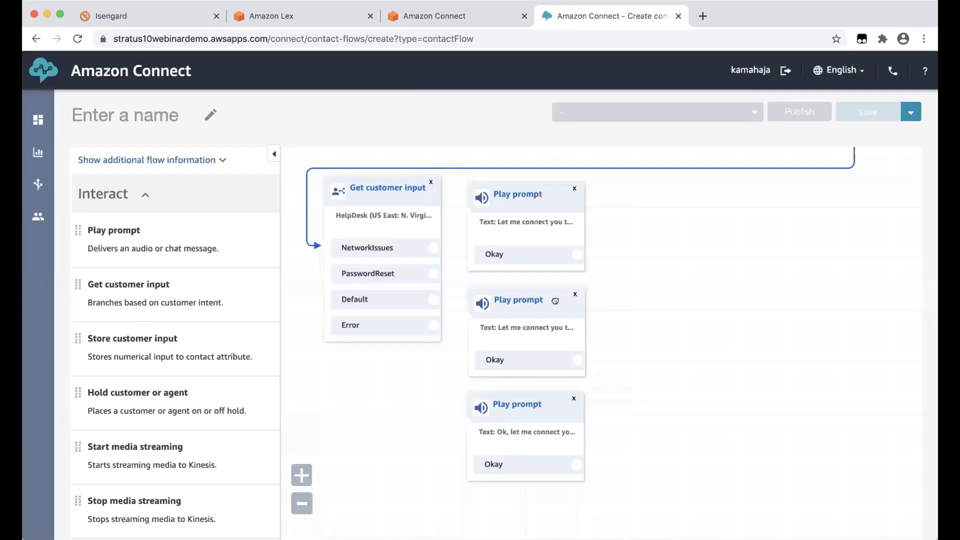
Step: Connect NetworkIssues to the network issues prompt and Default and Error to the general prompt, moving the password reset prompt away from the Get customer input block
left_click_drag(433, 247, 472, 197)
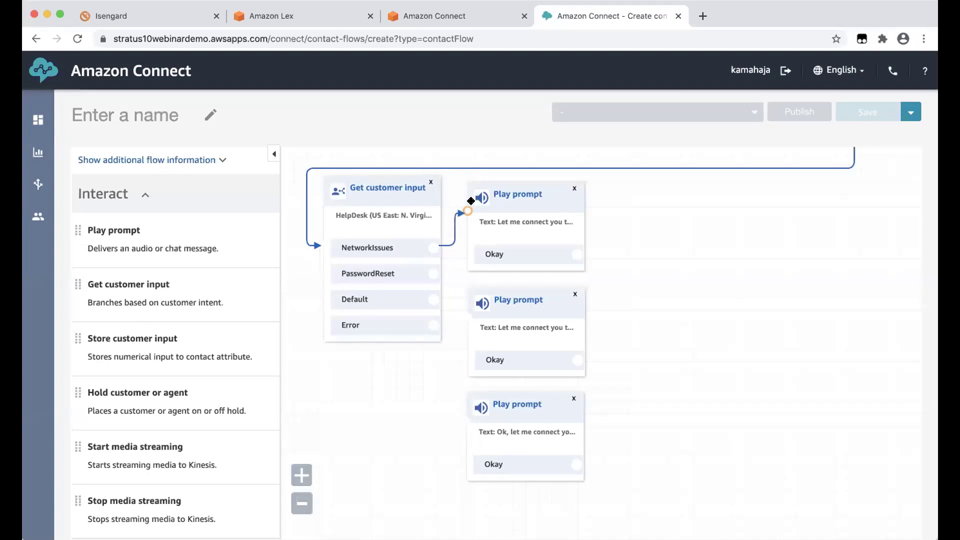
mouse_move(433, 248)
left_mouse_down()
mouse_move(433, 275)
mouse_move(429, 266)
left_mouse_up()
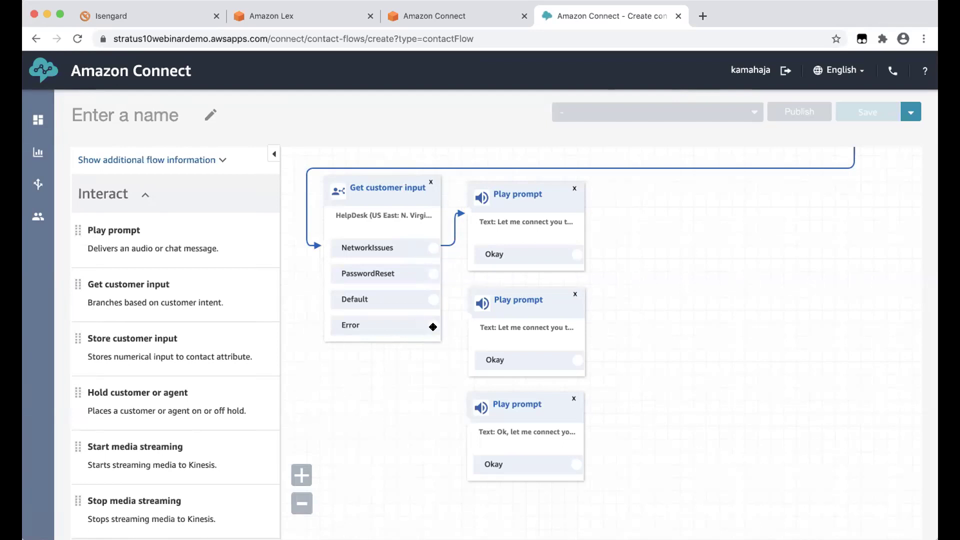
left_click_drag(432, 326, 467, 416)
left_click_drag(432, 299, 467, 416)
left_click_drag(515, 299, 559, 283)
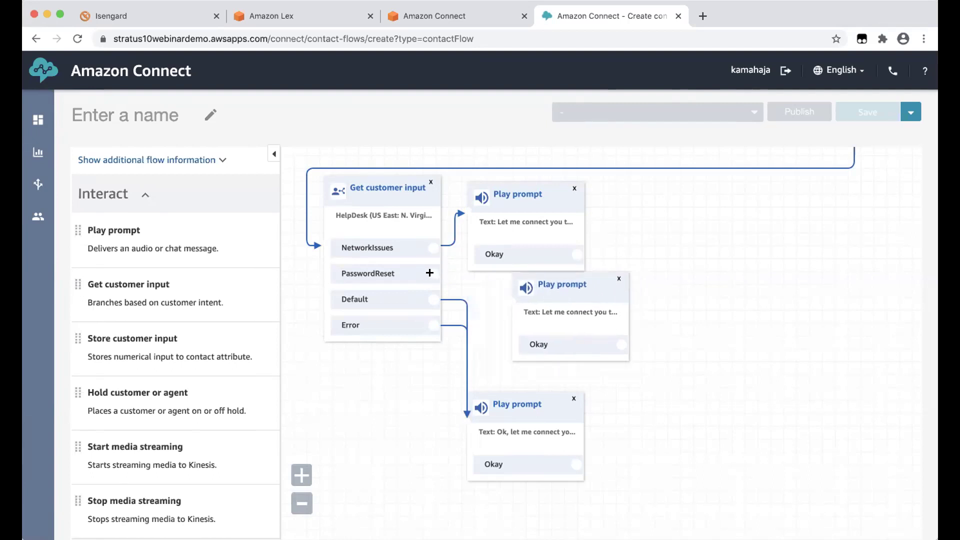
Step: Name the contact flow HelpDesk and save it
scroll(436, 266, "up", 2)
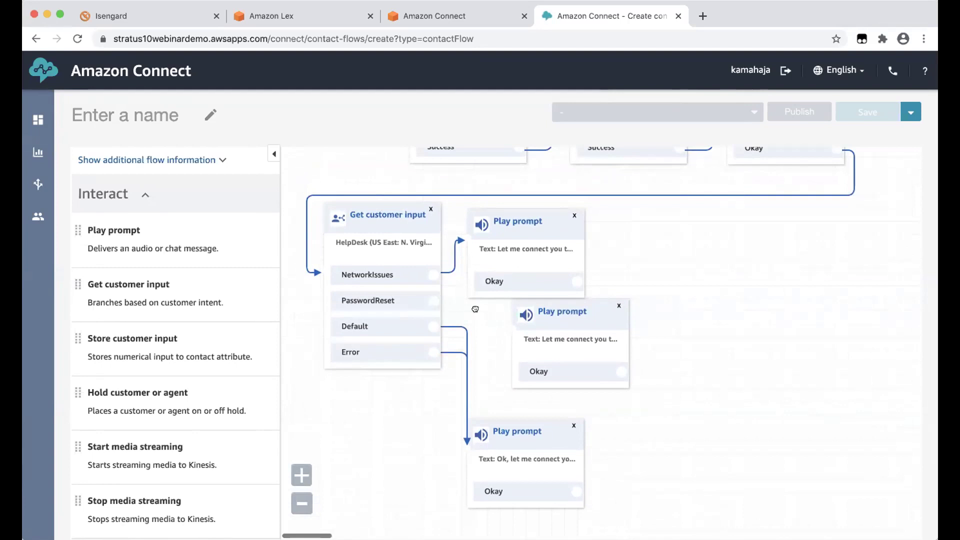
mouse_move(681, 145)
scroll(830, 226, "up", 5)
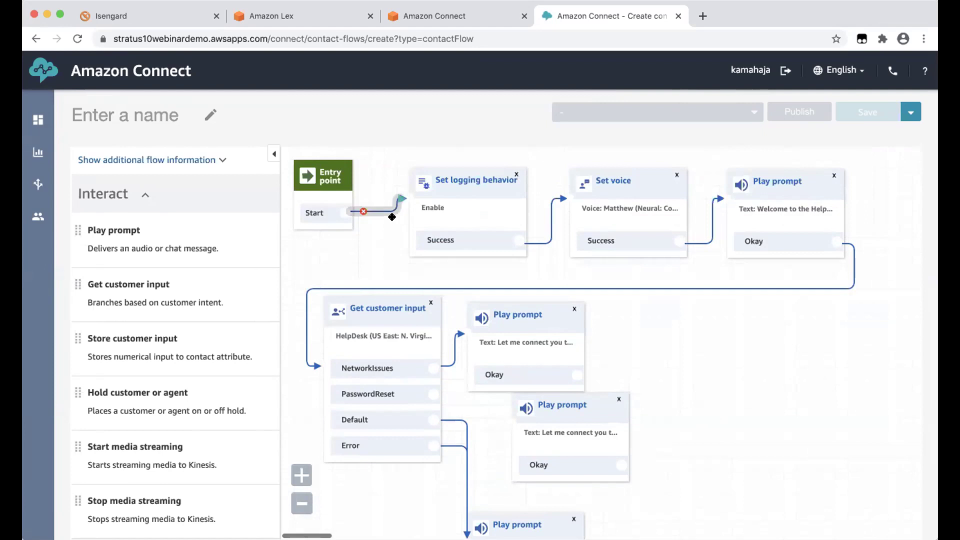
left_click(142, 111)
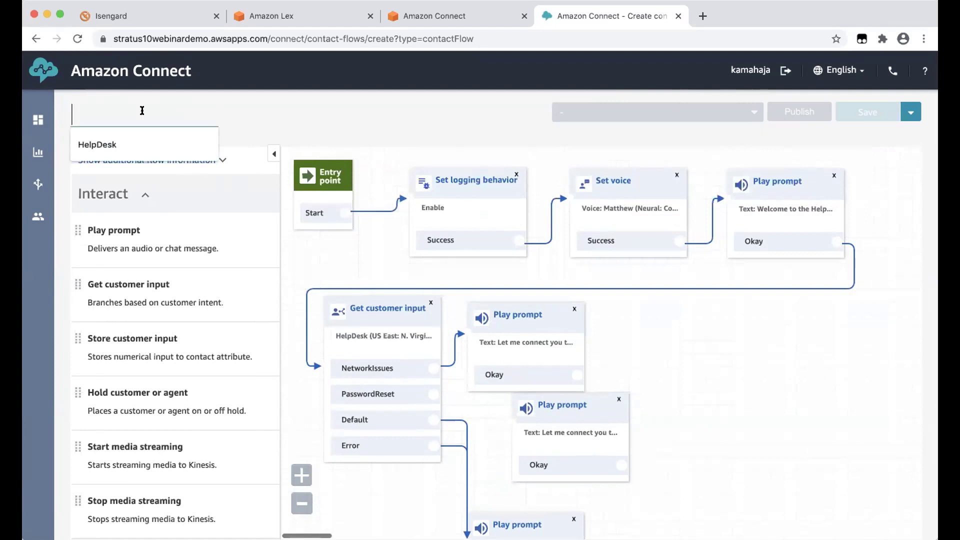
left_click(118, 145)
left_click(866, 107)
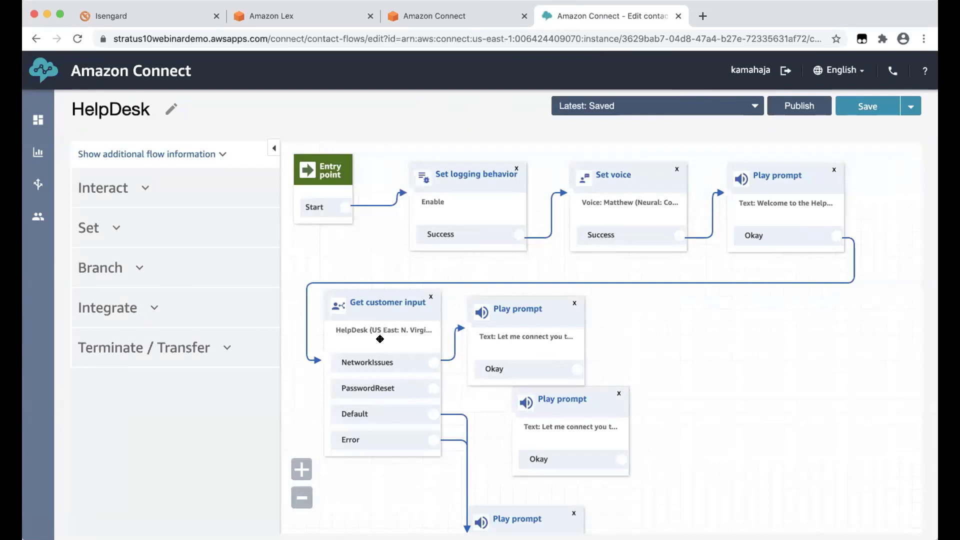
Step: Delete the Get customer input block from the HelpDesk flow
left_click(382, 303)
left_click(852, 517)
left_click(425, 303)
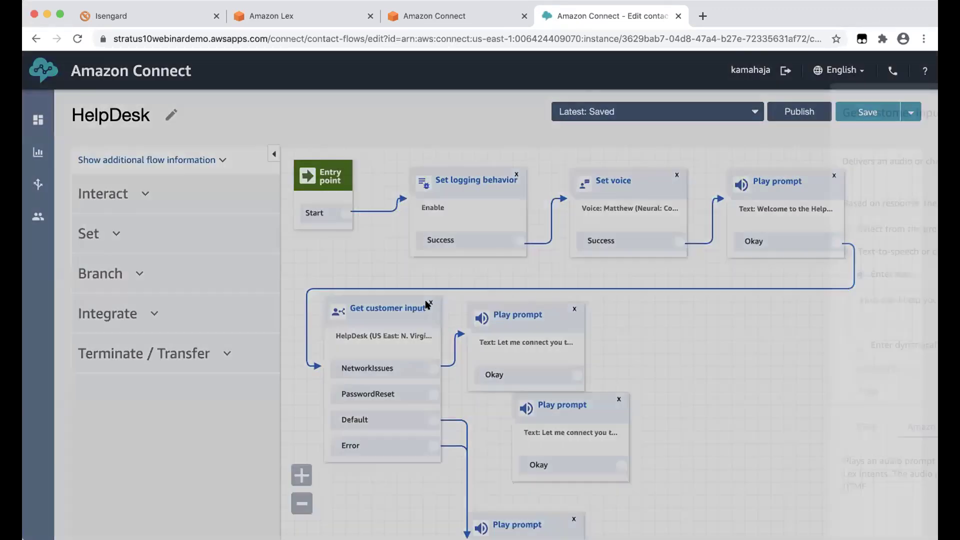
left_click(853, 517)
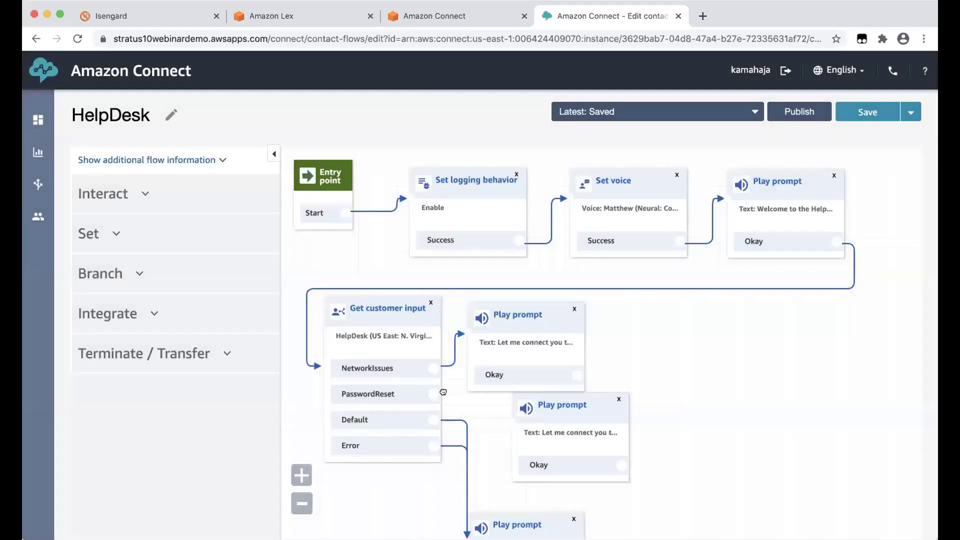
left_click(431, 303)
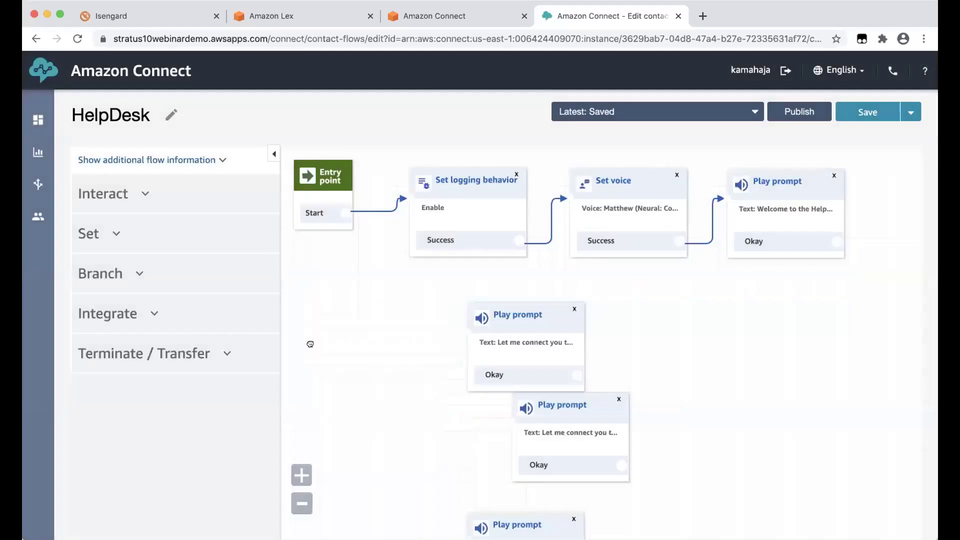
Step: Add a new Get customer input block below the Entry point and open its settings
left_click(119, 272)
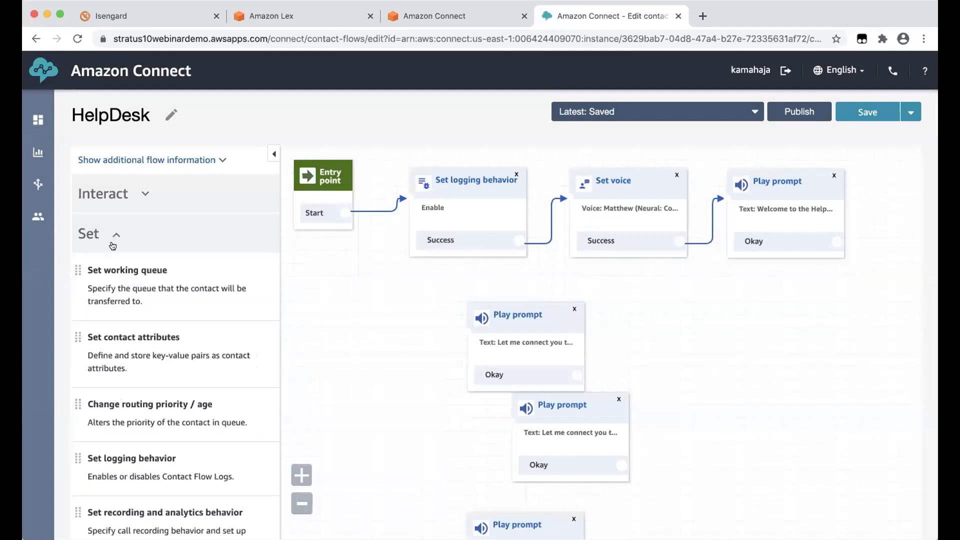
left_click(113, 246)
left_click(115, 279)
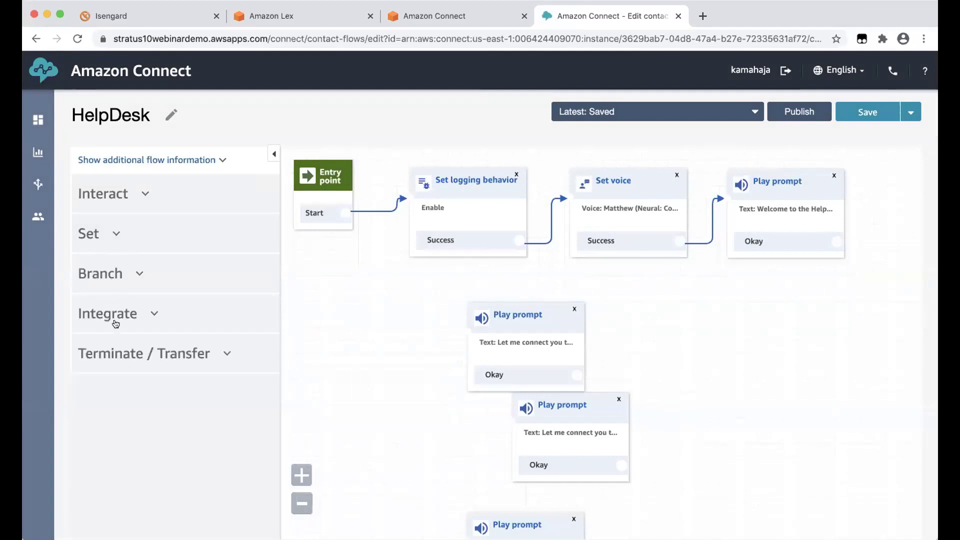
left_click(116, 321)
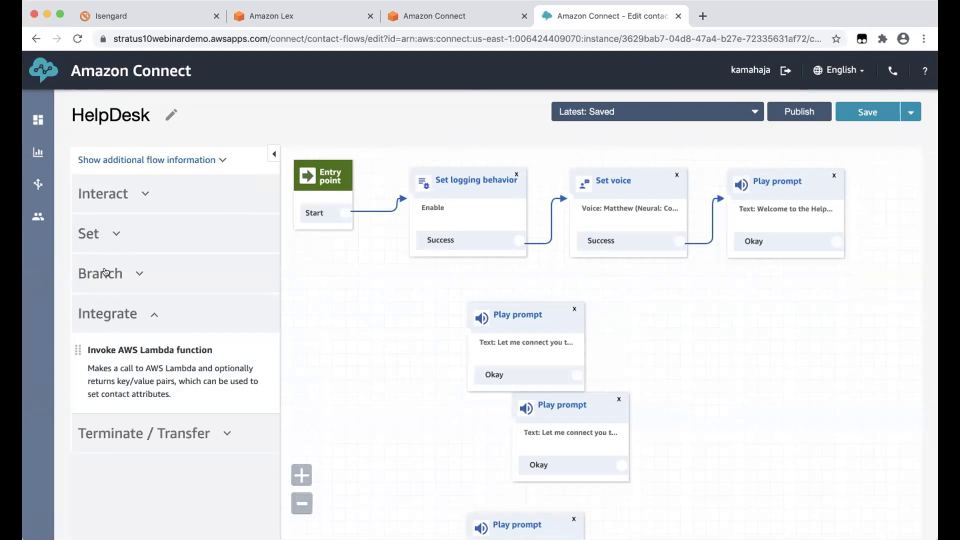
left_click(126, 196)
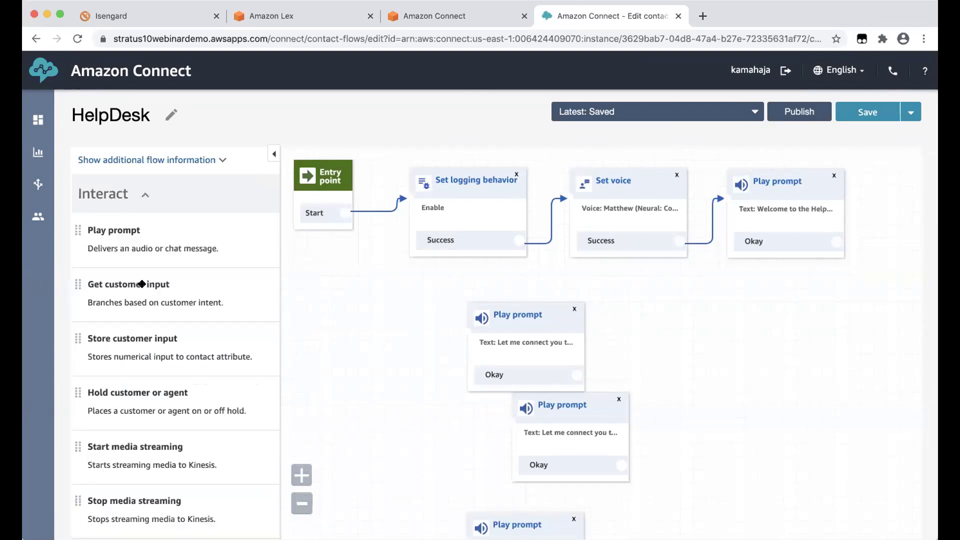
left_click_drag(142, 284, 326, 332)
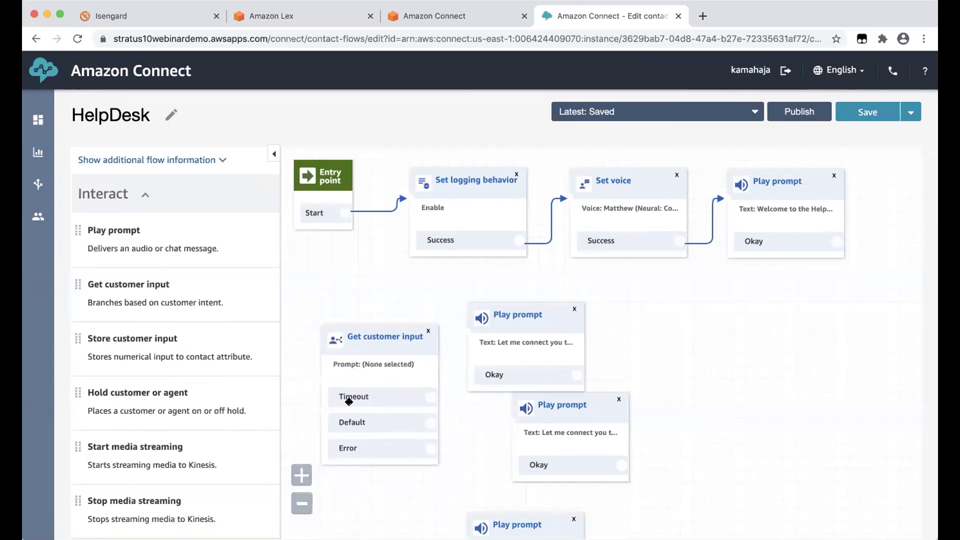
left_click(385, 340)
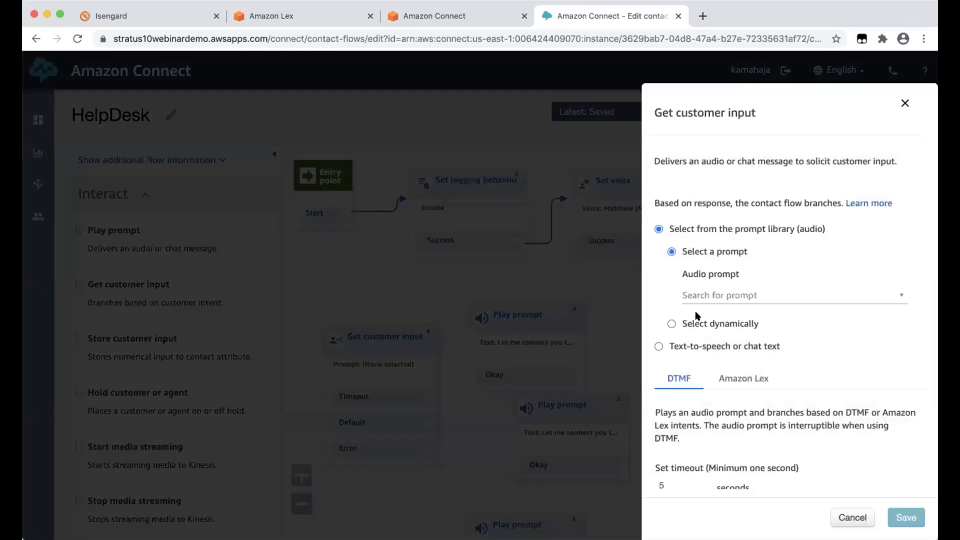
Step: Set the Get customer input block's prompt to text-to-speech reading "How can I help you?"
left_click(660, 344)
left_click(730, 316)
type("H")
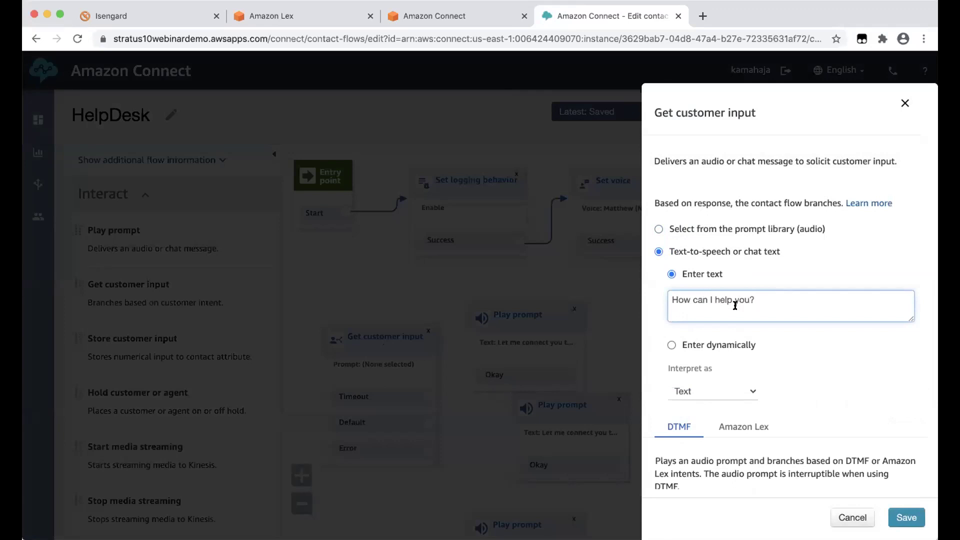
Step: Switch the block's input type to Amazon Lex and select the HelpDesk (US East: N. Virginia) bot
scroll(721, 450, "down", 3)
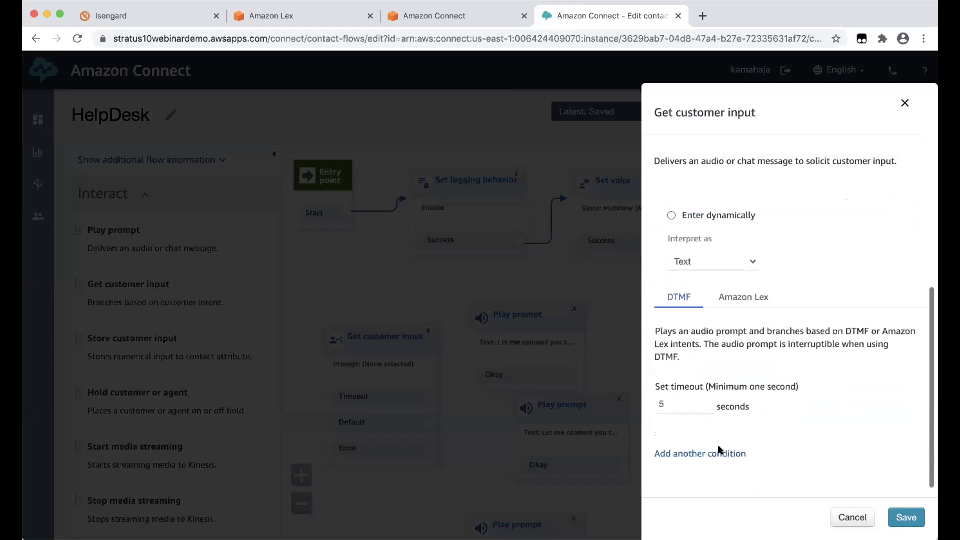
left_click(731, 296)
left_click(707, 435)
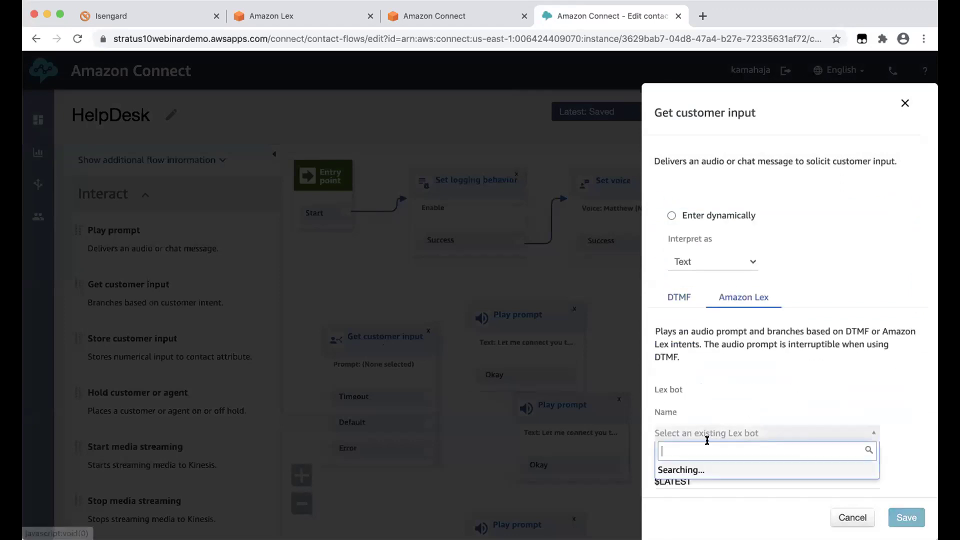
left_click(700, 451)
scroll(731, 479, "down", 3)
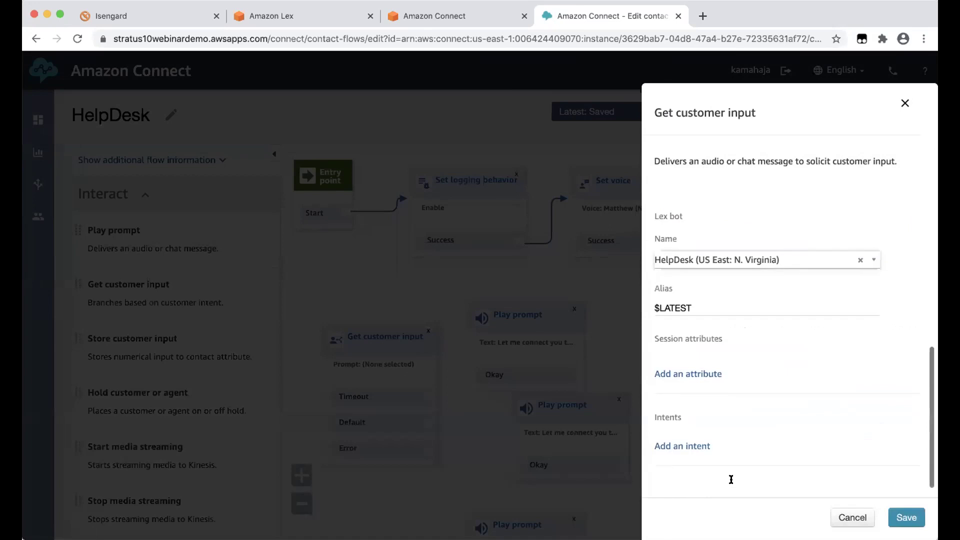
Step: Add the intents PasswordReset and NetworkIssues to the Get customer input block and save its settings
left_click(679, 446)
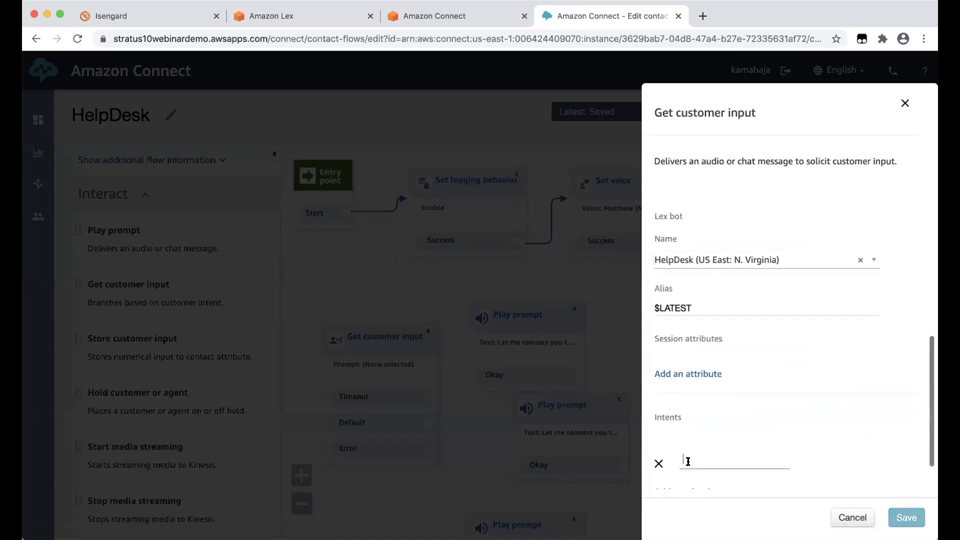
type("PasswordReset")
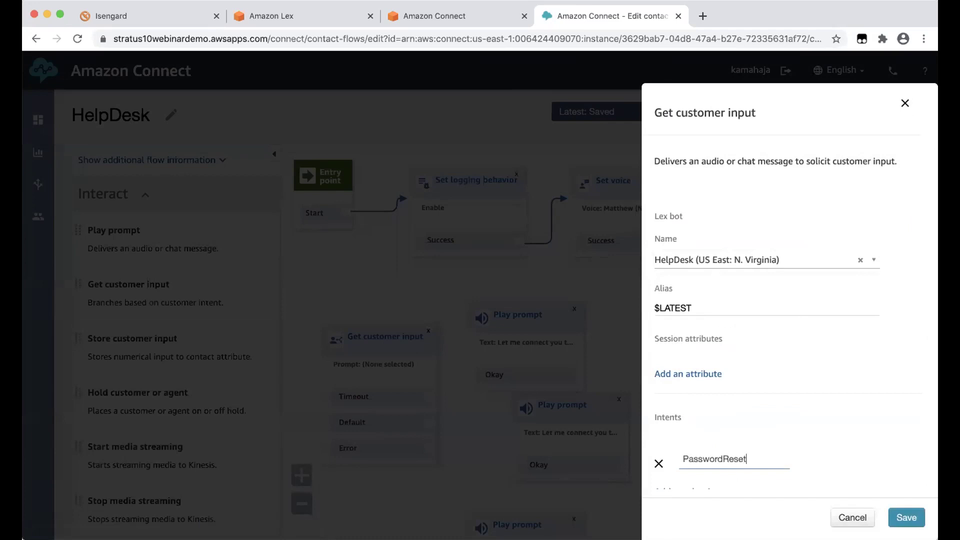
scroll(748, 433, "down", 1)
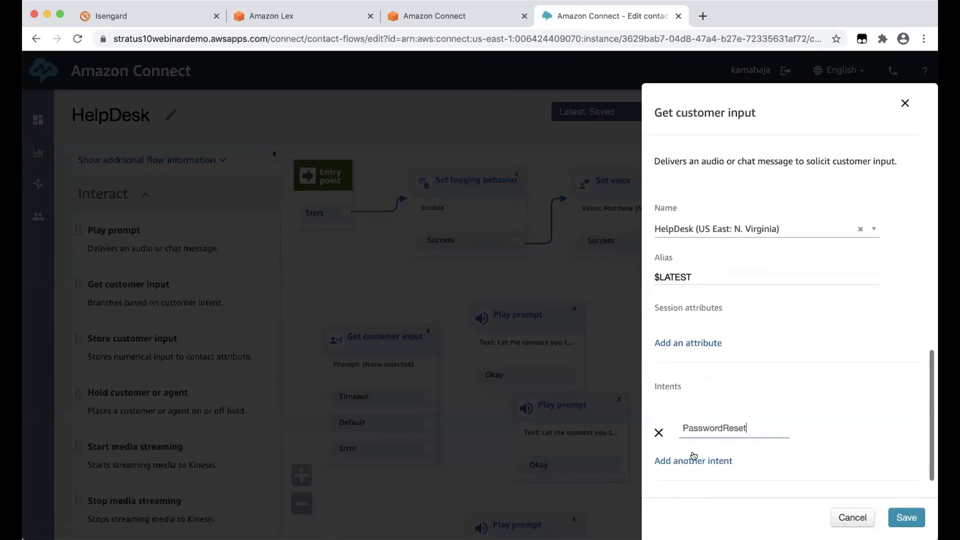
left_click(698, 452)
left_click(697, 457)
type("Ne")
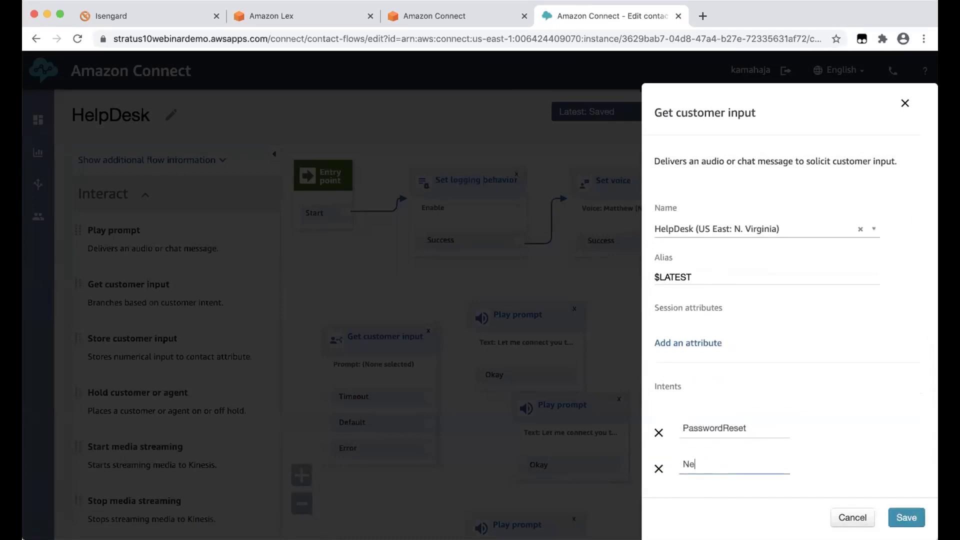
type("tworkIssues")
left_click(901, 518)
Step: Connect the welcome prompt to Get customer input, and route PasswordReset, NetworkIssues, and both Default and Error to the first, second and third prompts respectively
left_click_drag(835, 237, 313, 370)
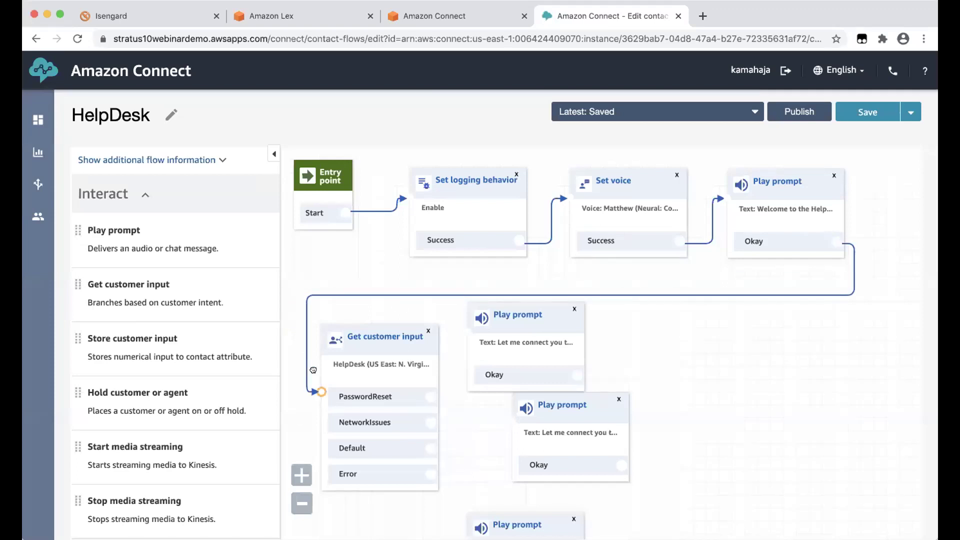
left_click_drag(430, 422, 497, 426)
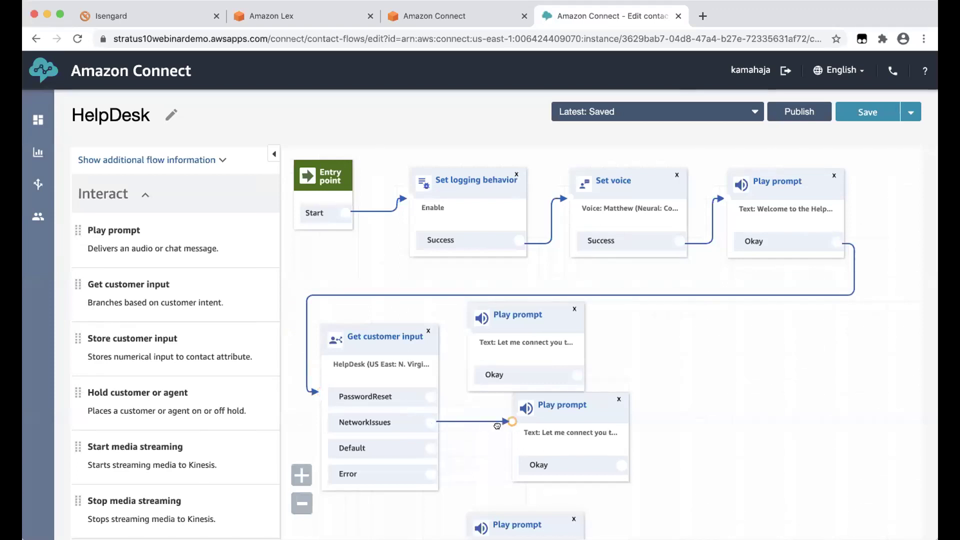
left_click_drag(429, 397, 445, 444)
scroll(476, 466, "down", 3)
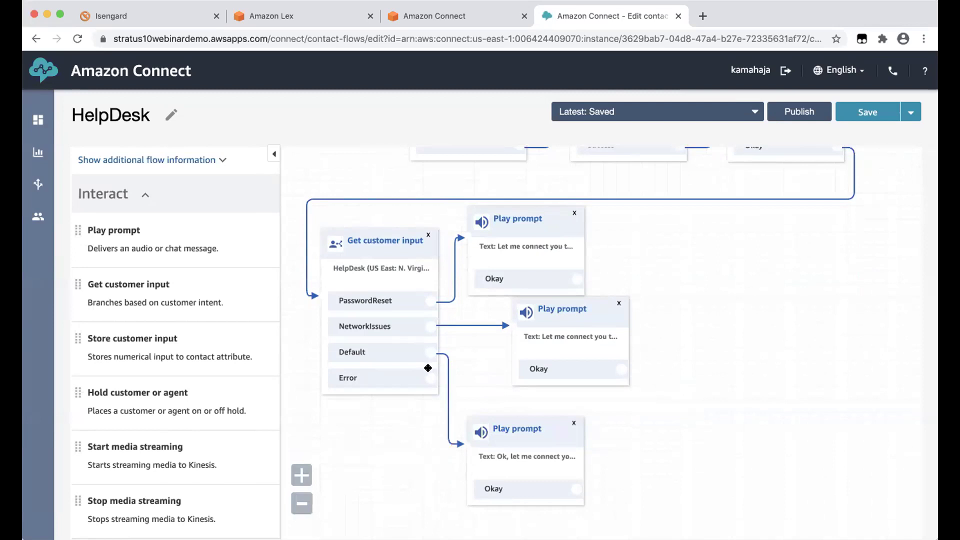
left_click_drag(430, 377, 459, 444)
left_click_drag(531, 218, 563, 207)
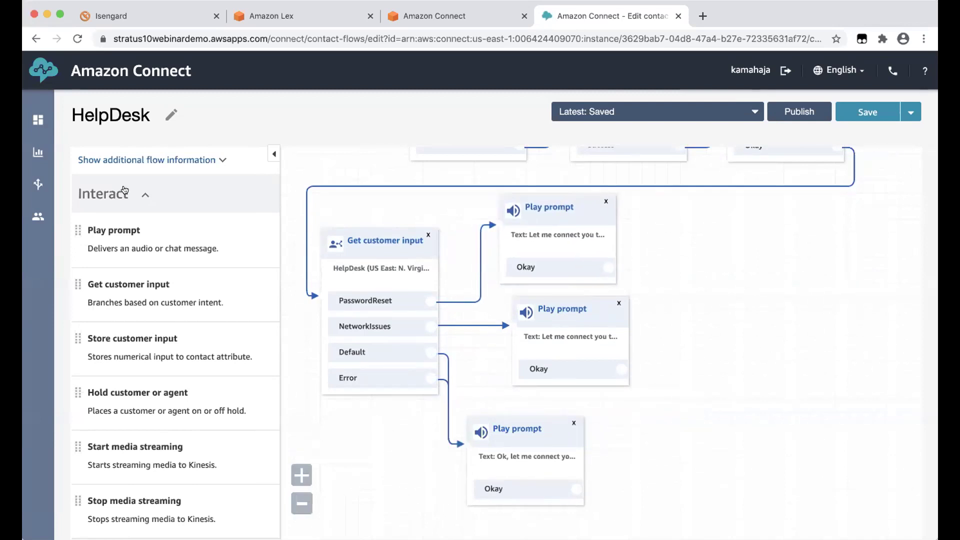
Step: Add three Set working queue blocks to the flow, stacked beside the three branch prompts
left_click(143, 197)
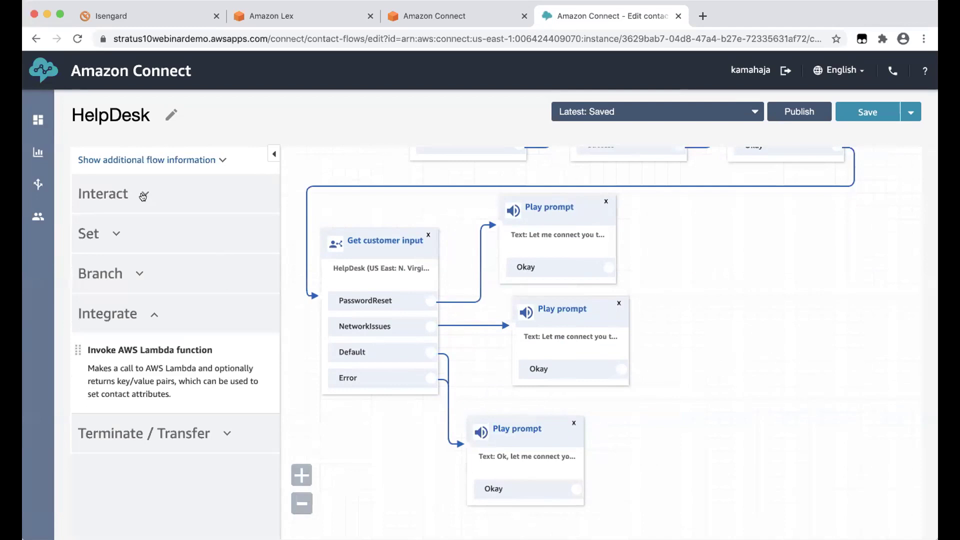
left_click(129, 291)
left_click(108, 250)
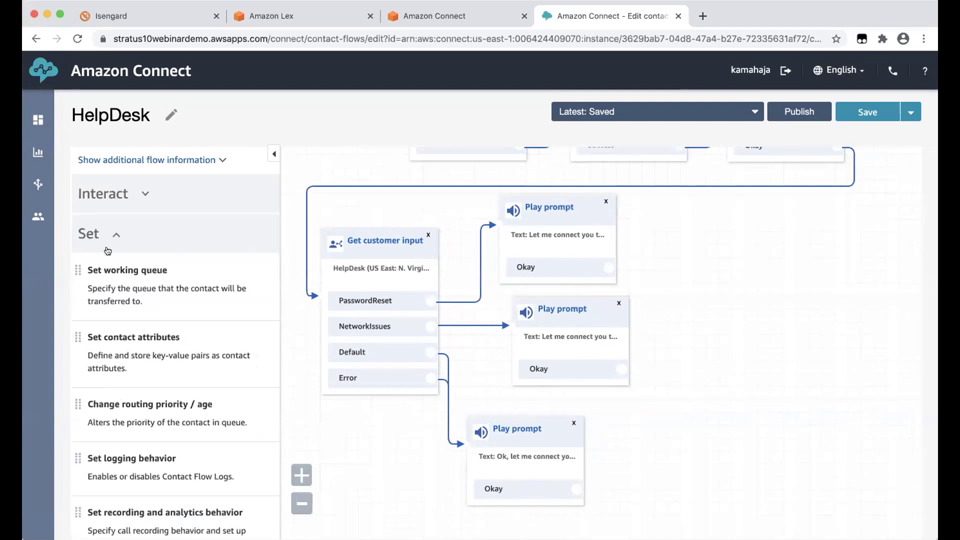
left_click_drag(125, 265, 710, 225)
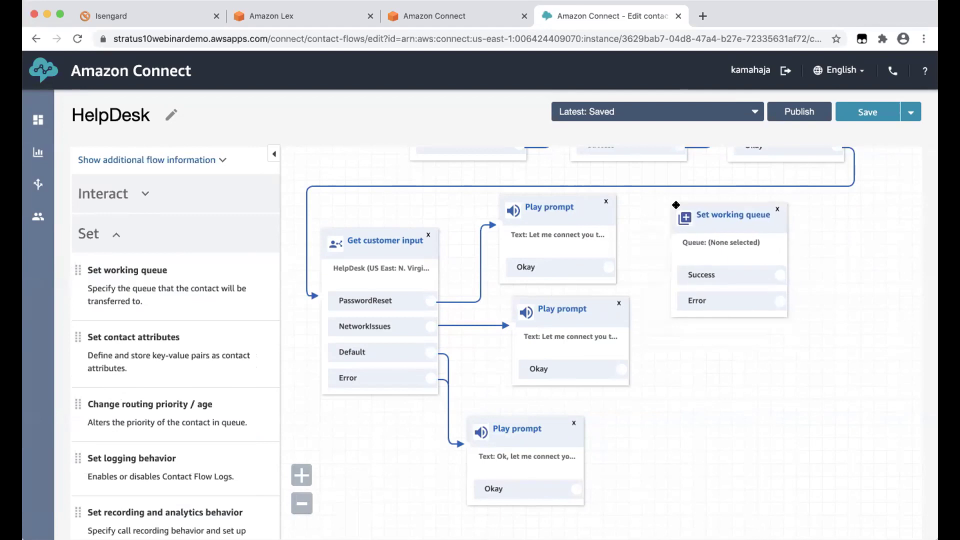
left_click_drag(129, 286, 683, 349)
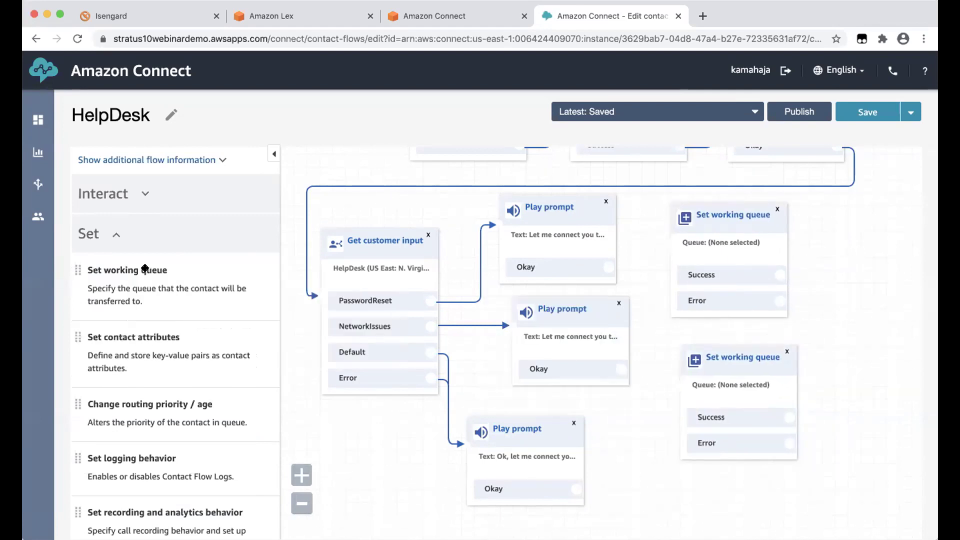
left_click_drag(145, 268, 682, 479)
Step: Connect the Okay output of each branch prompt to the Set working queue block beside it
scroll(610, 425, "down", 3)
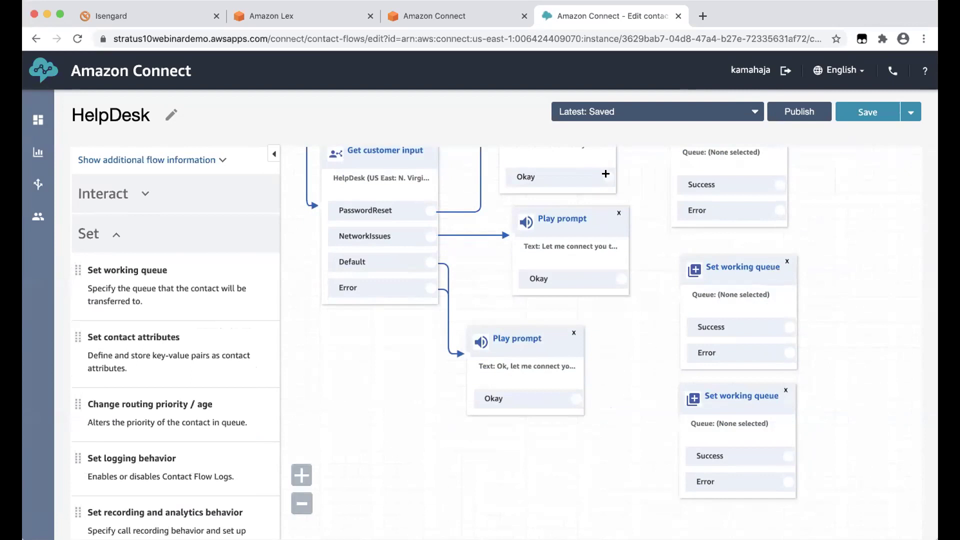
left_click(605, 174)
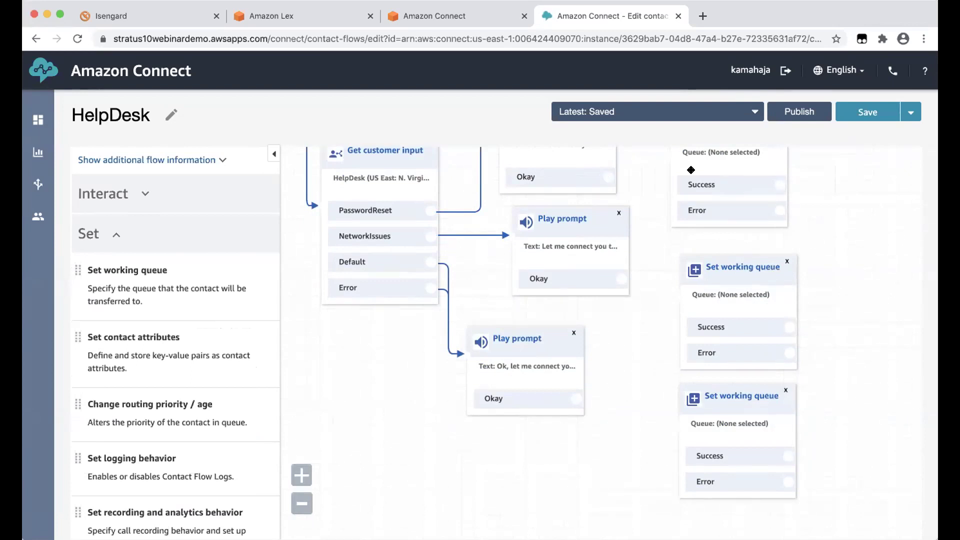
scroll(630, 174, "up", 2)
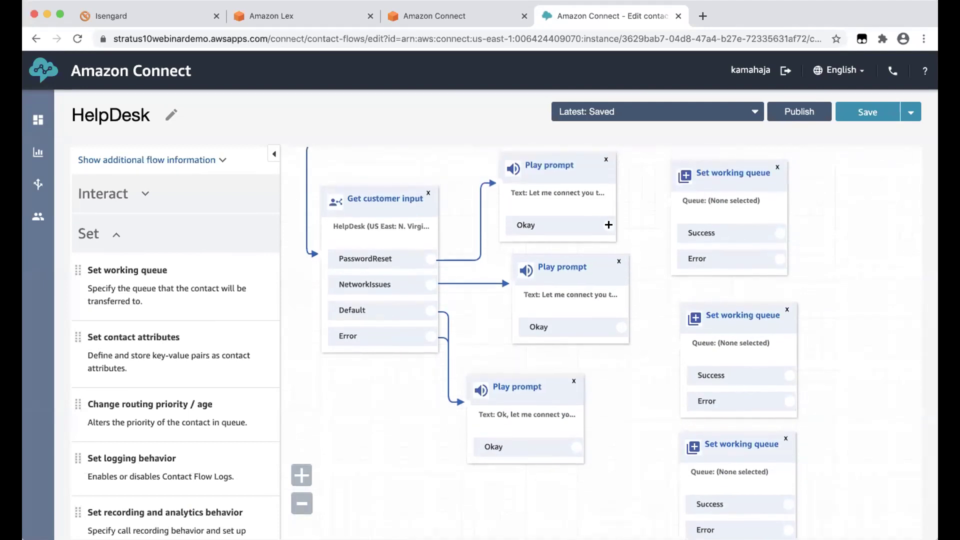
mouse_move(578, 162)
left_mouse_down()
mouse_move(593, 204)
mouse_move(566, 158)
left_mouse_up()
mouse_move(616, 223)
left_mouse_down()
mouse_move(598, 221)
mouse_move(668, 202)
left_mouse_up()
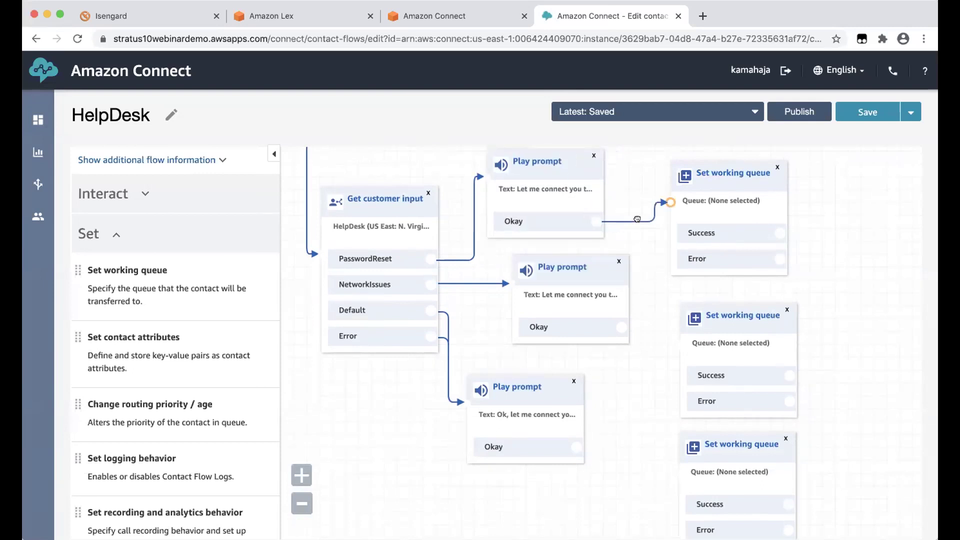
left_click_drag(618, 327, 675, 345)
left_click_drag(578, 443, 671, 473)
Step: Set the uppermost Set working queue block to the NetworkIssues queue and save it
left_click(732, 172)
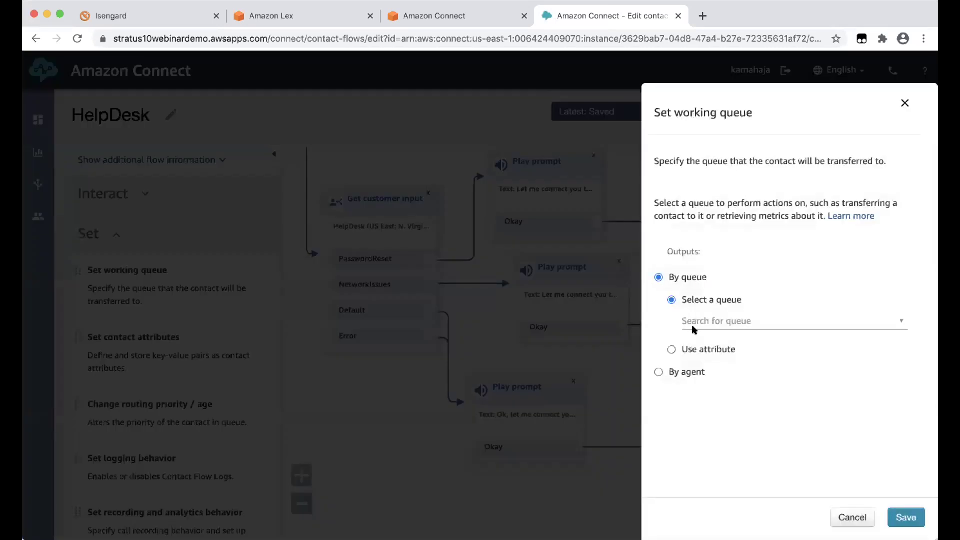
left_click(700, 320)
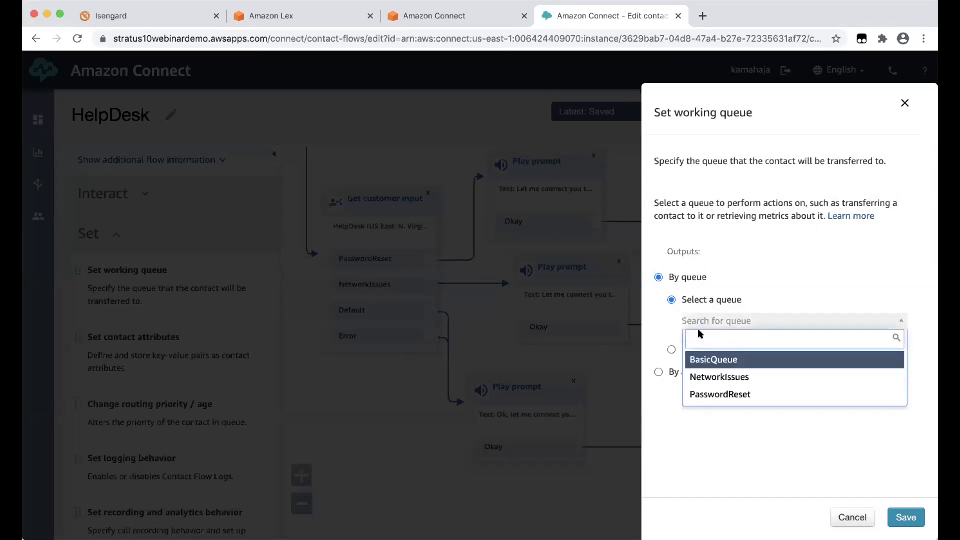
left_click(703, 380)
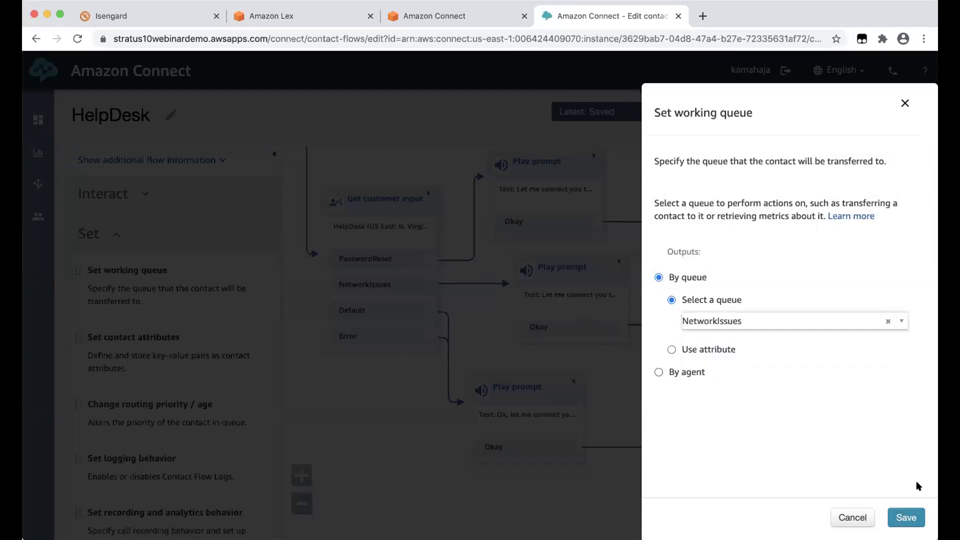
left_click(906, 517)
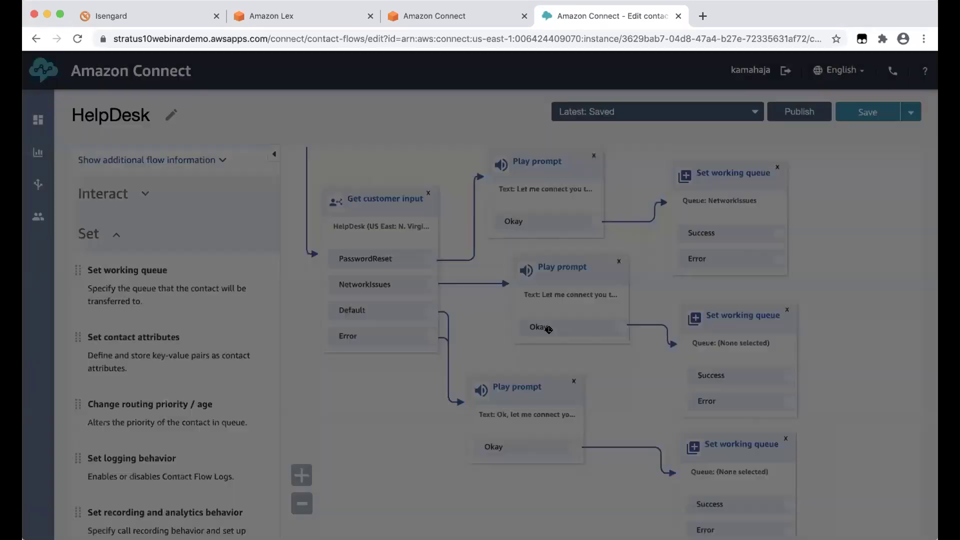
Step: Set the middle Set working queue block to the PasswordReset queue and save it
left_click(736, 321)
left_click(732, 321)
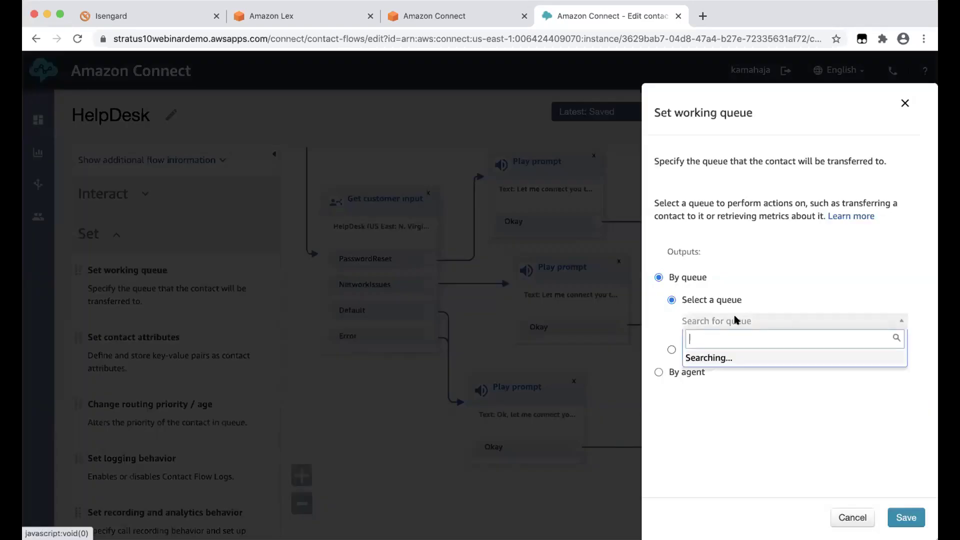
left_click(722, 395)
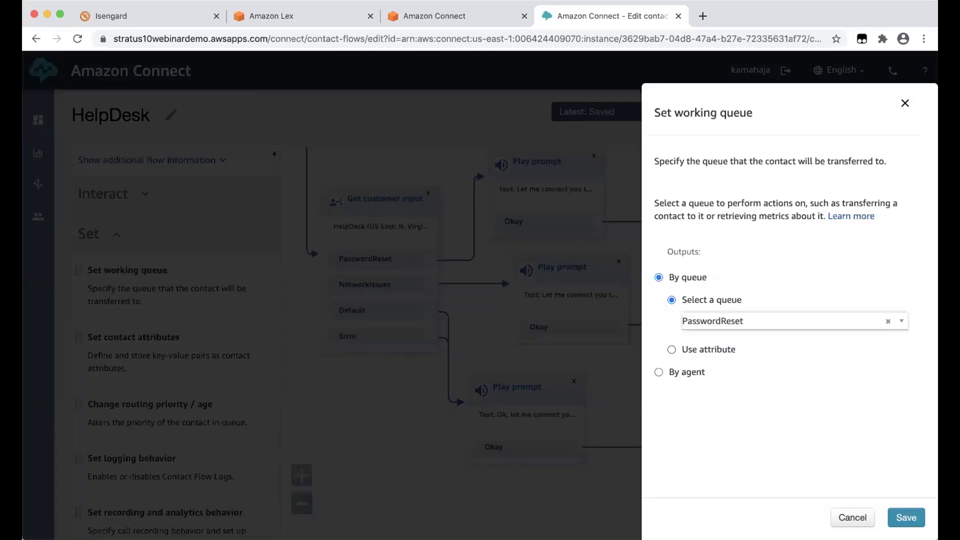
left_click(905, 518)
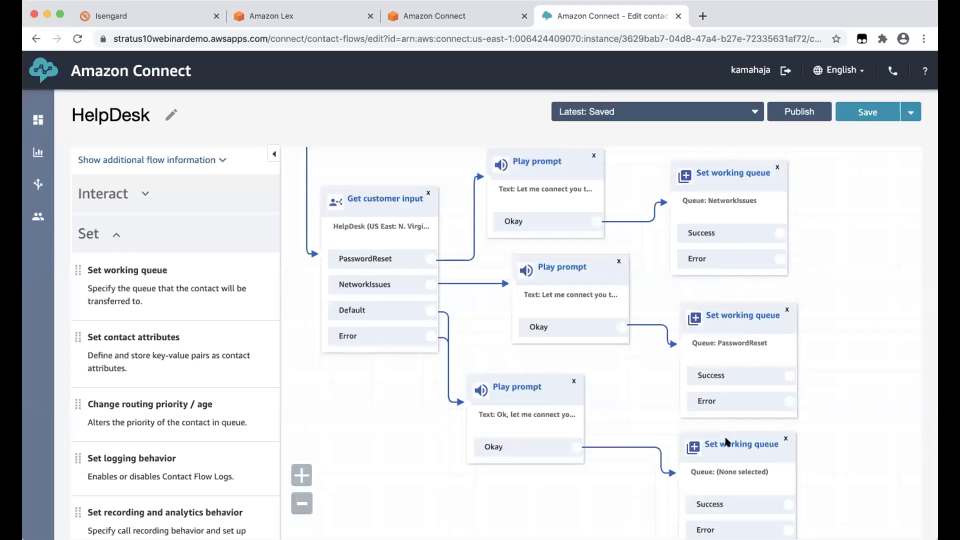
Step: Set the lowest Set working queue block to BasicQueue and save it
left_click(726, 442)
left_click(709, 321)
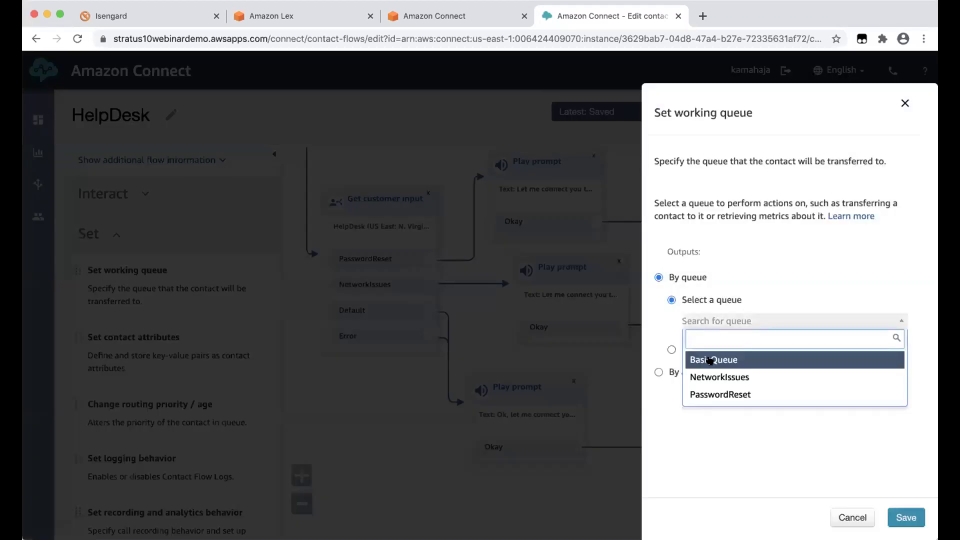
left_click(710, 359)
left_click(907, 520)
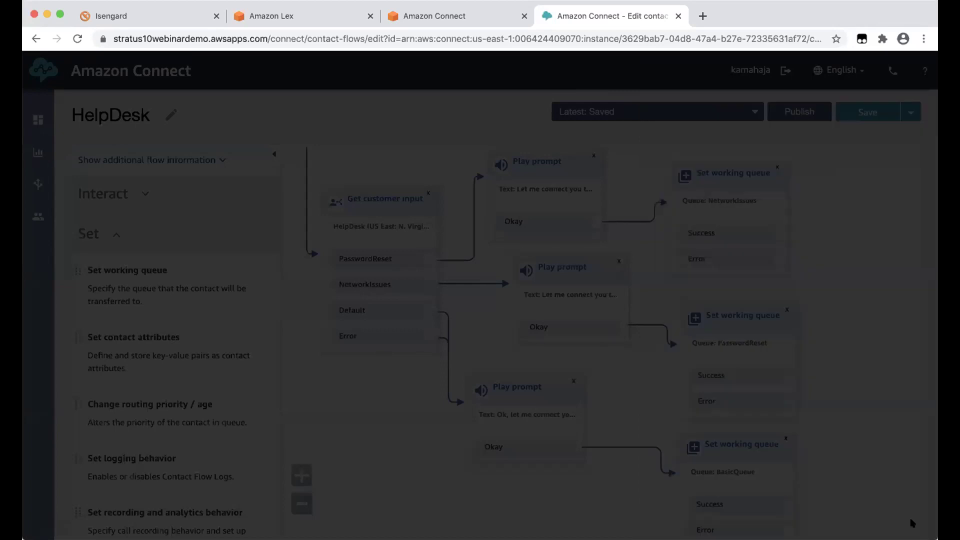
left_click(120, 233)
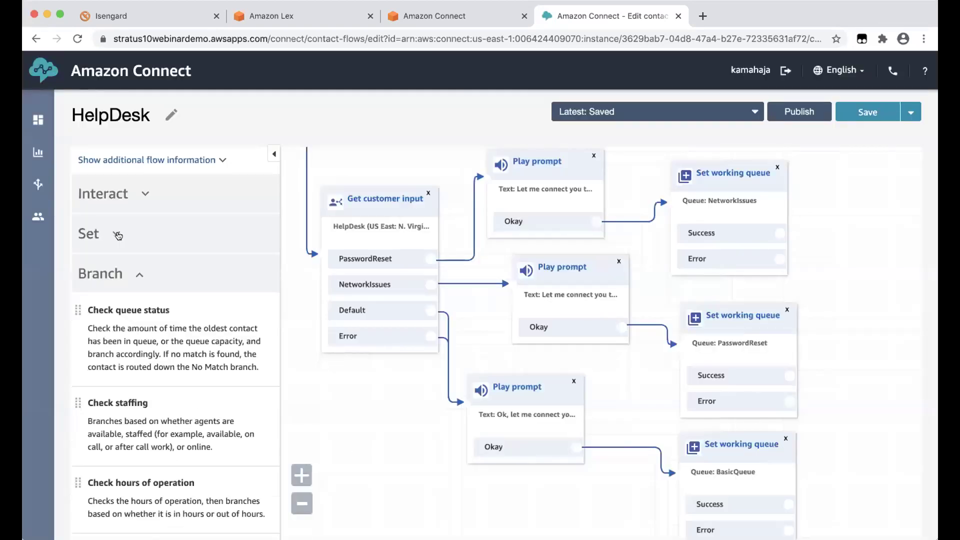
scroll(120, 232, "down", 9)
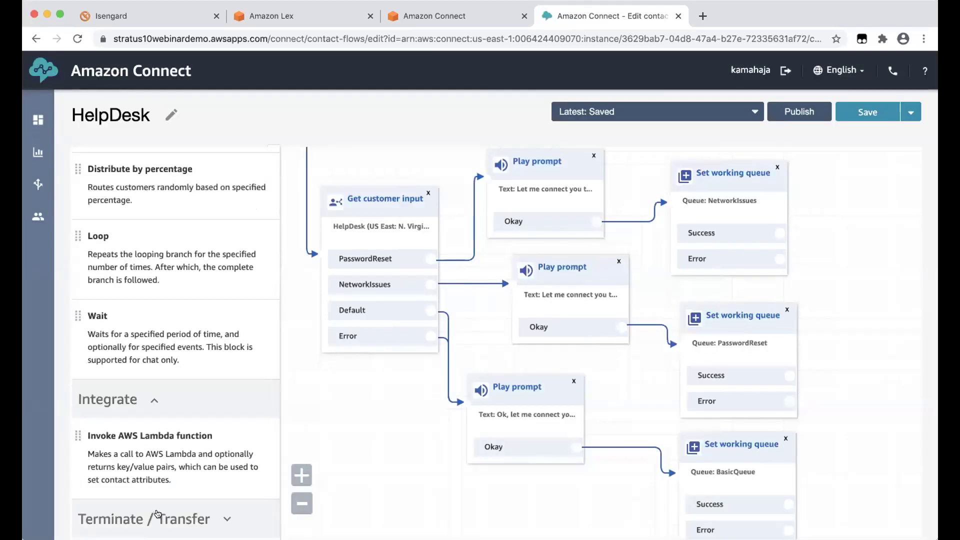
scroll(156, 516, "down", 5)
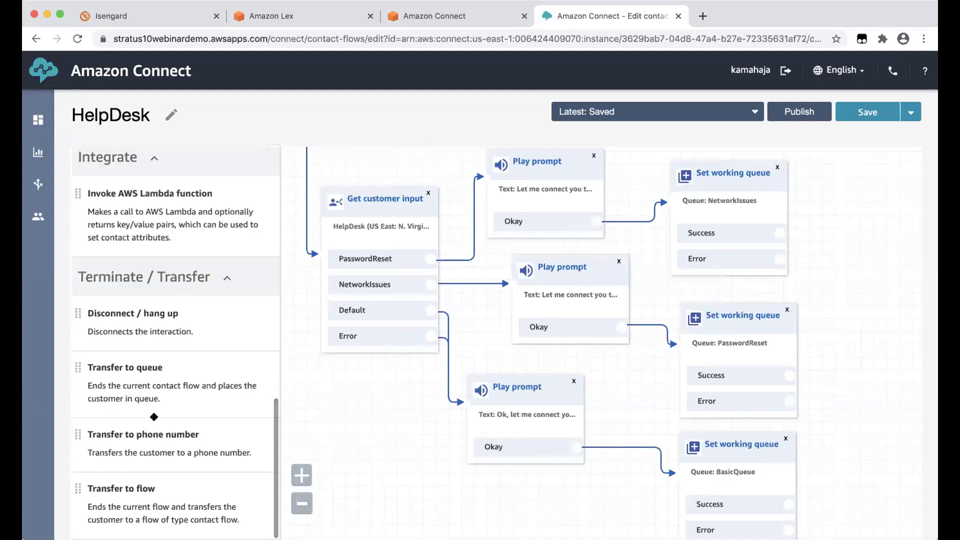
left_click_drag(146, 368, 811, 185)
left_click_drag(779, 232, 797, 241)
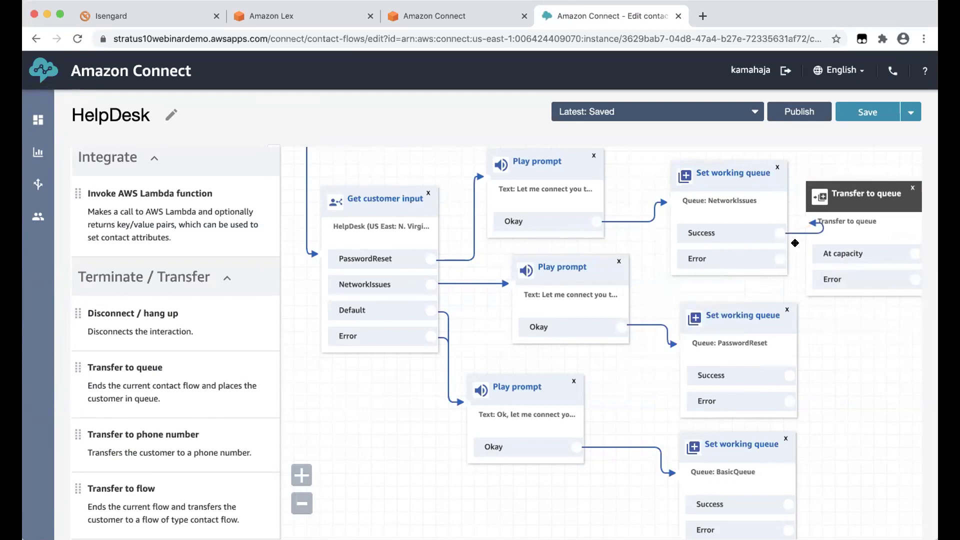
left_click(911, 190)
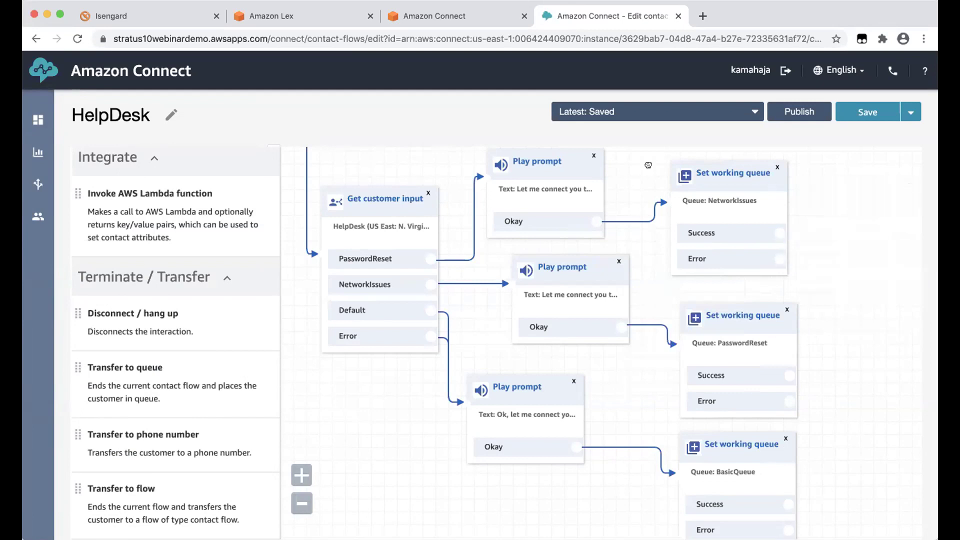
Step: Move the three Play prompt blocks and their Set working queue blocks into two aligned columns beside the Get customer input block
left_click_drag(702, 181, 672, 157)
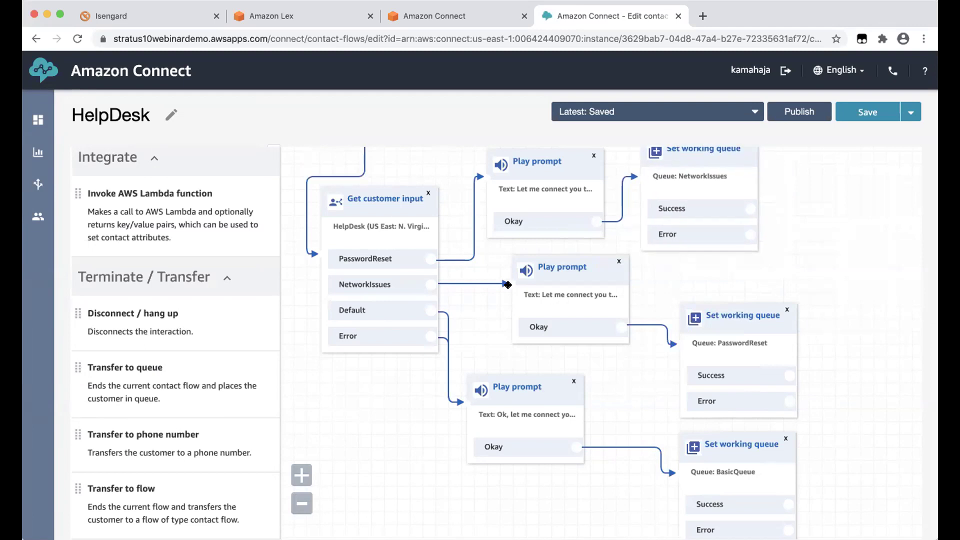
left_click_drag(518, 161, 509, 153)
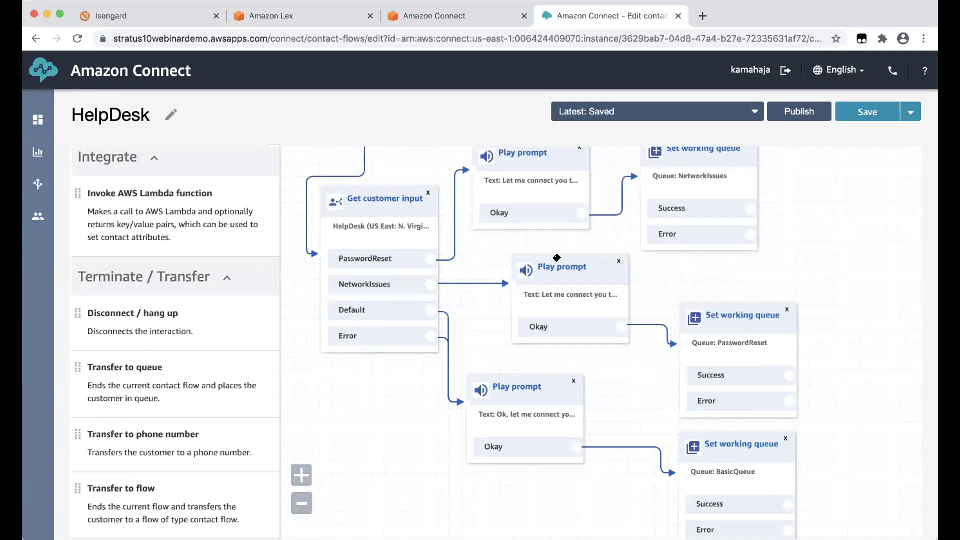
left_click_drag(528, 262, 512, 256)
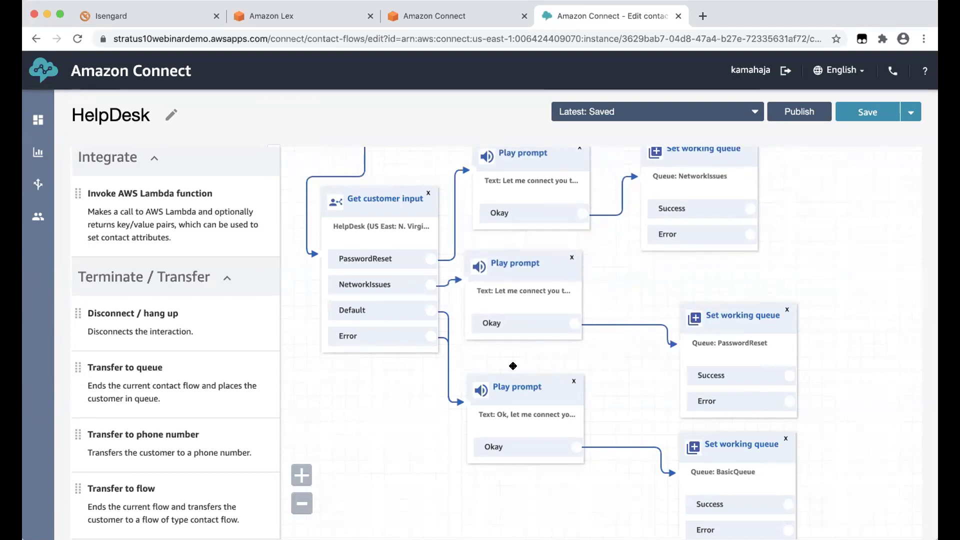
left_click_drag(510, 388, 519, 387)
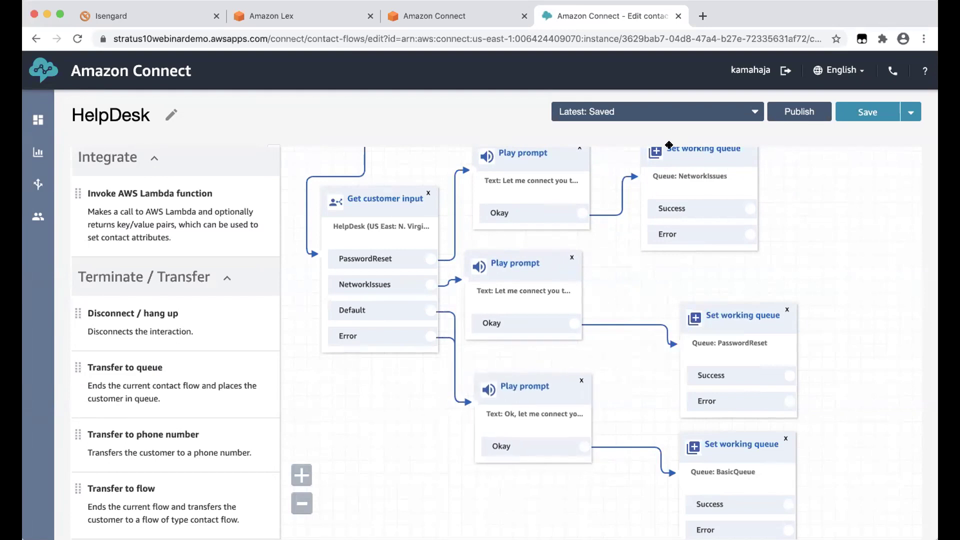
left_click_drag(655, 152, 627, 149)
left_click_drag(719, 320, 650, 304)
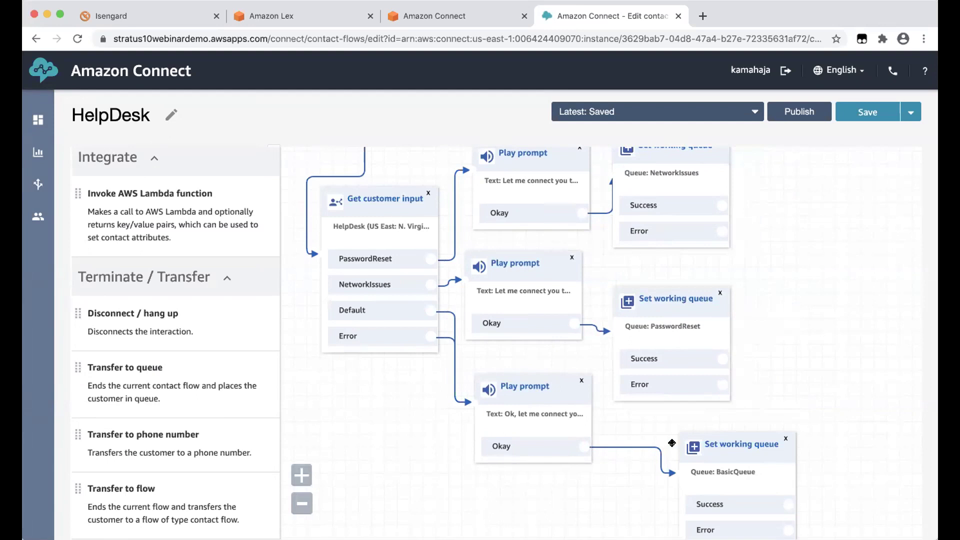
left_click_drag(719, 449, 650, 438)
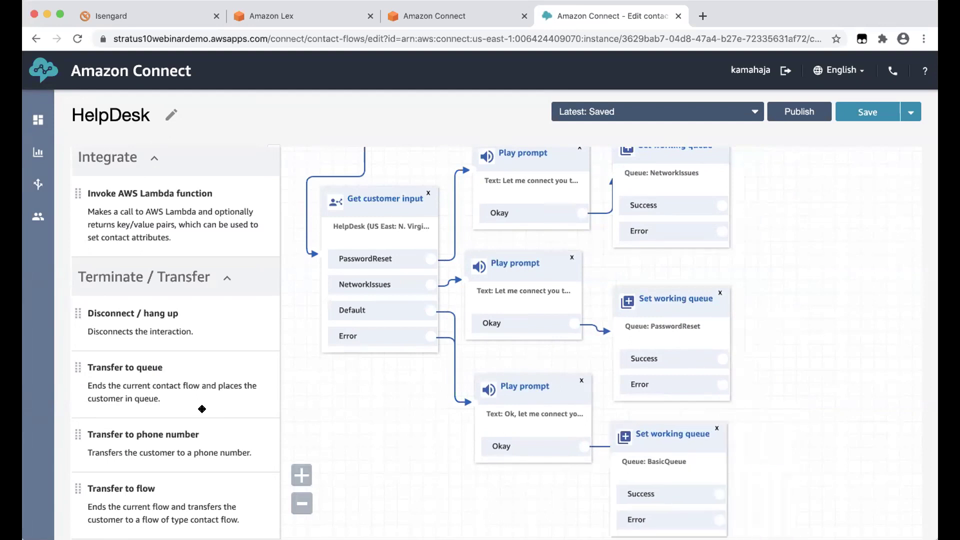
Step: Add a Transfer to queue block and connect the Success and Error outputs of all three Set working queue blocks to it
left_click_drag(153, 387, 759, 268)
mouse_move(722, 201)
left_mouse_down()
mouse_move(738, 205)
mouse_move(755, 306)
left_mouse_up()
left_click_drag(721, 357, 744, 310)
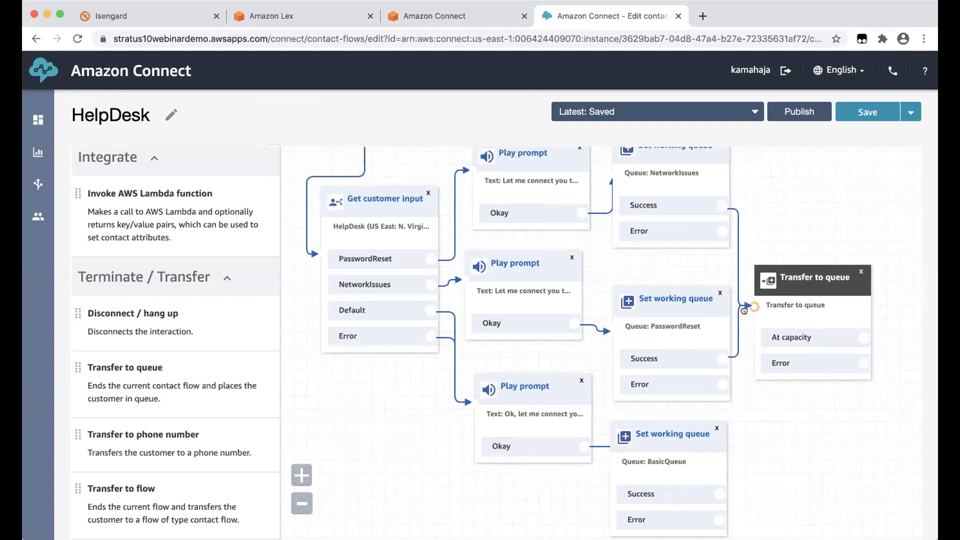
left_click_drag(722, 231, 746, 306)
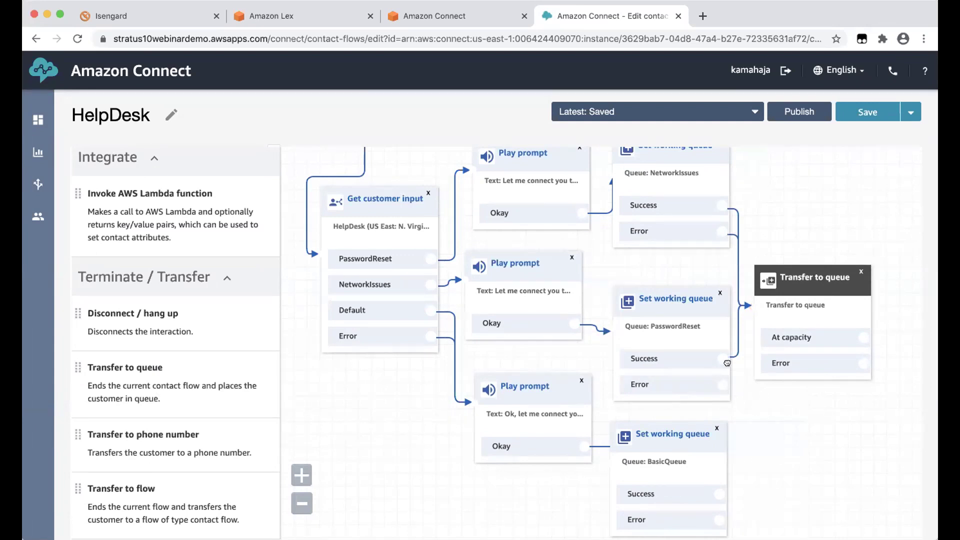
left_click_drag(722, 381, 746, 305)
left_click_drag(721, 491, 737, 365)
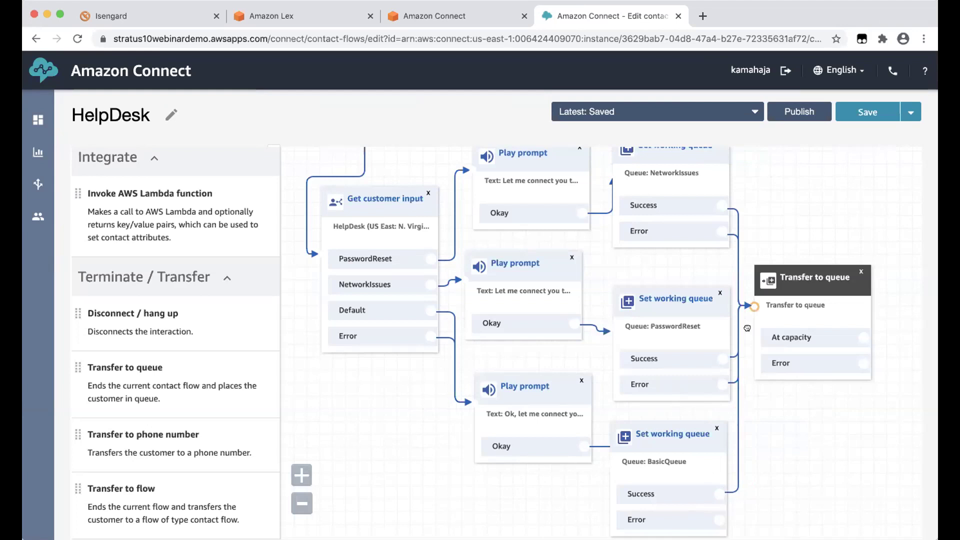
left_click_drag(719, 517, 737, 482)
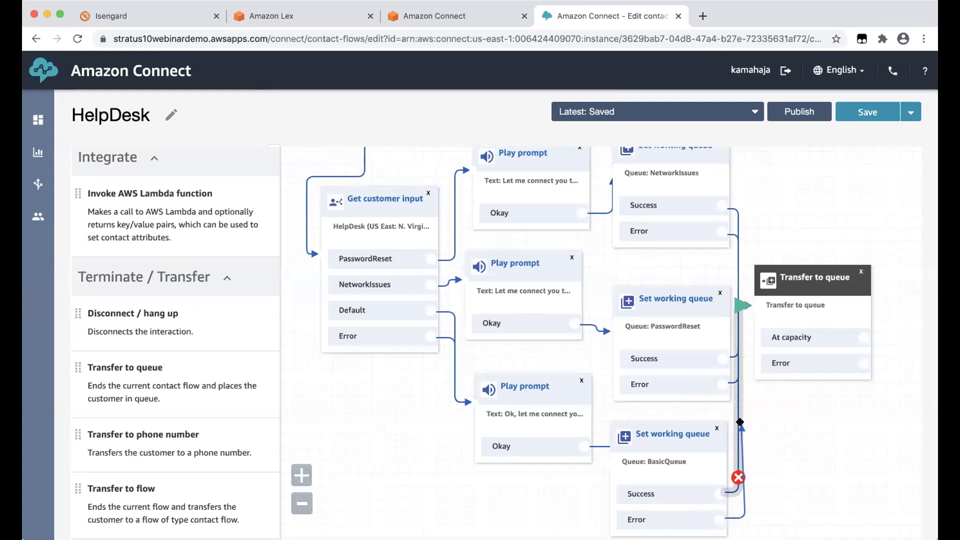
Step: Add a Disconnect / hang up block and connect the At capacity and Error outputs of the Transfer to queue block to it
scroll(174, 408, "down", 1)
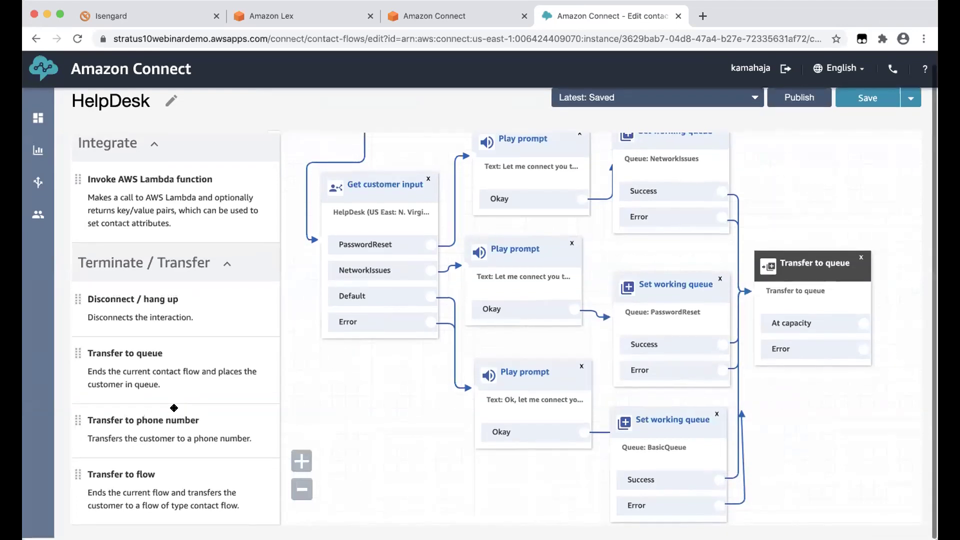
left_click_drag(160, 305, 896, 304)
left_click_drag(861, 349, 896, 304)
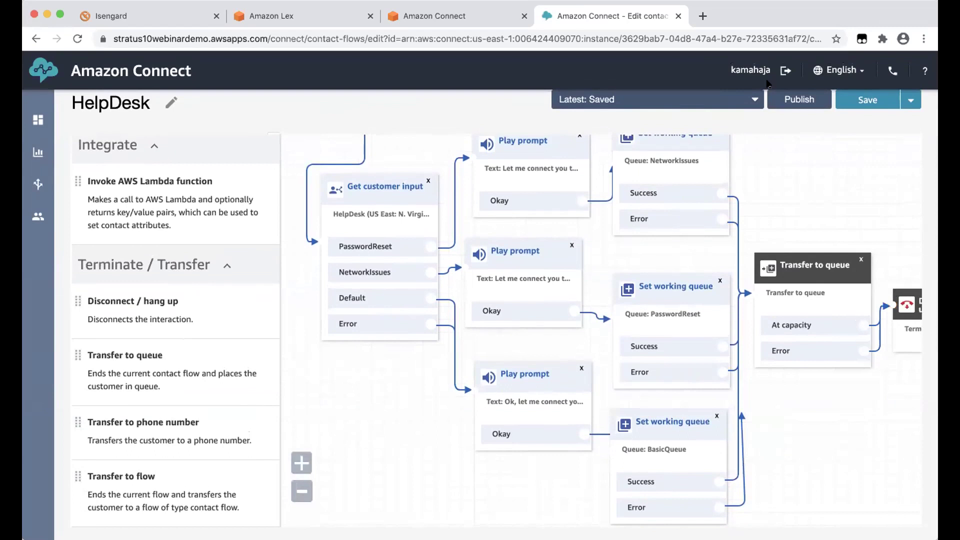
Step: Save the HelpDesk contact flow and try to publish it
left_click(865, 101)
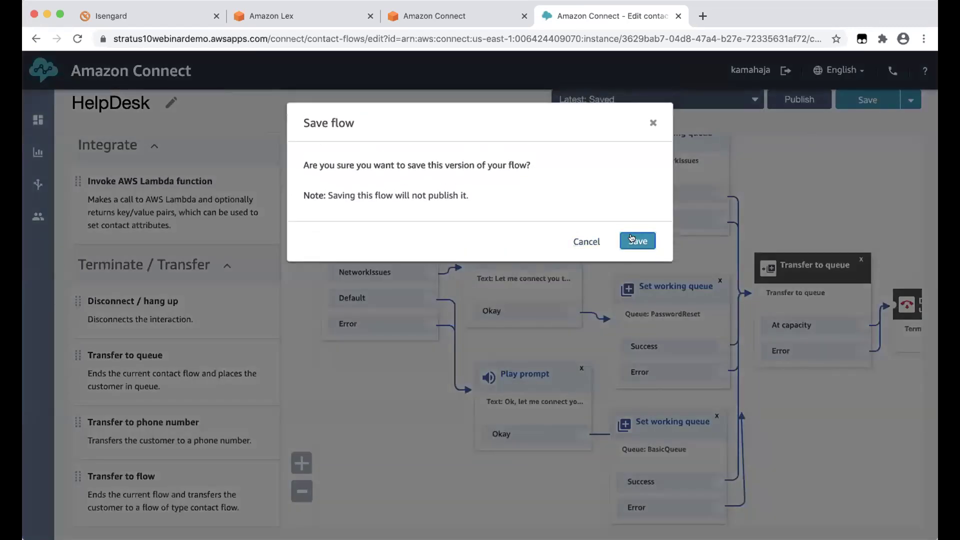
key("Return")
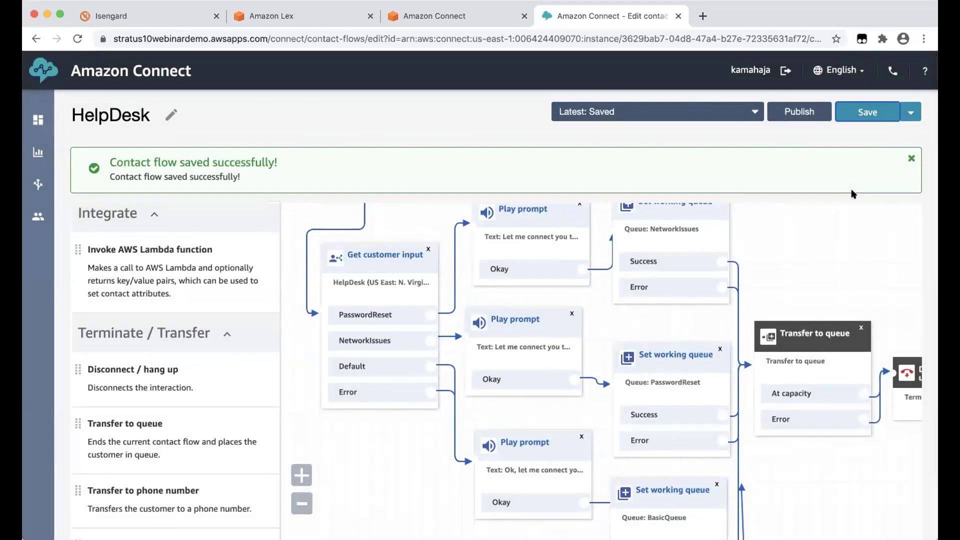
left_click(801, 112)
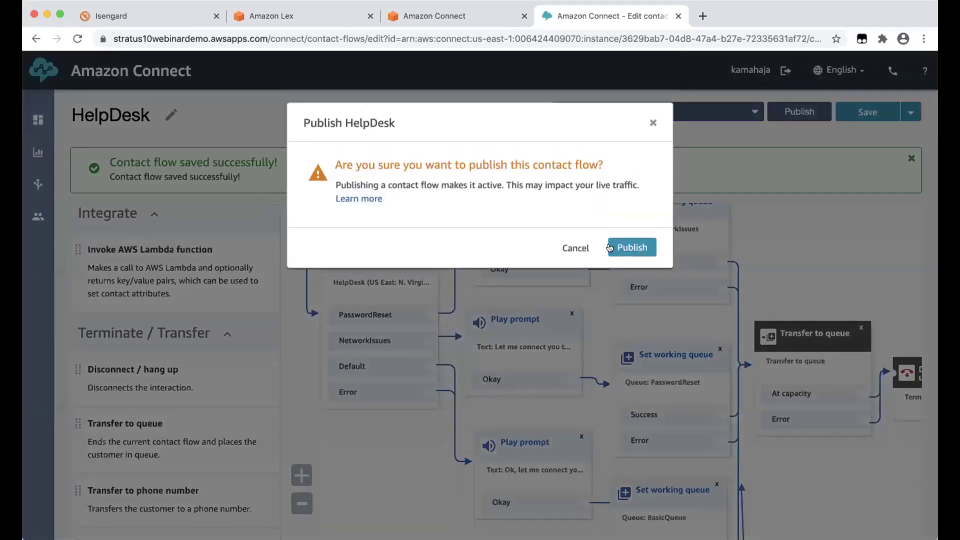
left_click(630, 243)
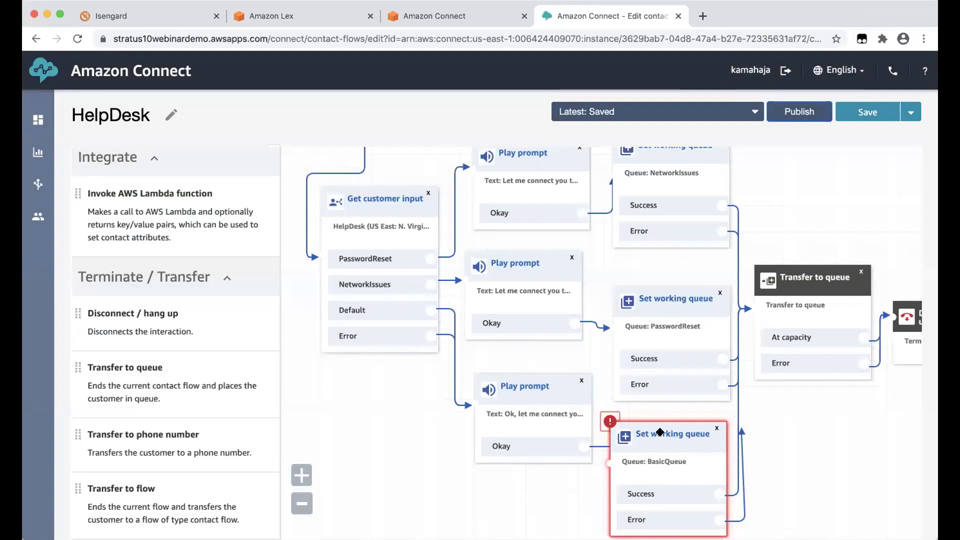
Step: Reconnect the lowest Play prompt's Okay output to the BasicQueue block's input, and retry saving and publishing the flow
left_click(589, 443)
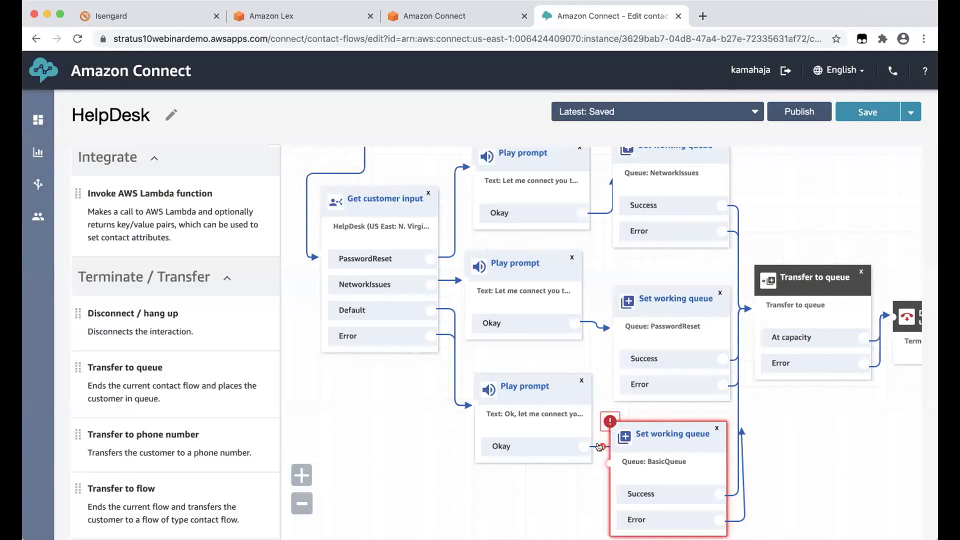
left_click_drag(599, 446, 610, 479)
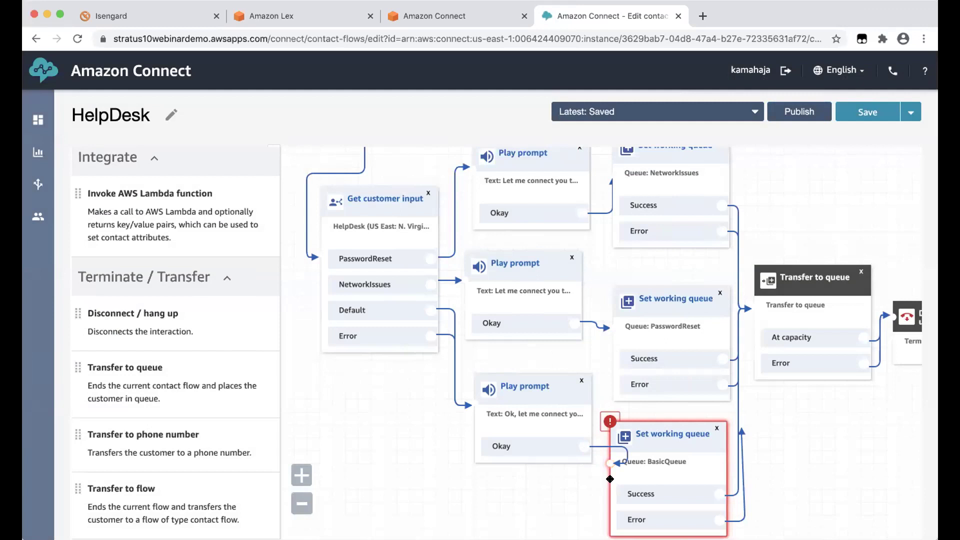
left_click(866, 115)
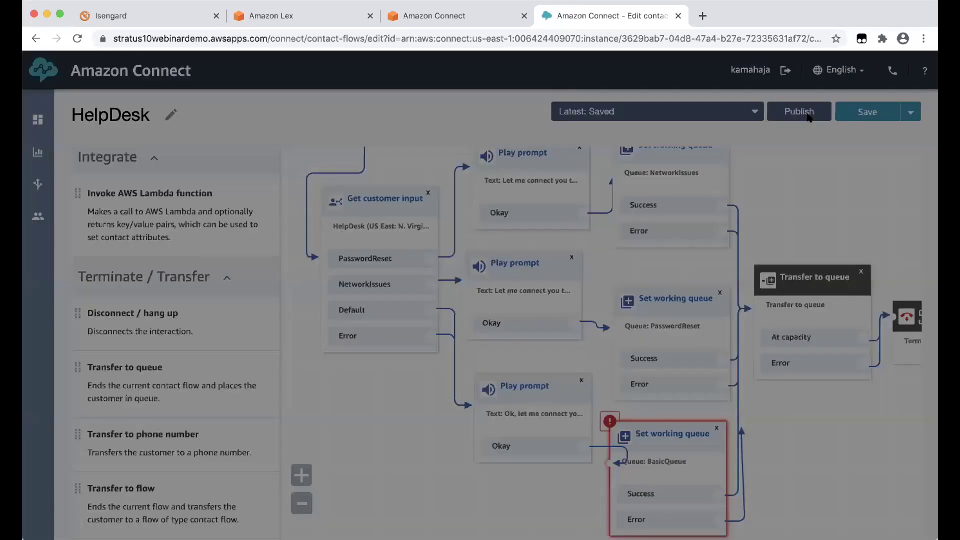
left_click(638, 242)
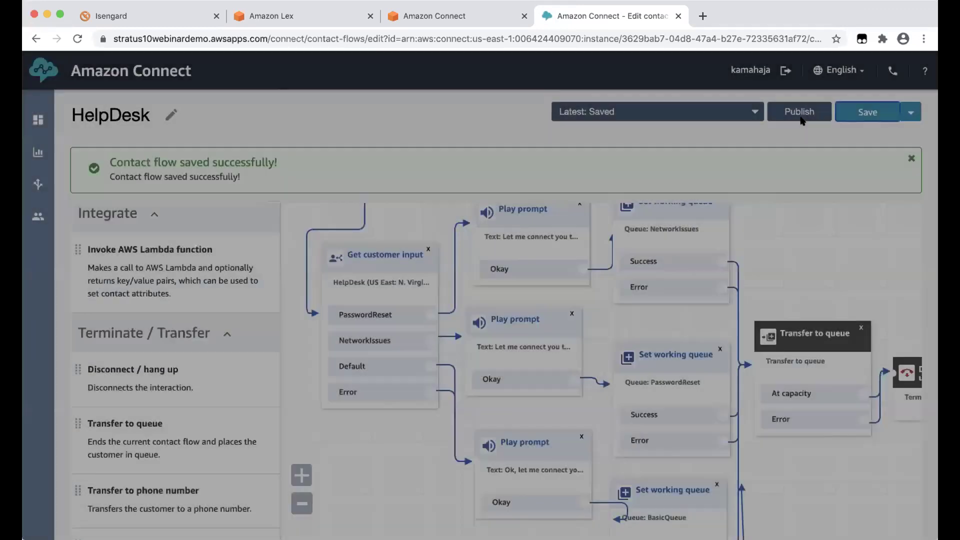
left_click(800, 113)
left_click(626, 247)
Step: Remove the loose Error connection of the BasicQueue block and reconnect that output to the Transfer to queue block
left_click_drag(648, 428, 648, 428)
left_click(851, 517)
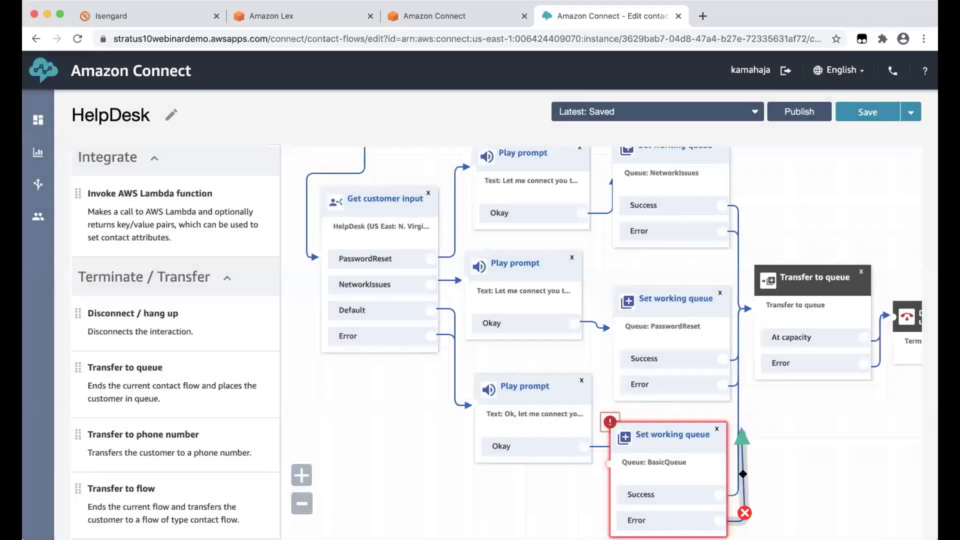
left_click(745, 514)
left_click_drag(721, 515, 752, 306)
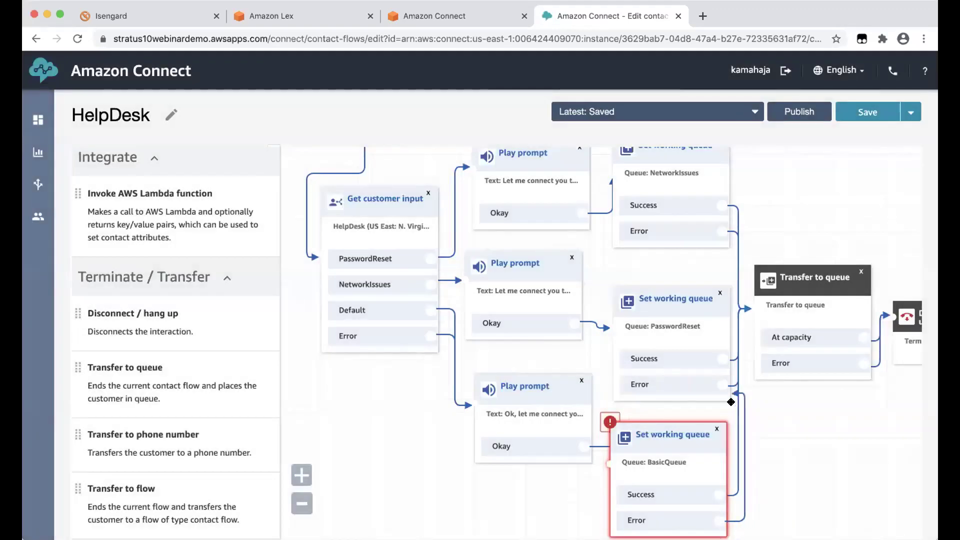
Step: Save the corrected HelpDesk contact flow and publish it
left_click(870, 114)
left_click(637, 240)
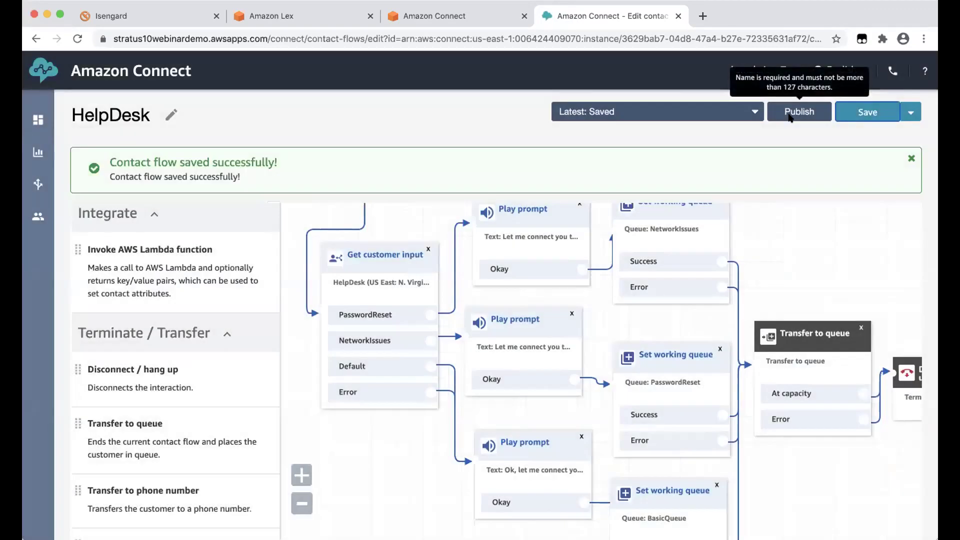
left_click(790, 116)
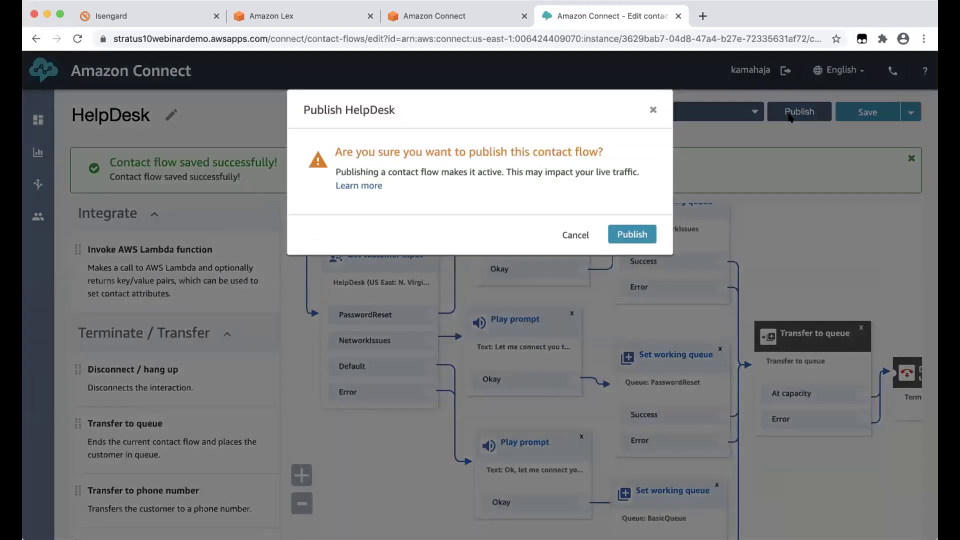
left_click(619, 247)
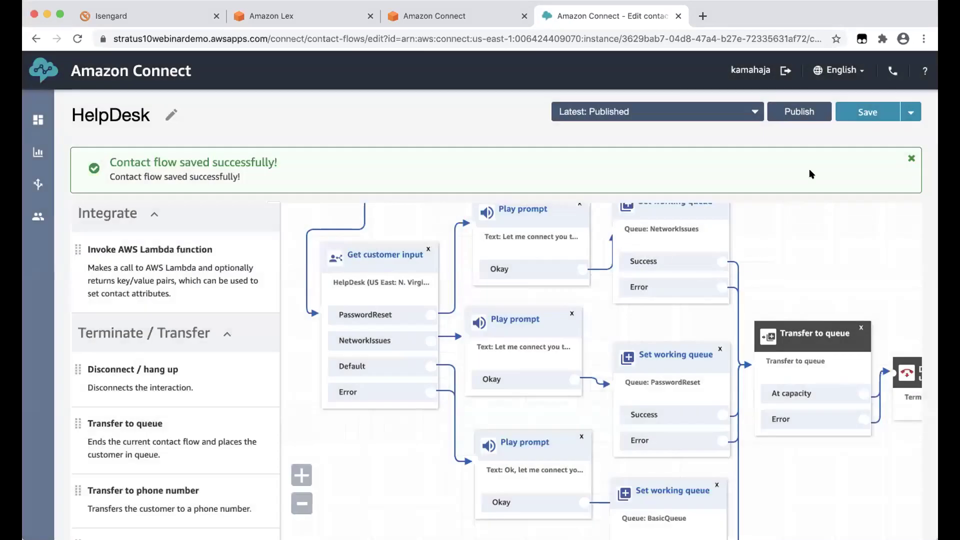
left_click(815, 114)
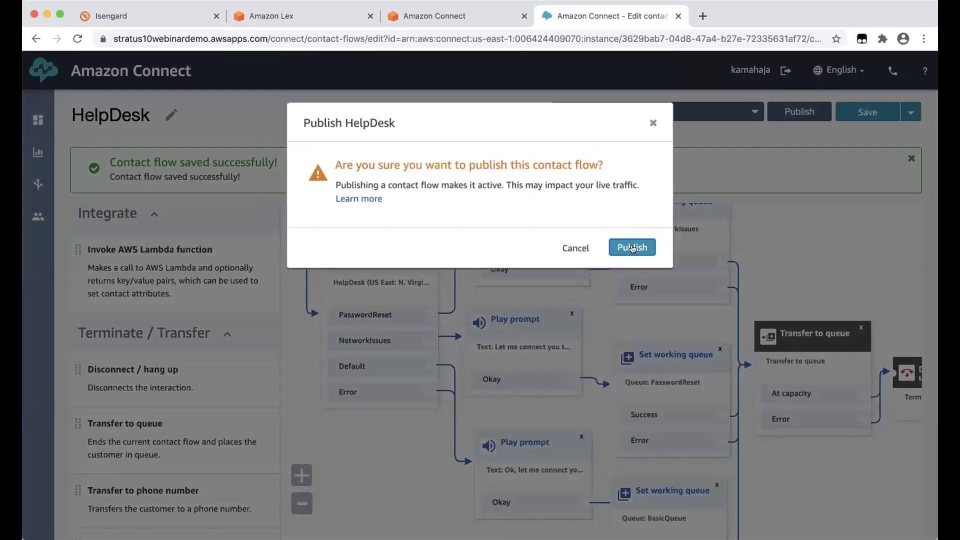
Step: Assign the HelpDesk contact flow to the claimed phone number described as First Phone Number and save the change
left_click(39, 220)
mouse_move(38, 218)
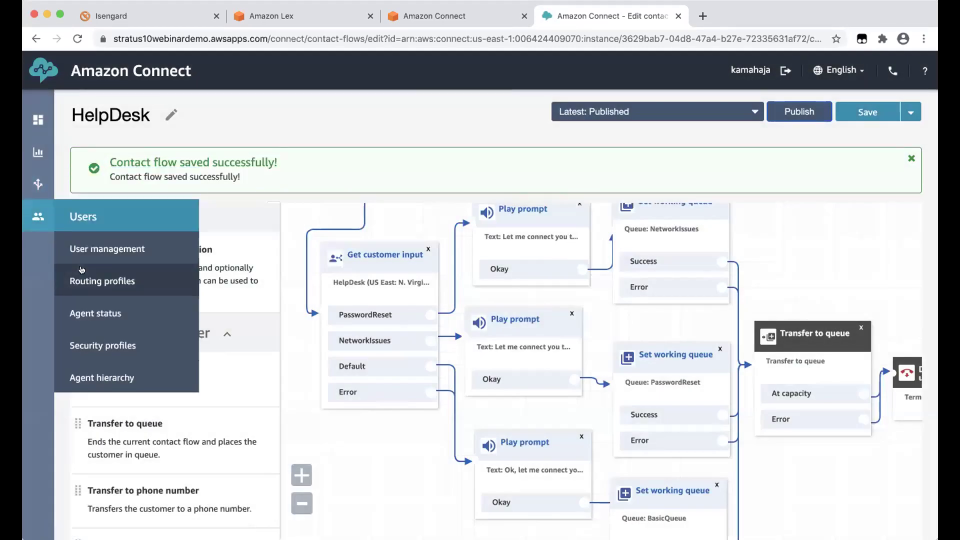
mouse_move(40, 175)
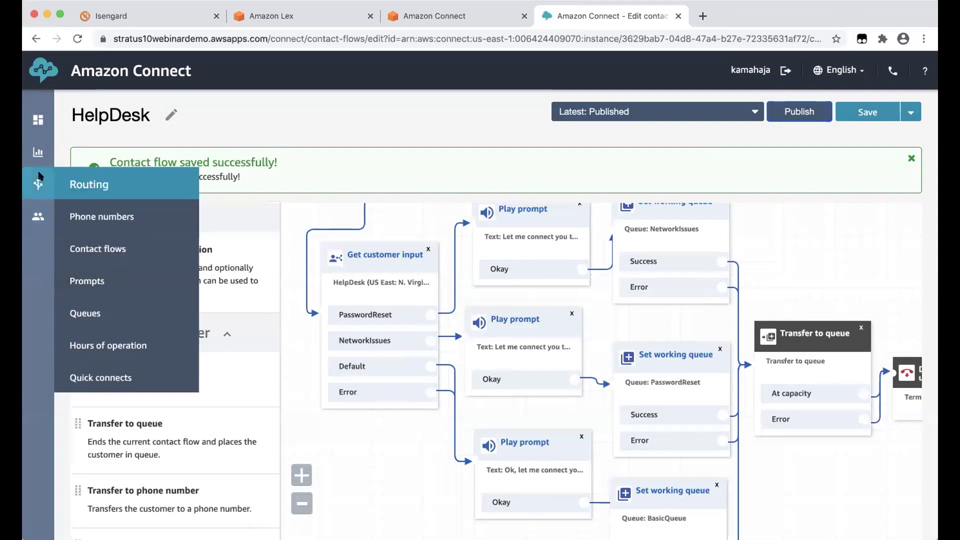
left_click(83, 218)
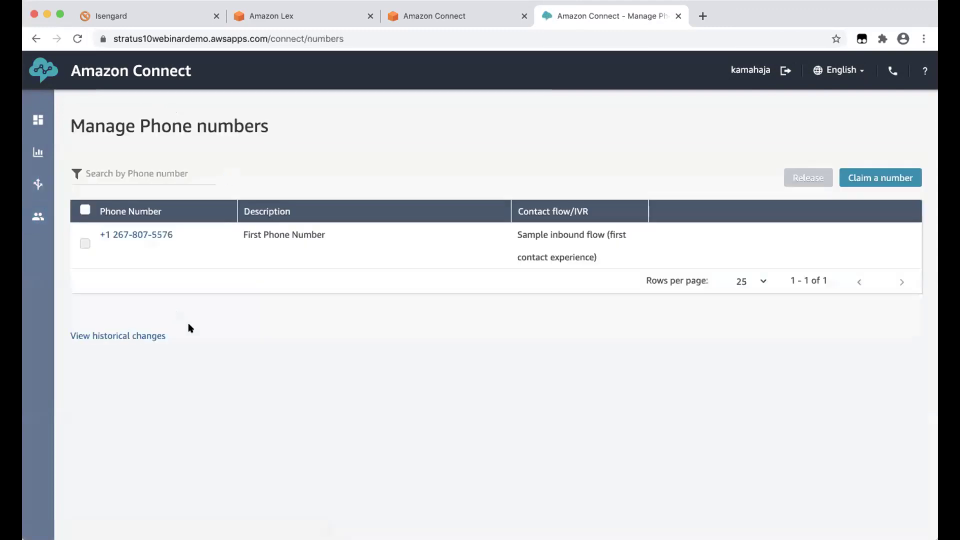
left_click(155, 234)
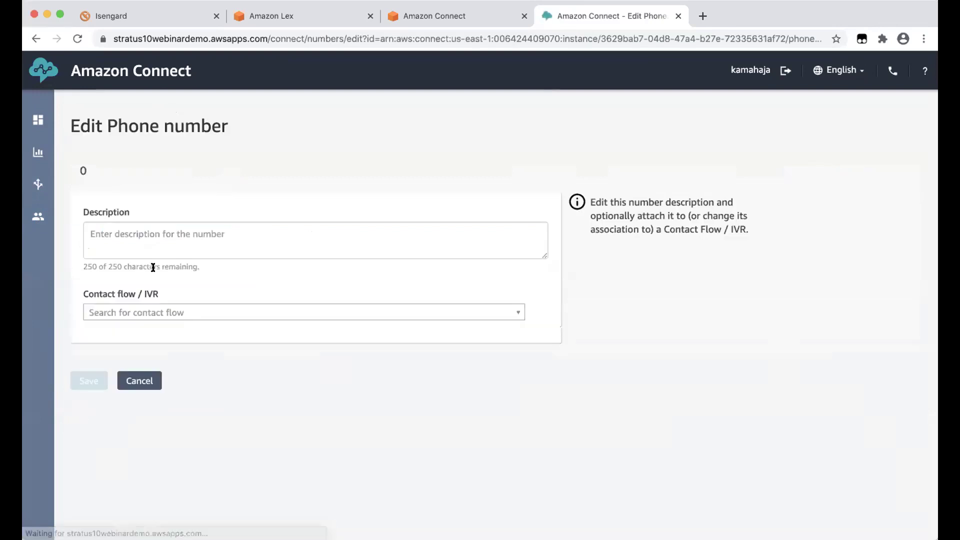
left_click(159, 314)
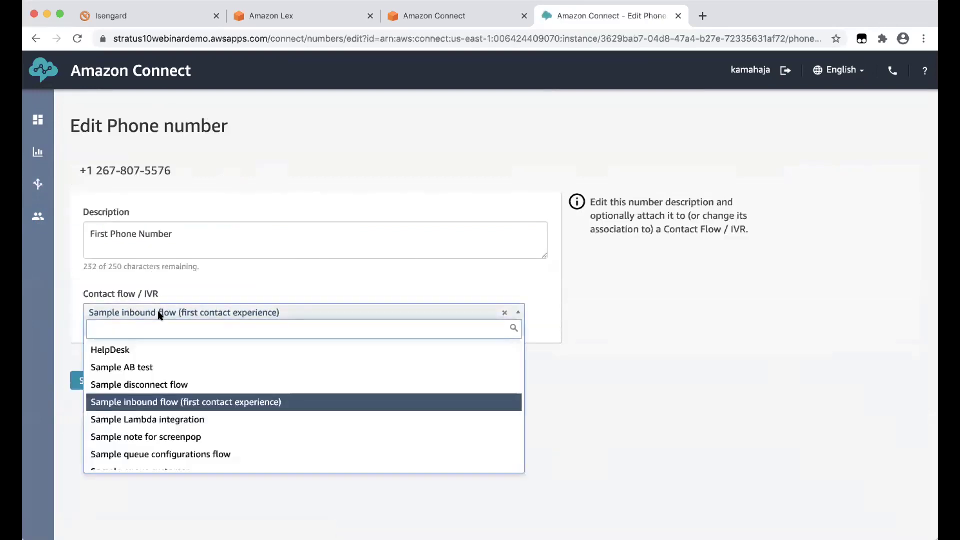
left_click(139, 348)
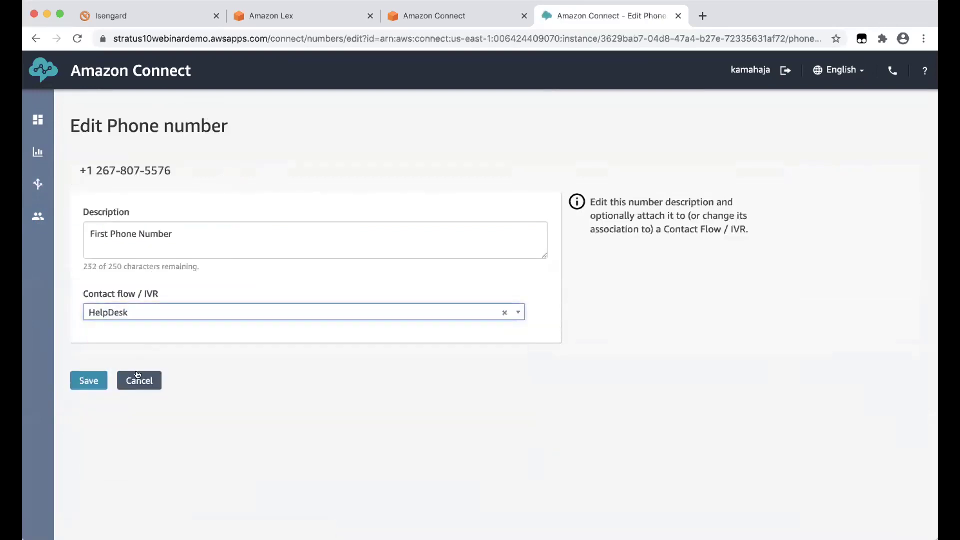
left_click(88, 381)
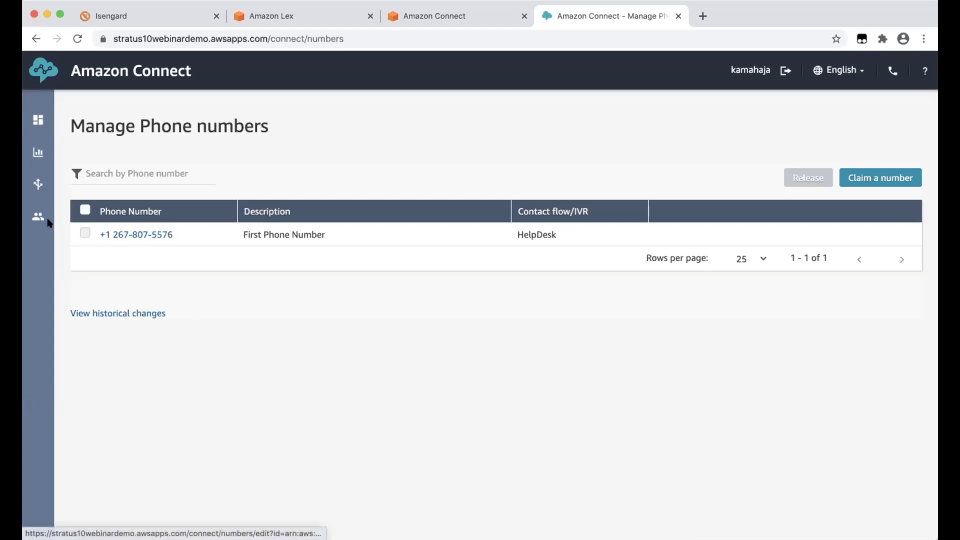
Step: Return to the Dashboard with the configuration guide
mouse_move(40, 192)
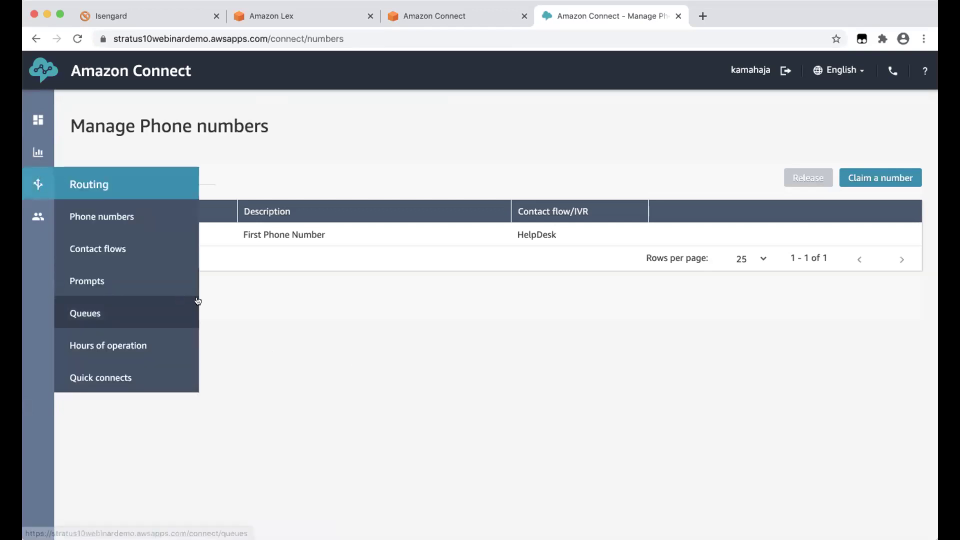
left_click(74, 120)
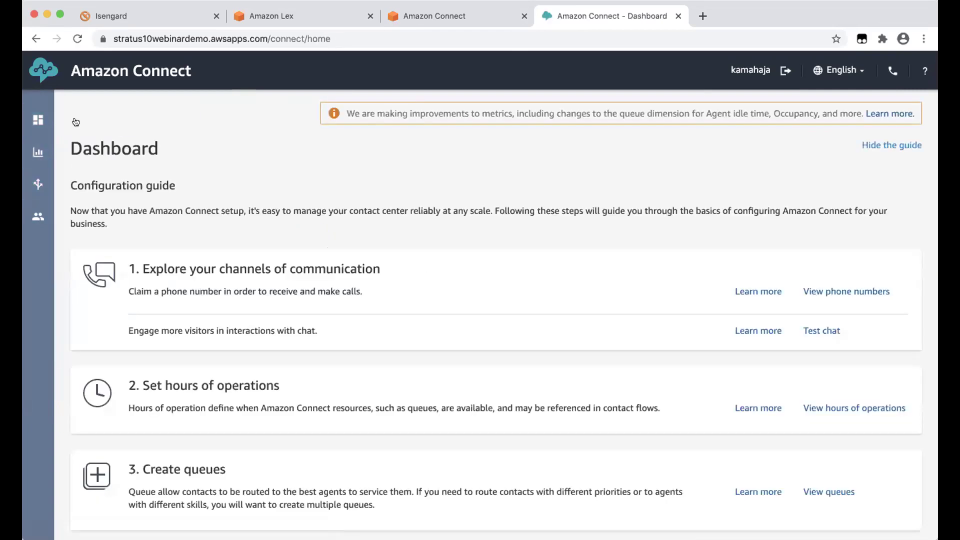
left_click(833, 331)
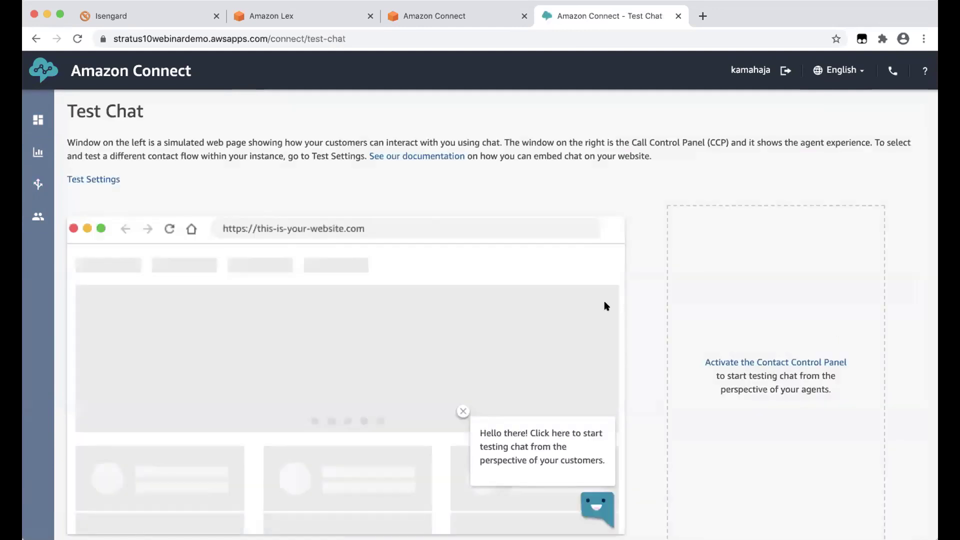
scroll(604, 302, "down", 1)
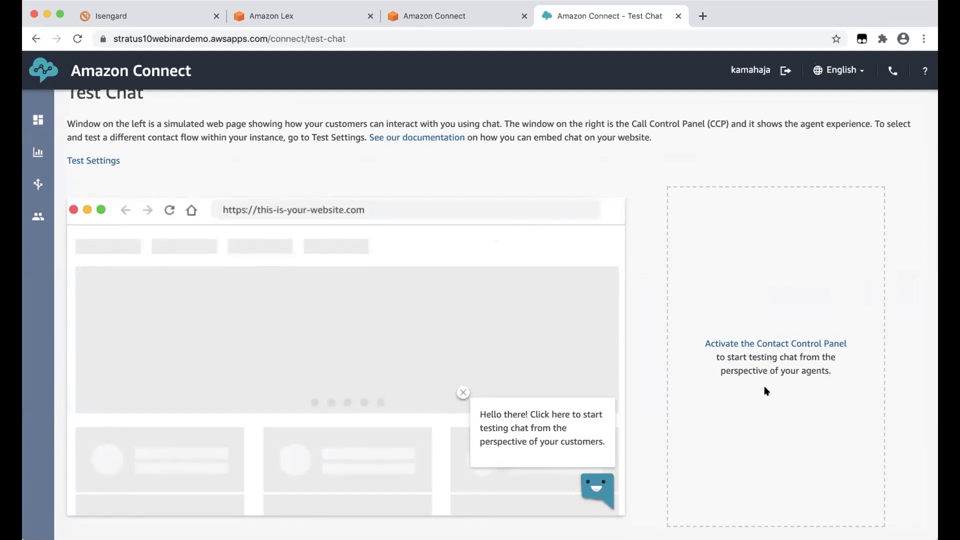
scroll(657, 290, "up", 1)
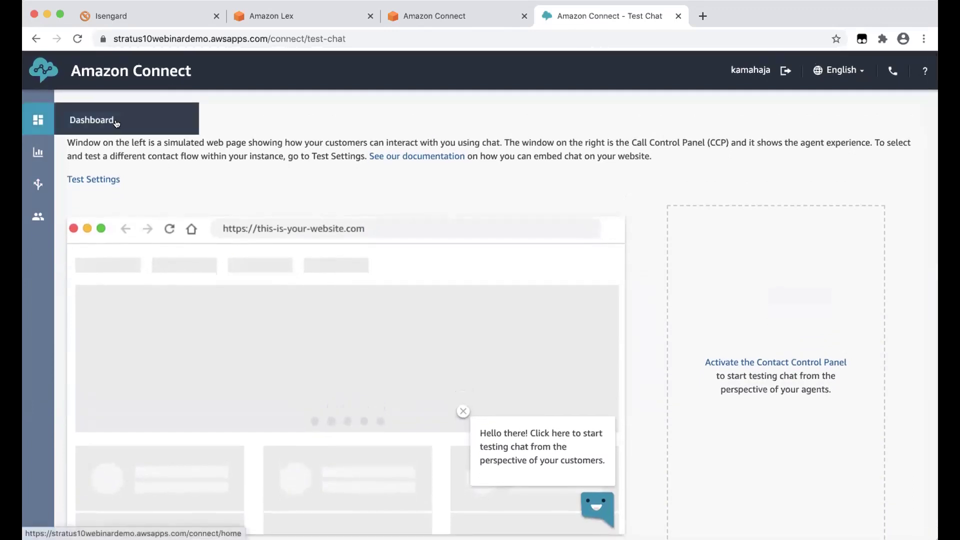
left_click(47, 119)
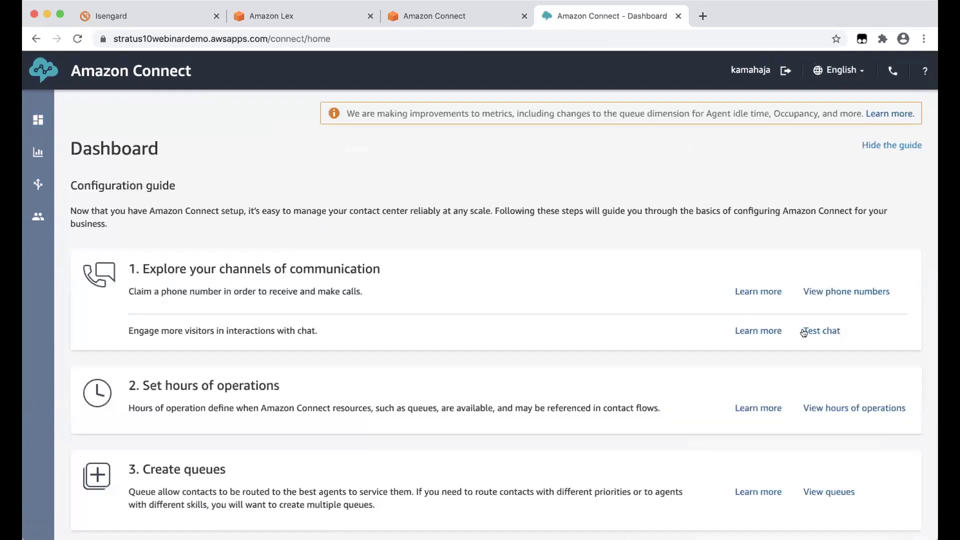
Step: Open the Test Chat page and activate the Contact Control Panel for the agent's perspective
left_click(833, 333)
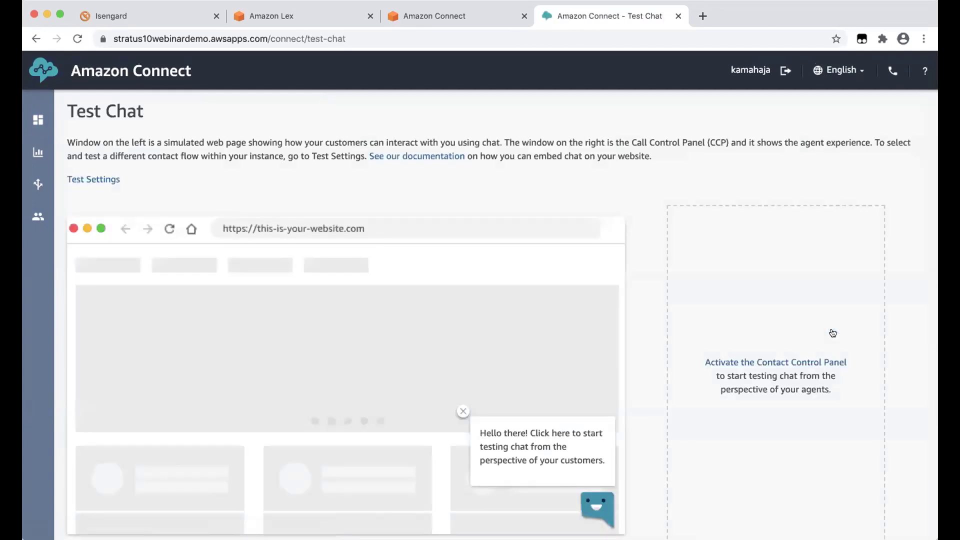
scroll(833, 332, "down", 1)
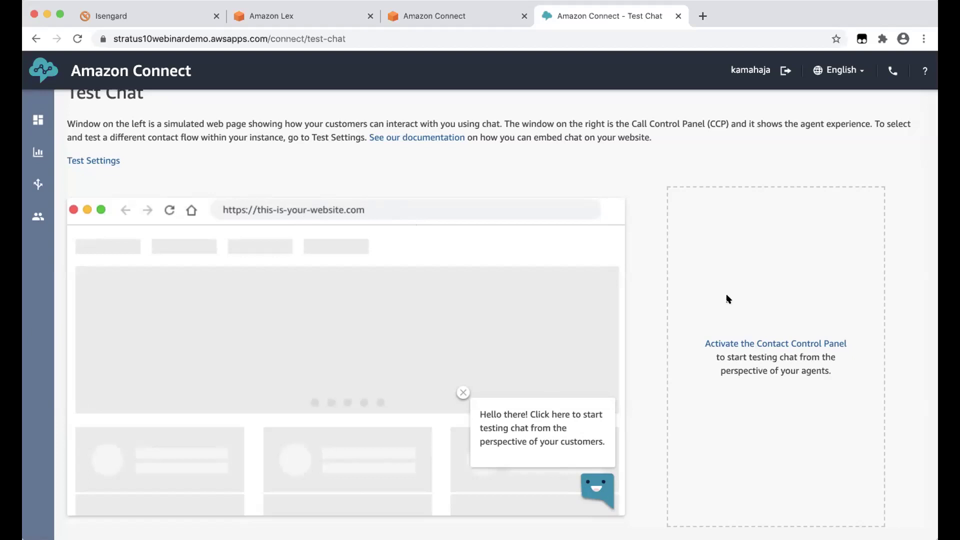
left_click(805, 344)
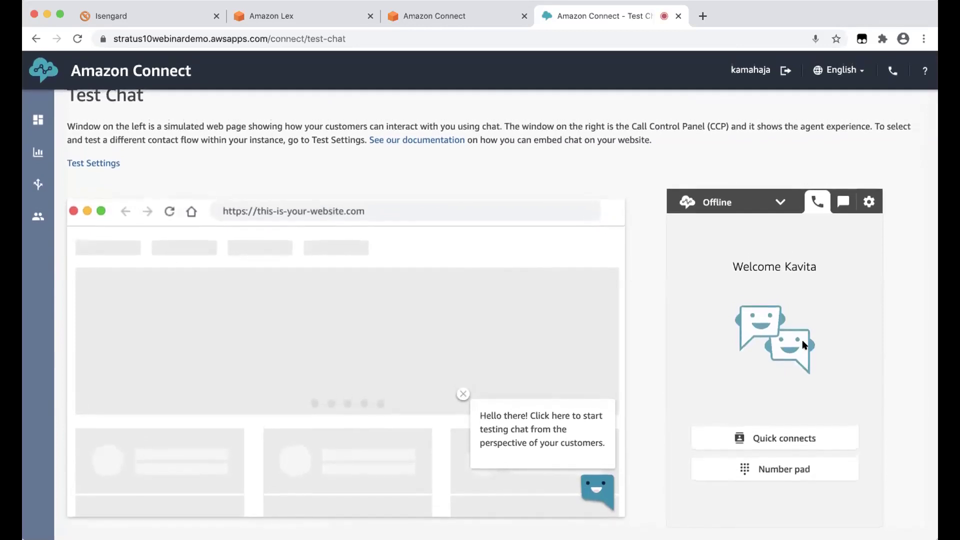
Step: Set the contact flow in the chat's test settings to HelpDesk and apply the settings
left_click(106, 165)
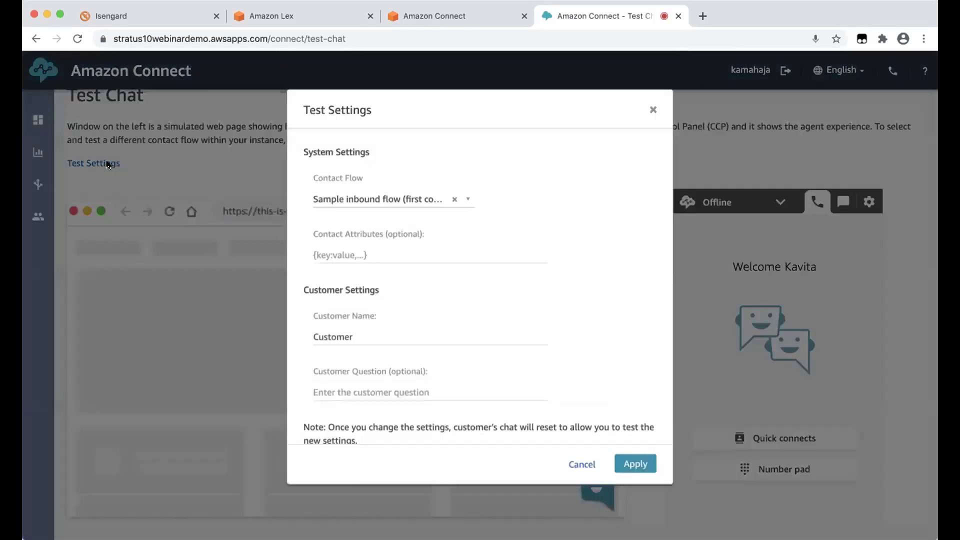
left_click(395, 210)
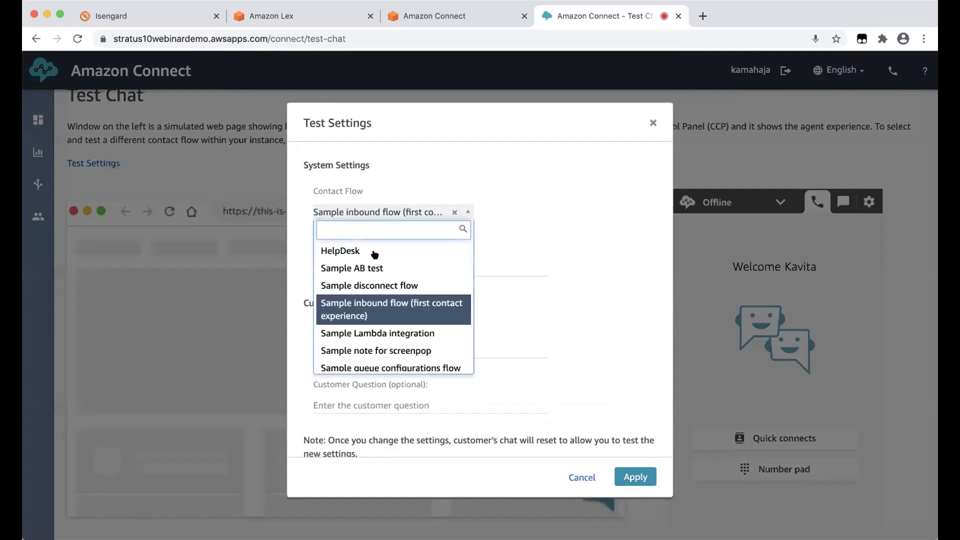
left_click(373, 253)
left_click(633, 473)
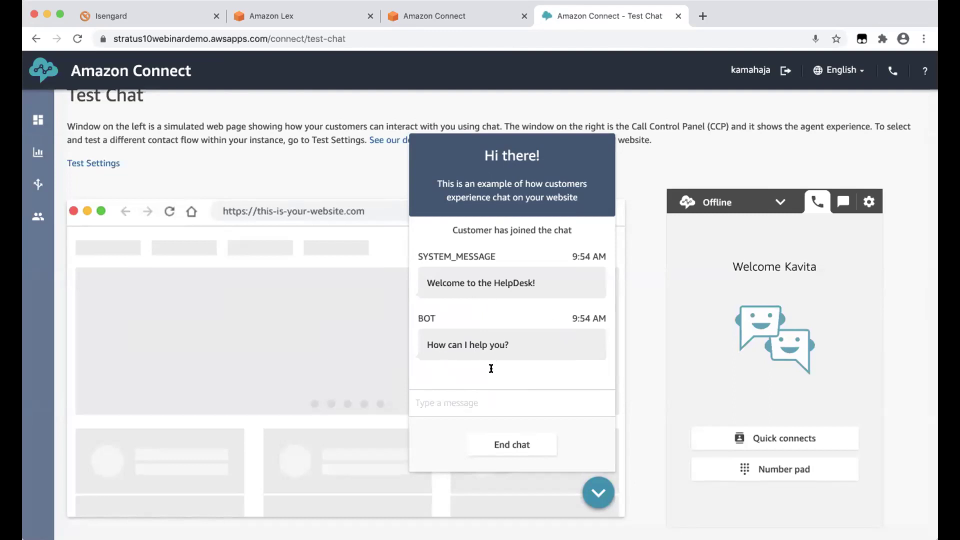
Step: Send "I can not login" and "I have lost my password" in the customer test chat and end the chat
type("I can not log in")
key("Return")
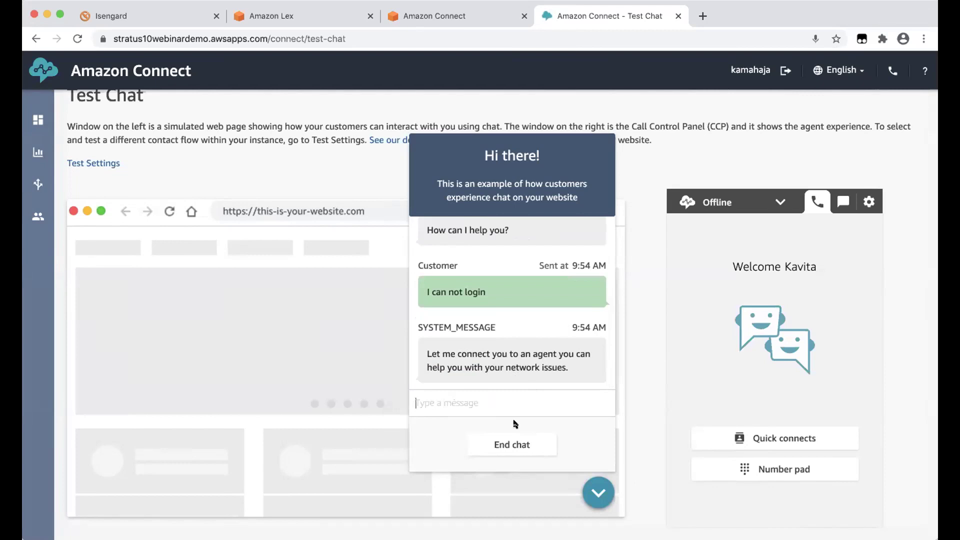
type("I chave ")
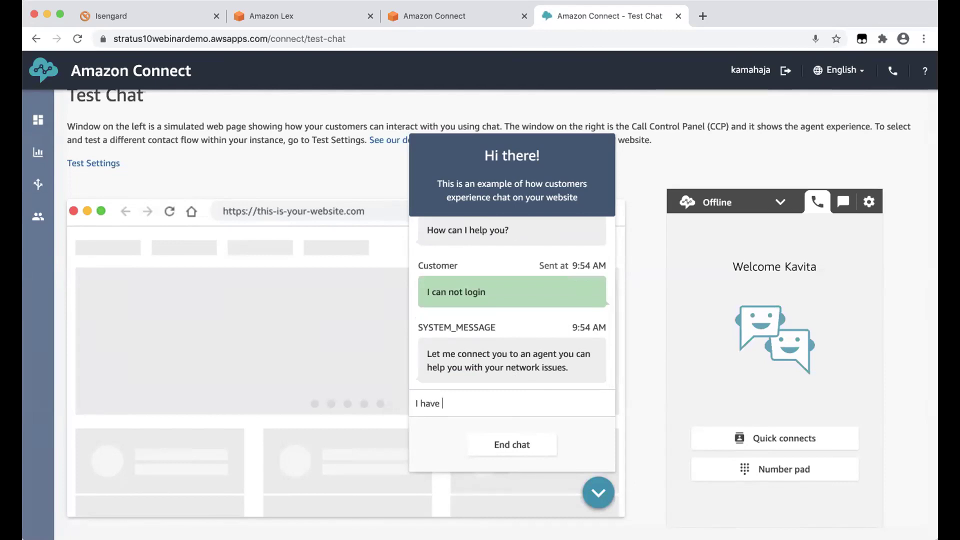
type("lost my password")
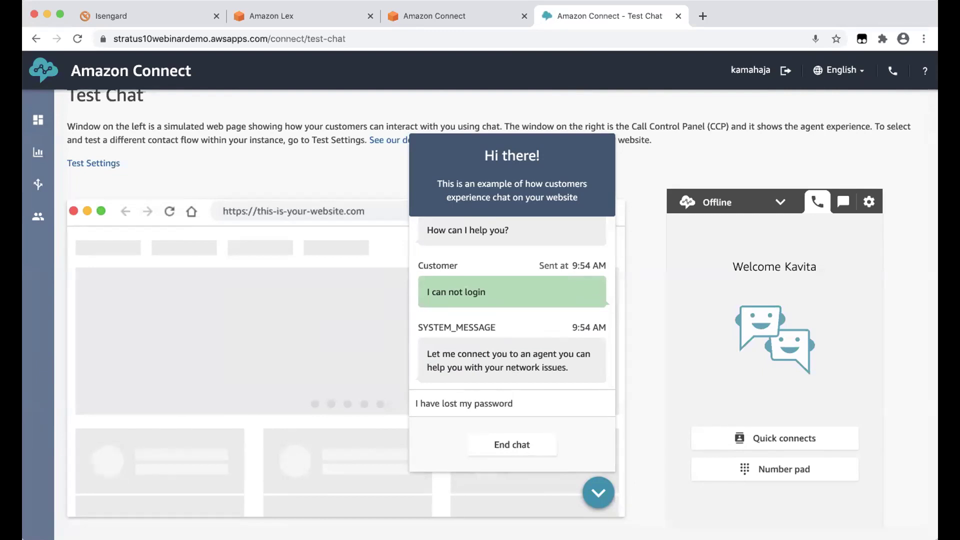
key("Return")
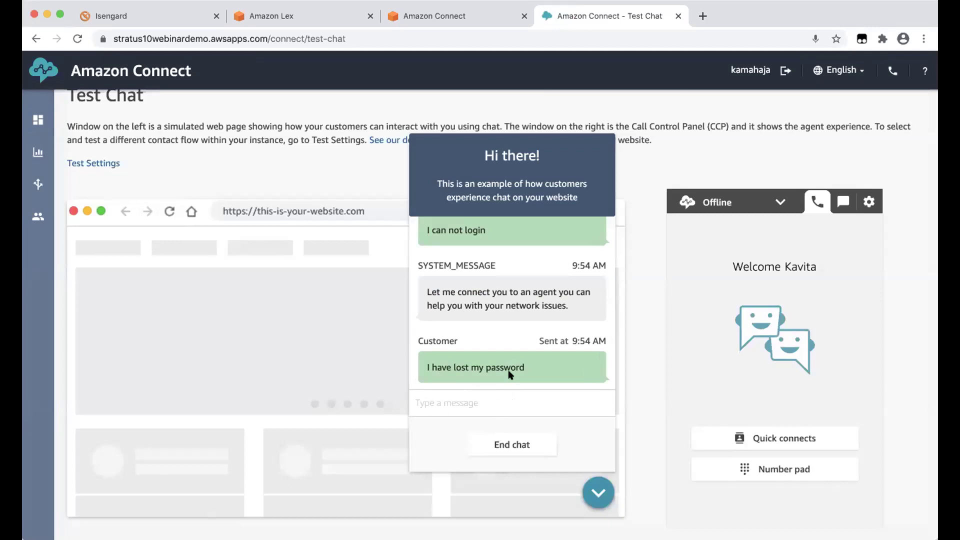
left_click(503, 445)
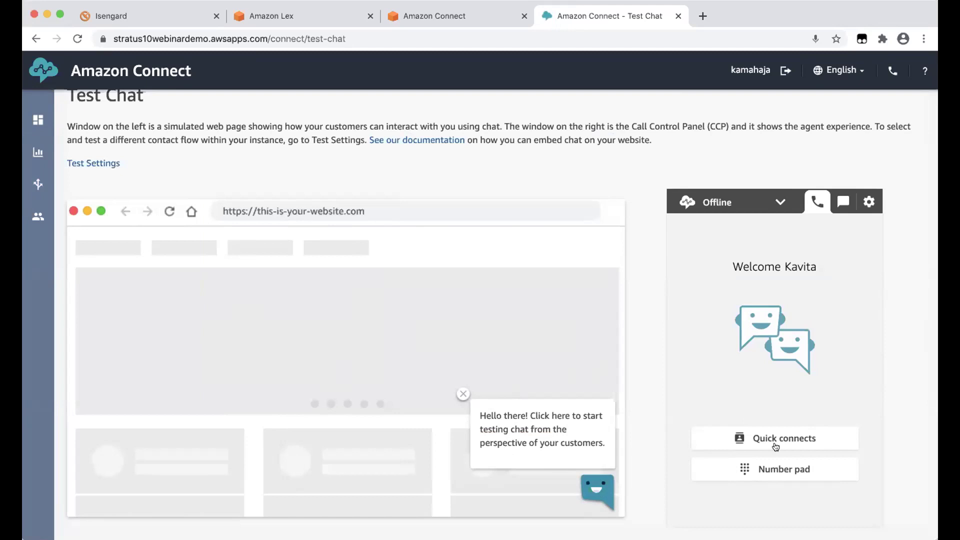
Step: Start a new customer test chat, send "My internet is down" and end the chat
scroll(850, 326, "down", 1)
scroll(850, 326, "up", 1)
left_click(598, 489)
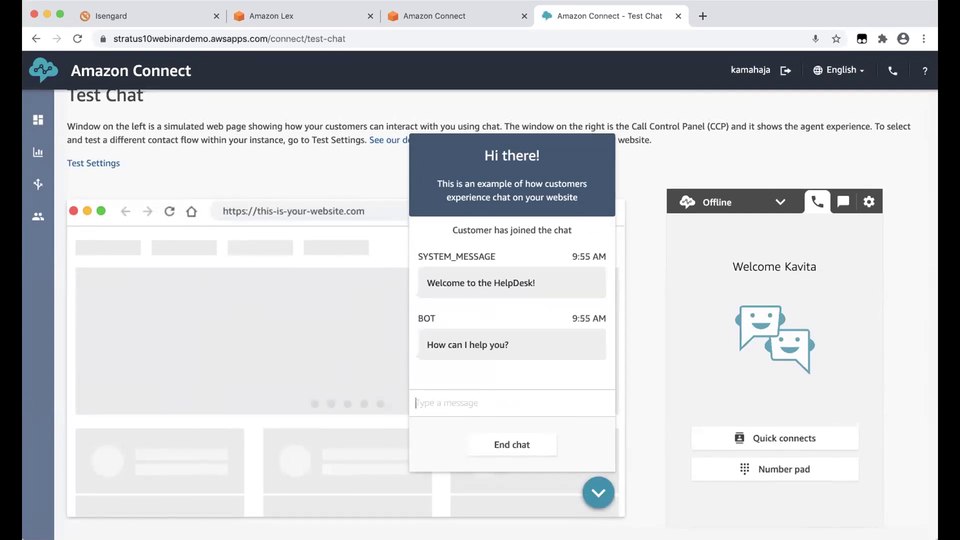
type("My internet is down")
key("Return")
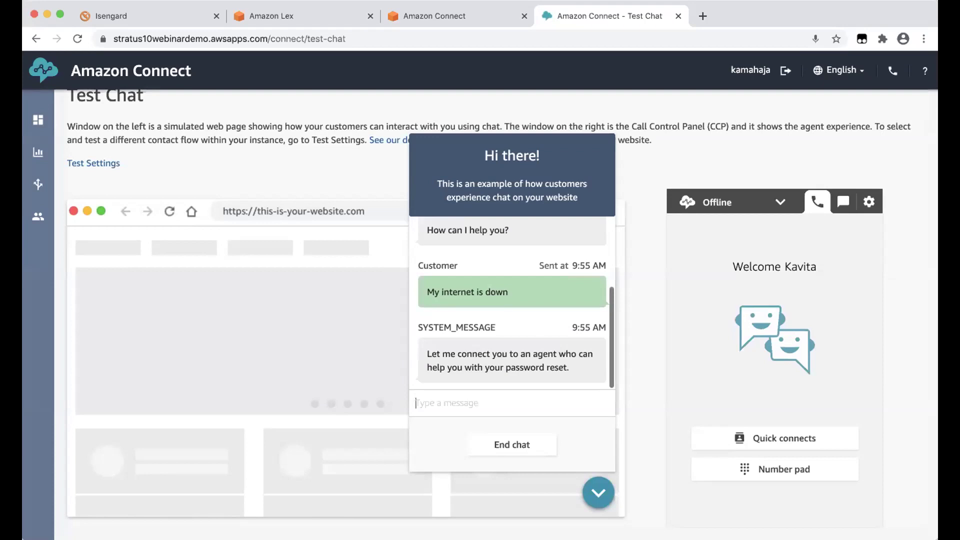
left_click(509, 443)
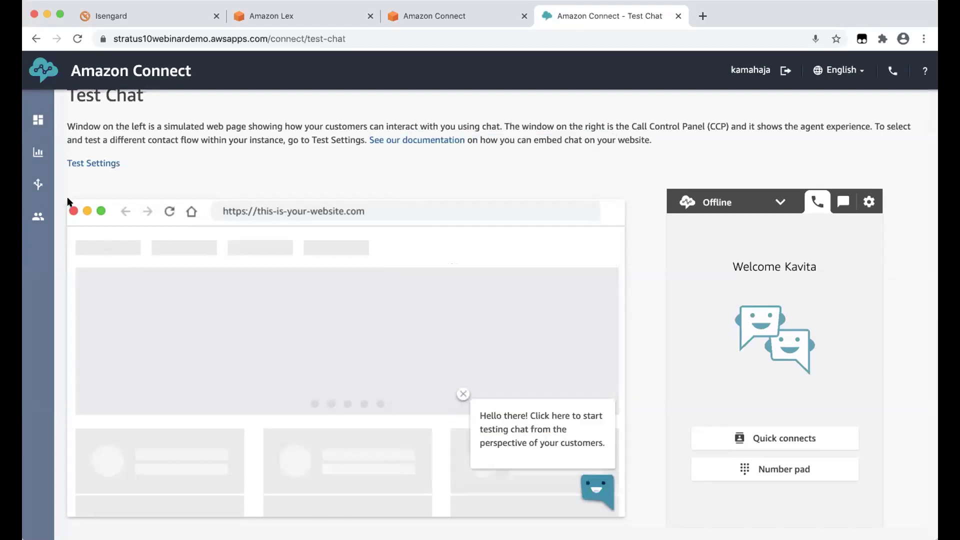
Step: Open the HelpDesk contact flow from the list of contact flows
mouse_move(37, 145)
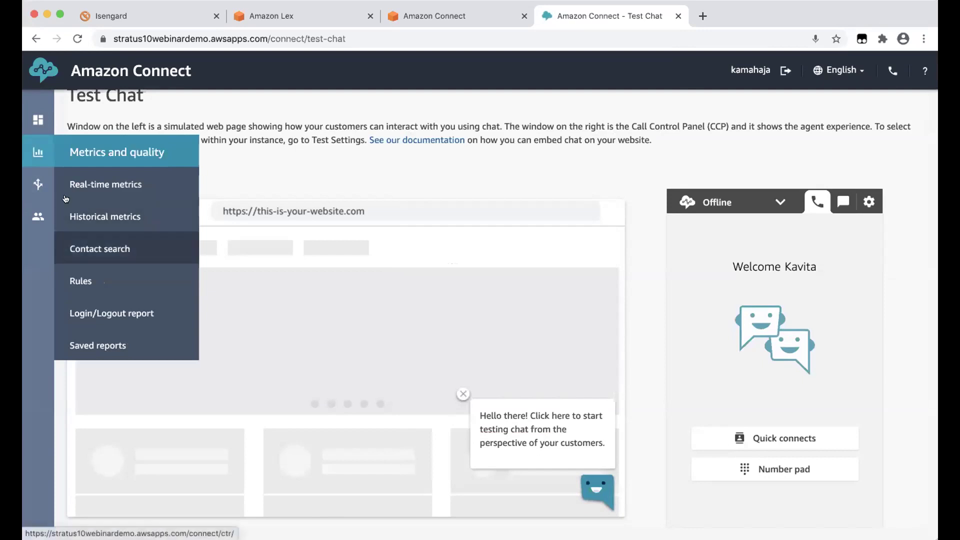
mouse_move(38, 184)
left_click(105, 248)
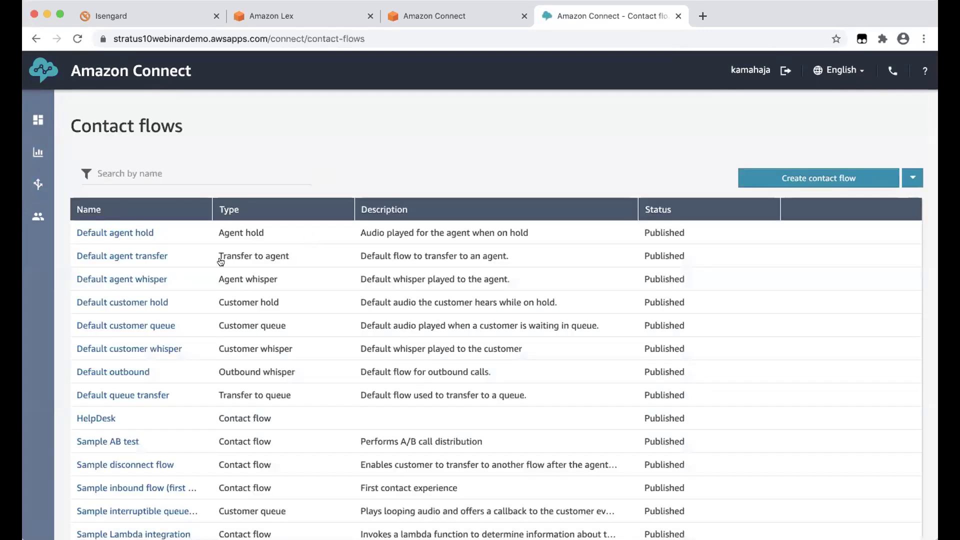
left_click(106, 416)
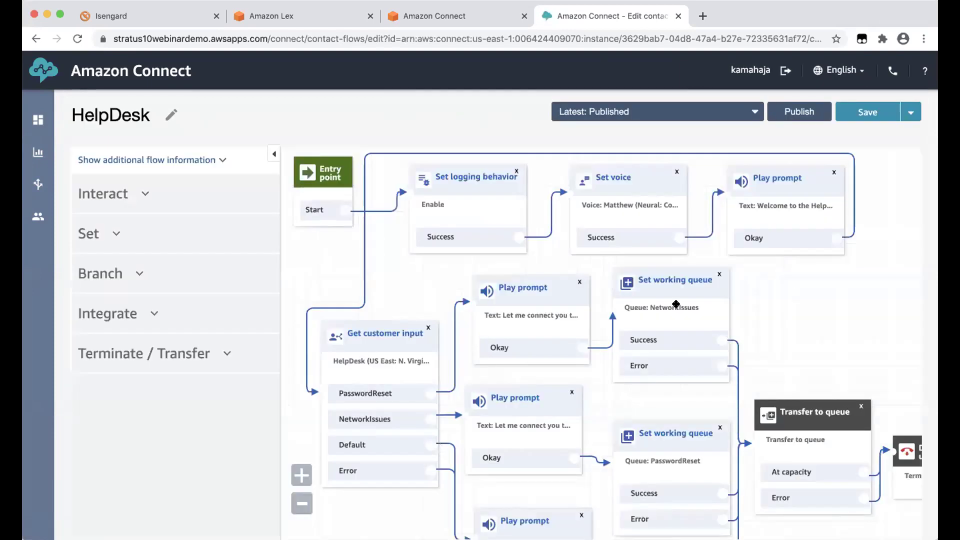
Step: Inspect the settings of the NetworkIssues and PasswordReset Set working queue blocks, closing each without changes
scroll(754, 297, "down", 2)
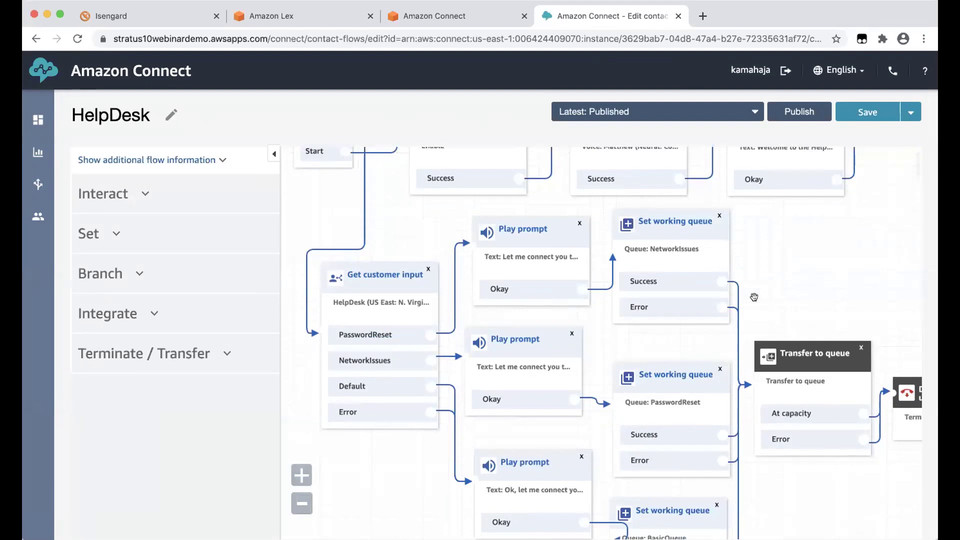
left_click(690, 225)
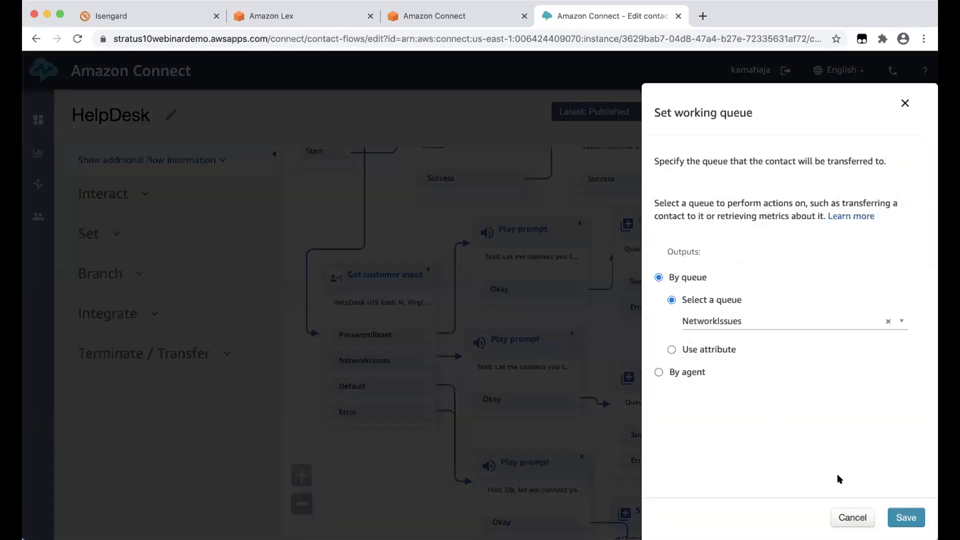
left_click(853, 517)
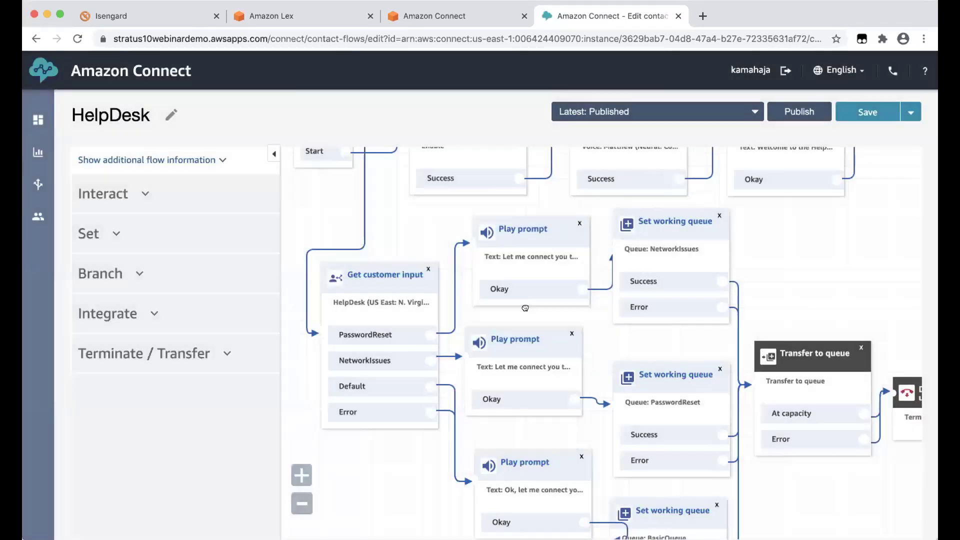
left_click(684, 378)
left_click(852, 517)
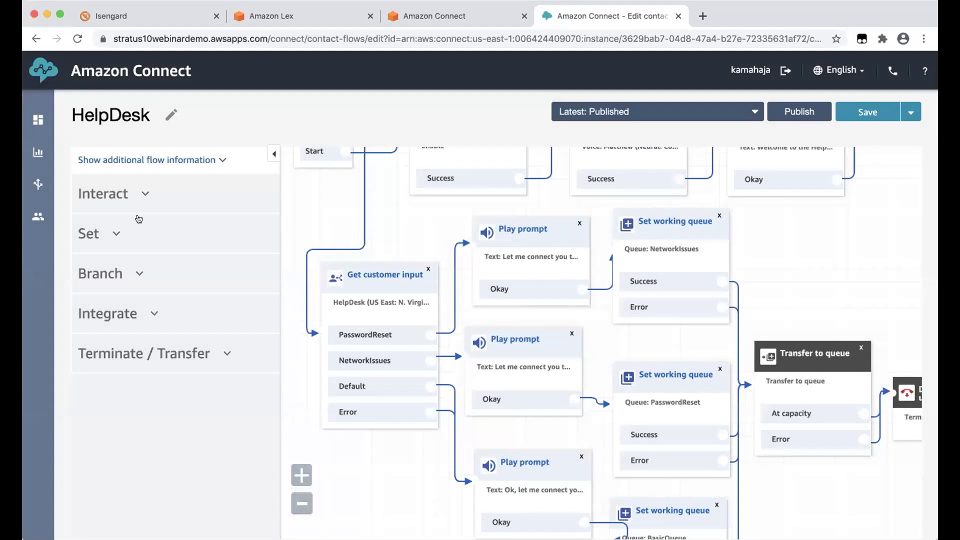